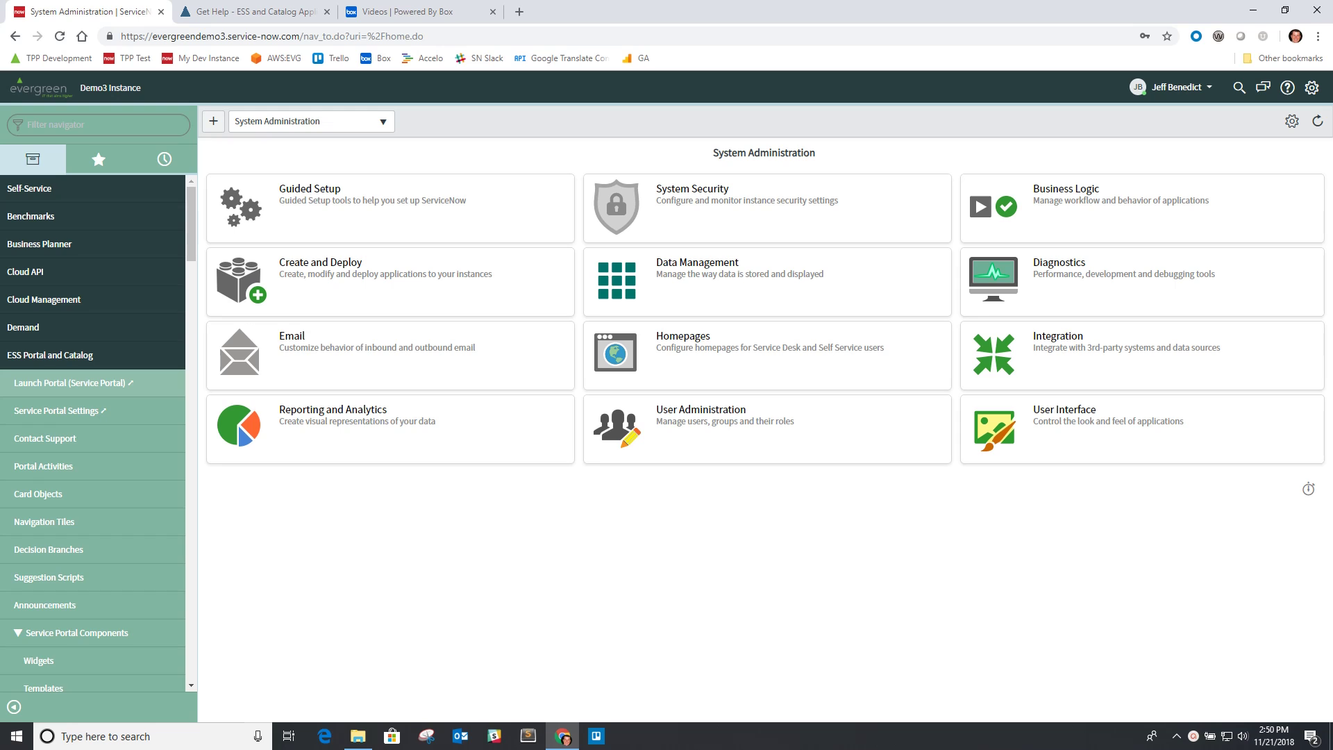
Step: View the child branches of the email decision branch in the Decision Branches list, and open the email record
left_click(49, 549)
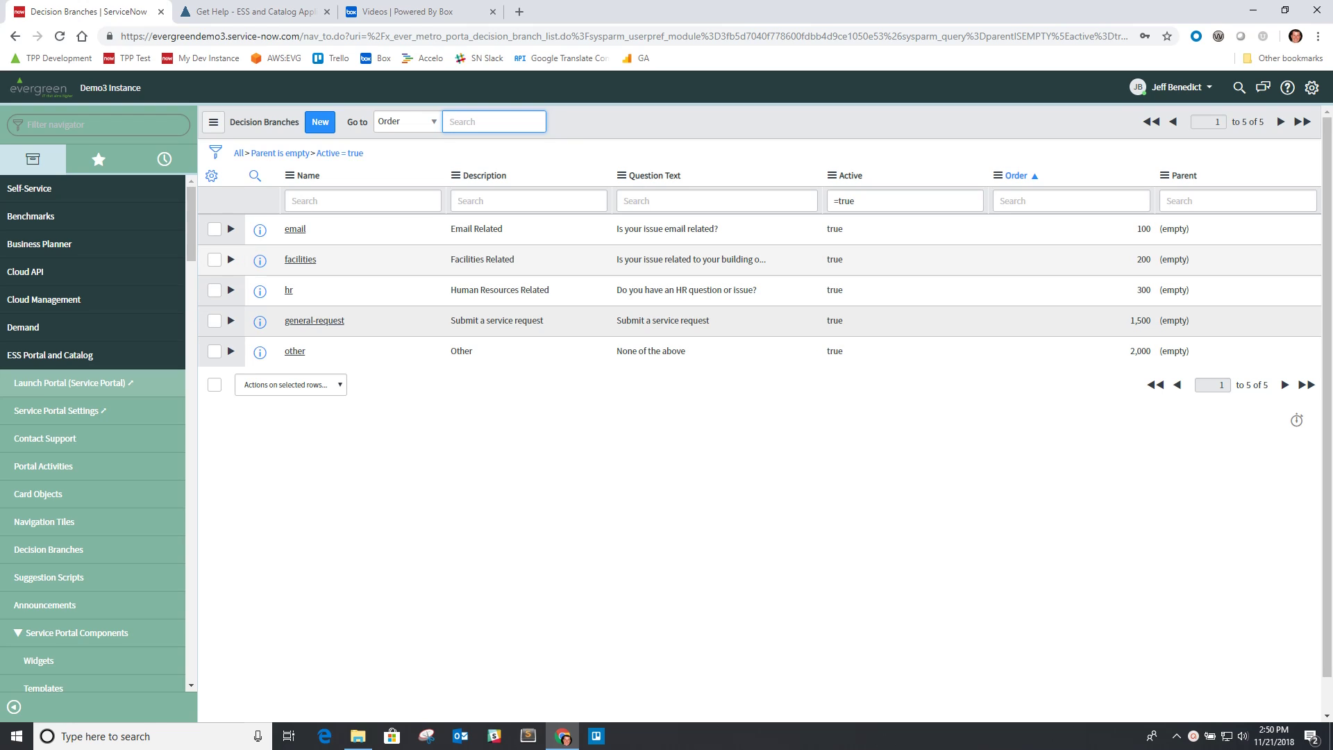
left_click(231, 228)
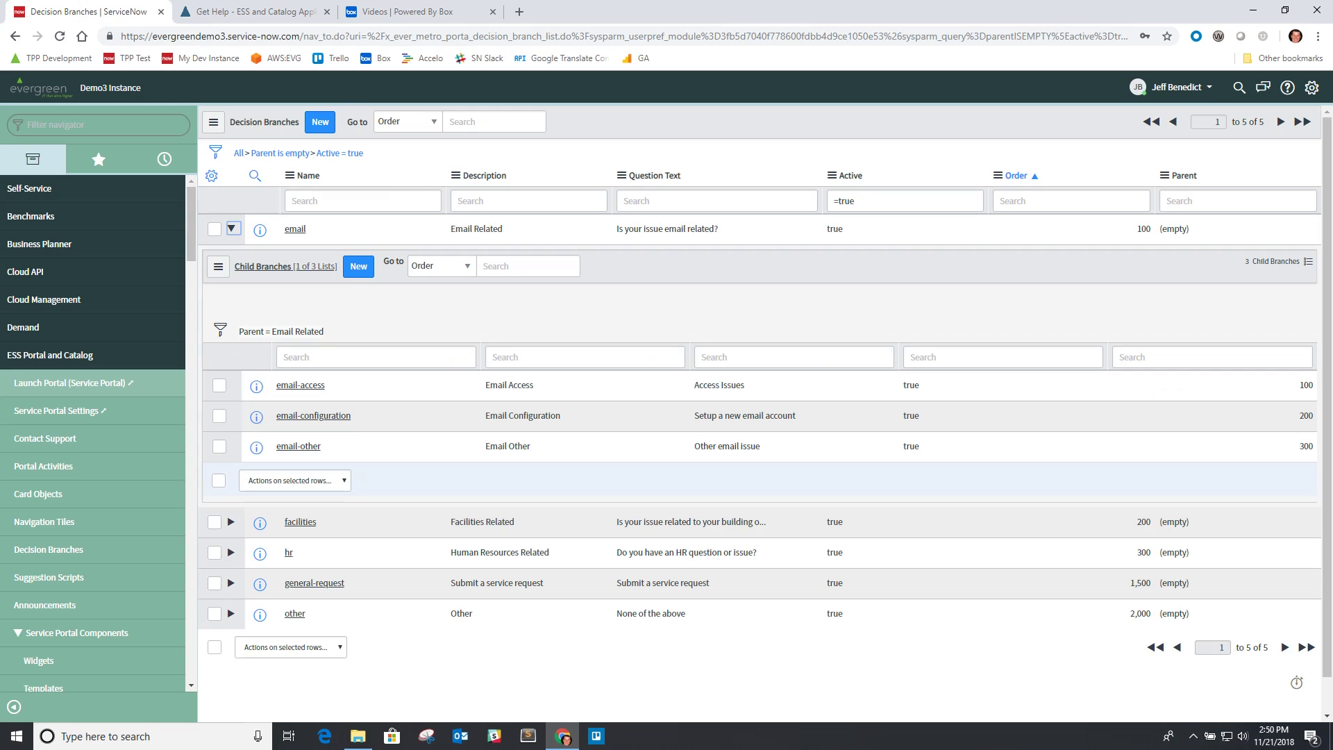
left_click(232, 229)
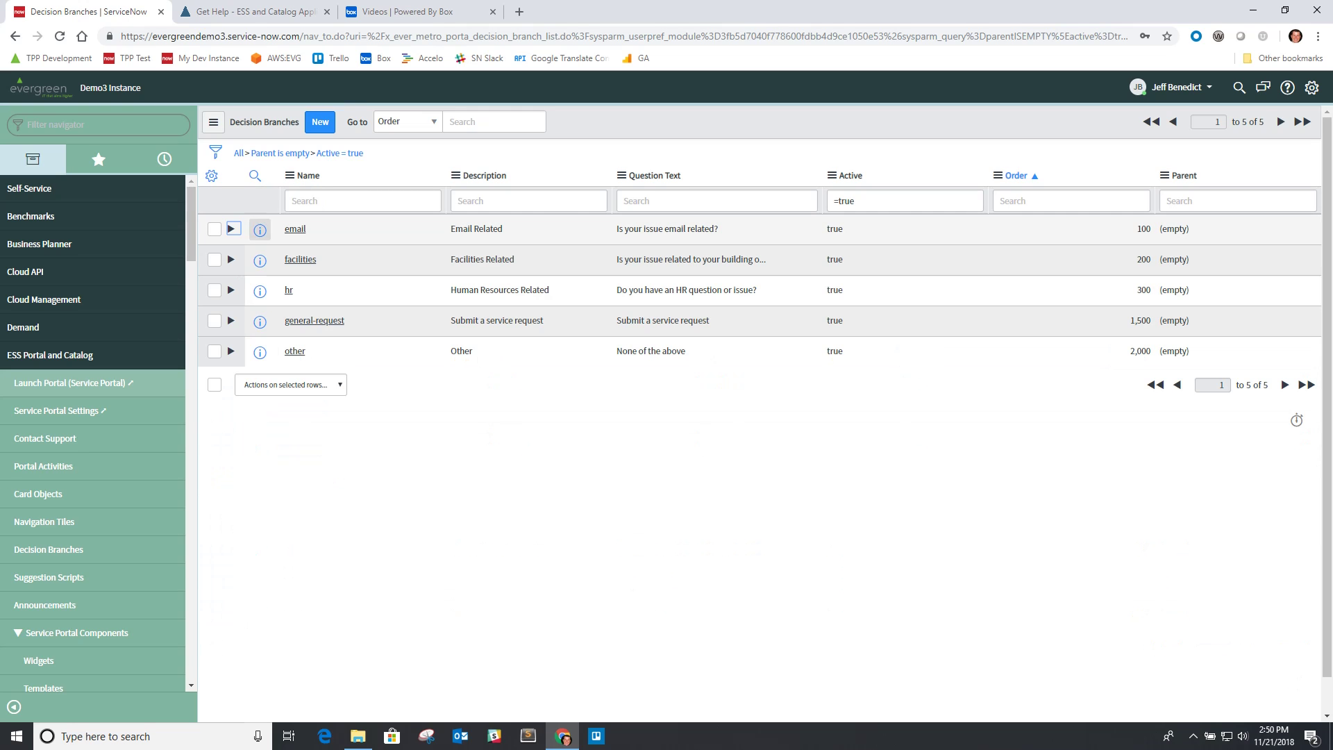
left_click(295, 228)
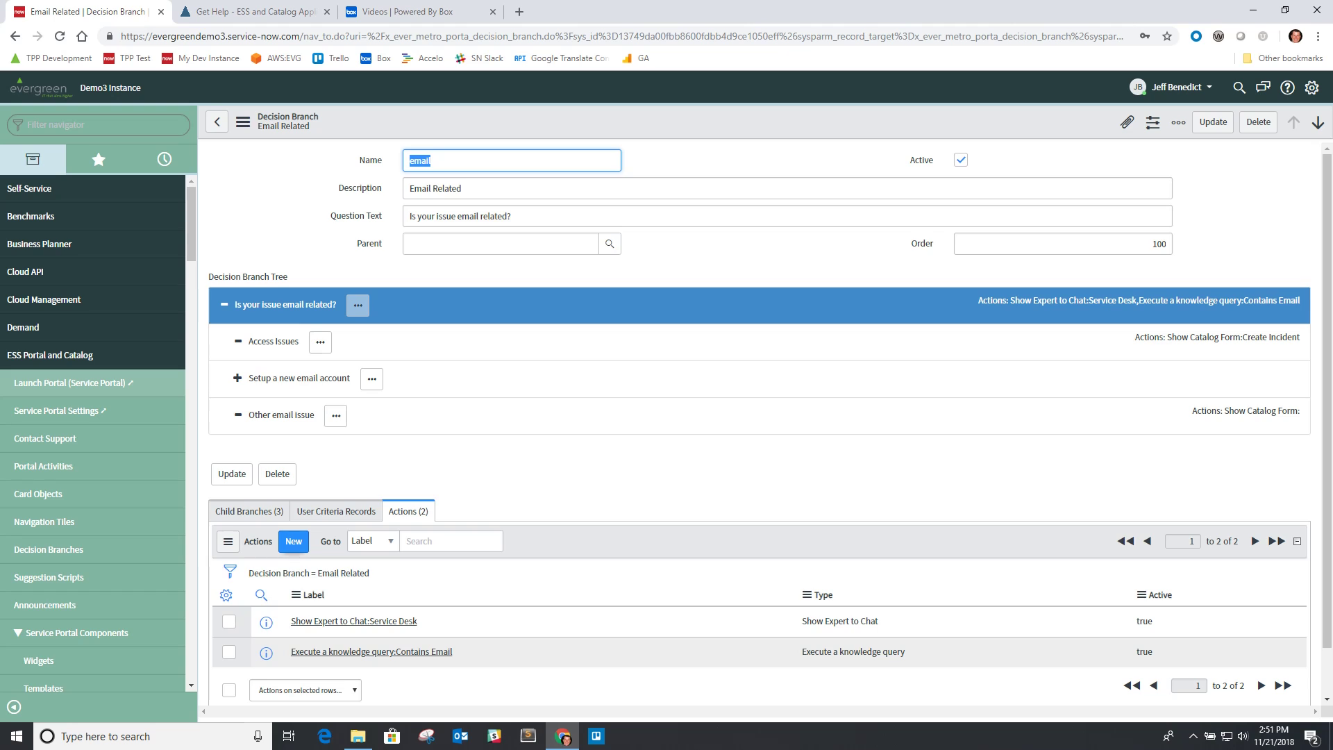
Step: Start a new action for the Email Related branch and view the fields for the Show Knowledge Article and Execute a knowledge query types
left_click(293, 541)
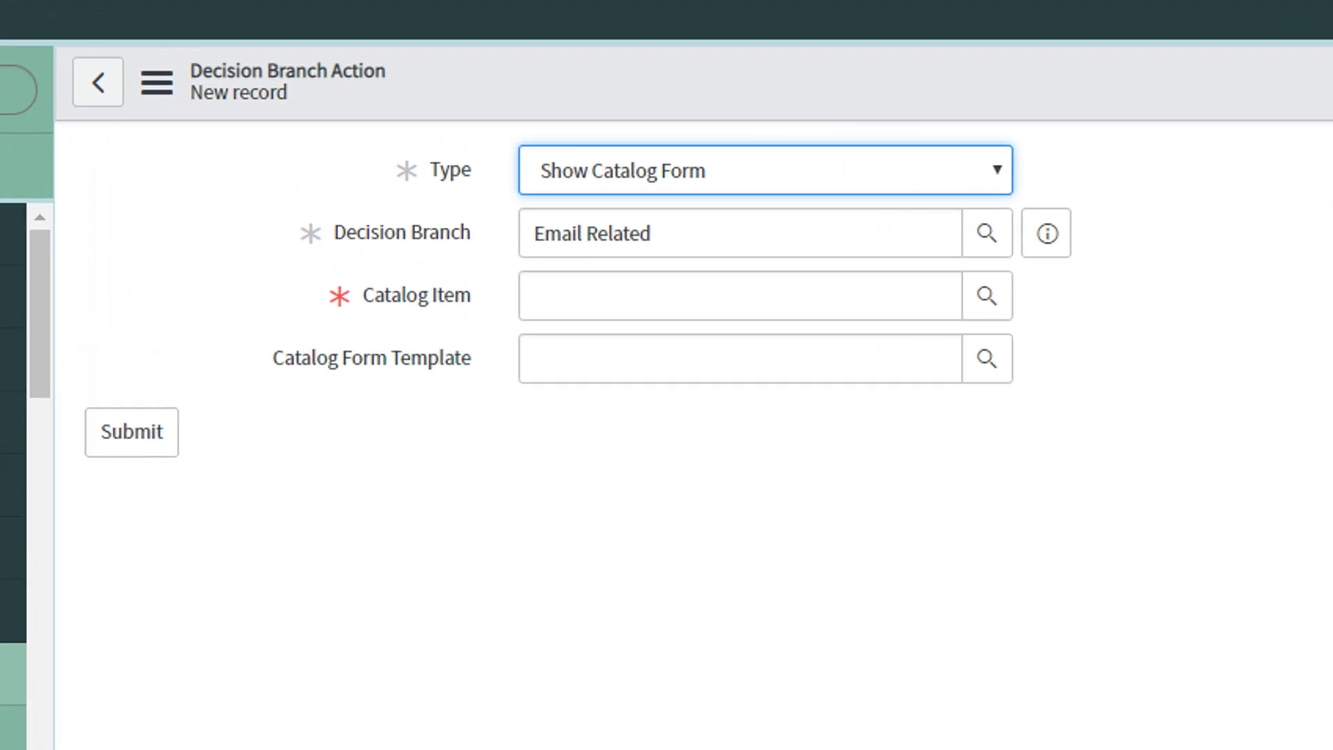
key("alt+Down")
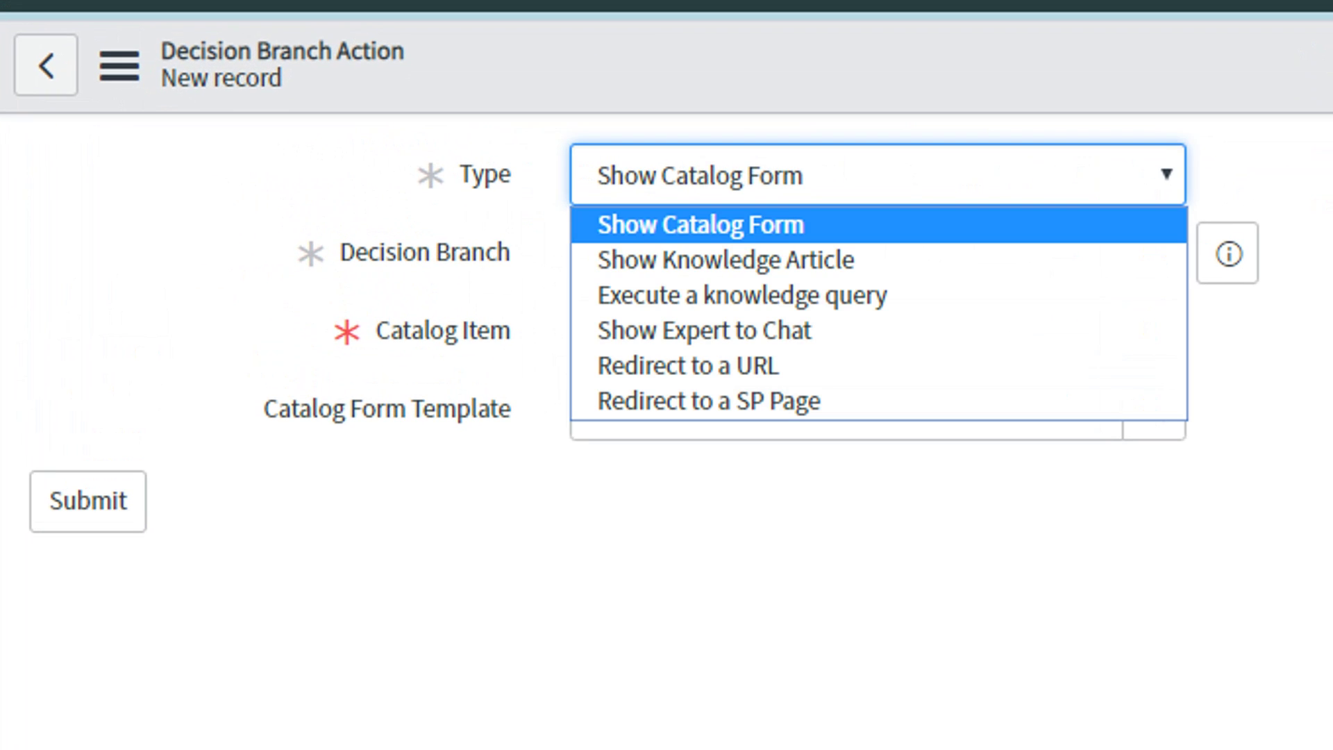
key("Down")
key("Return")
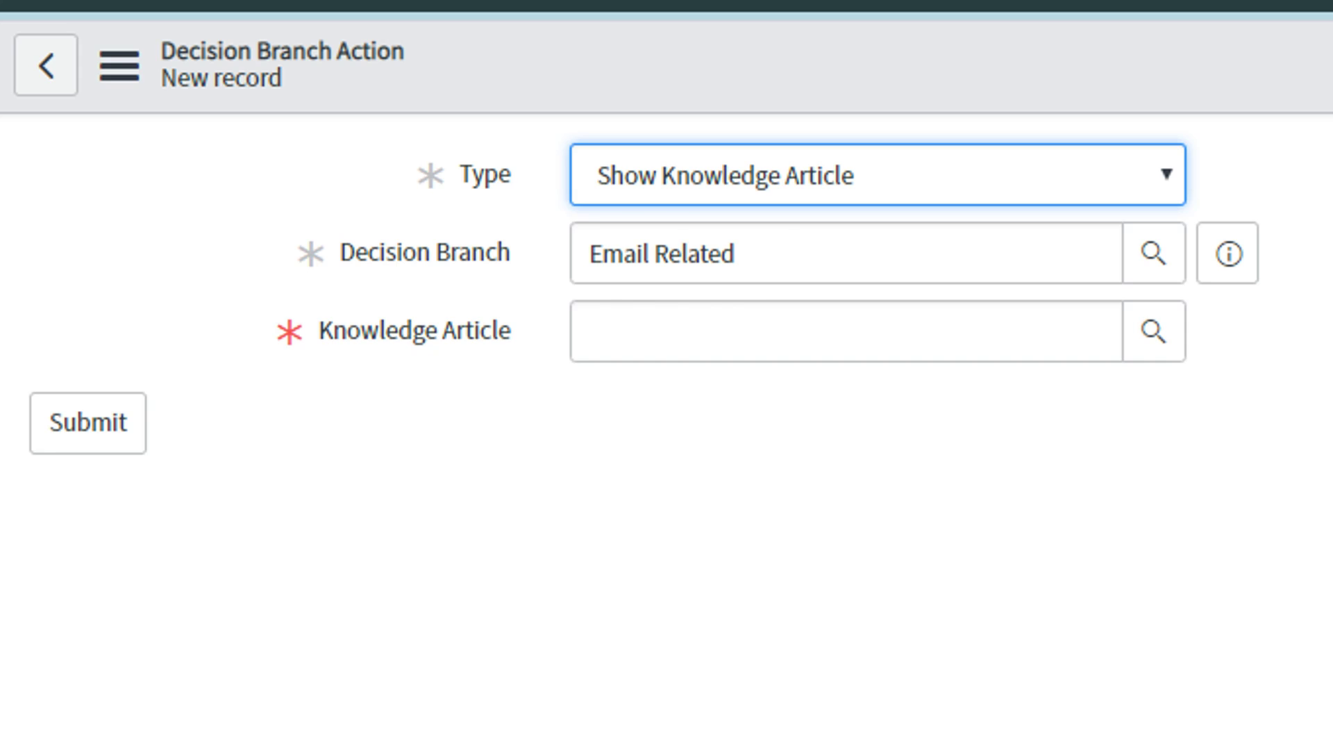
key("alt+Down")
key("Down")
key("Return")
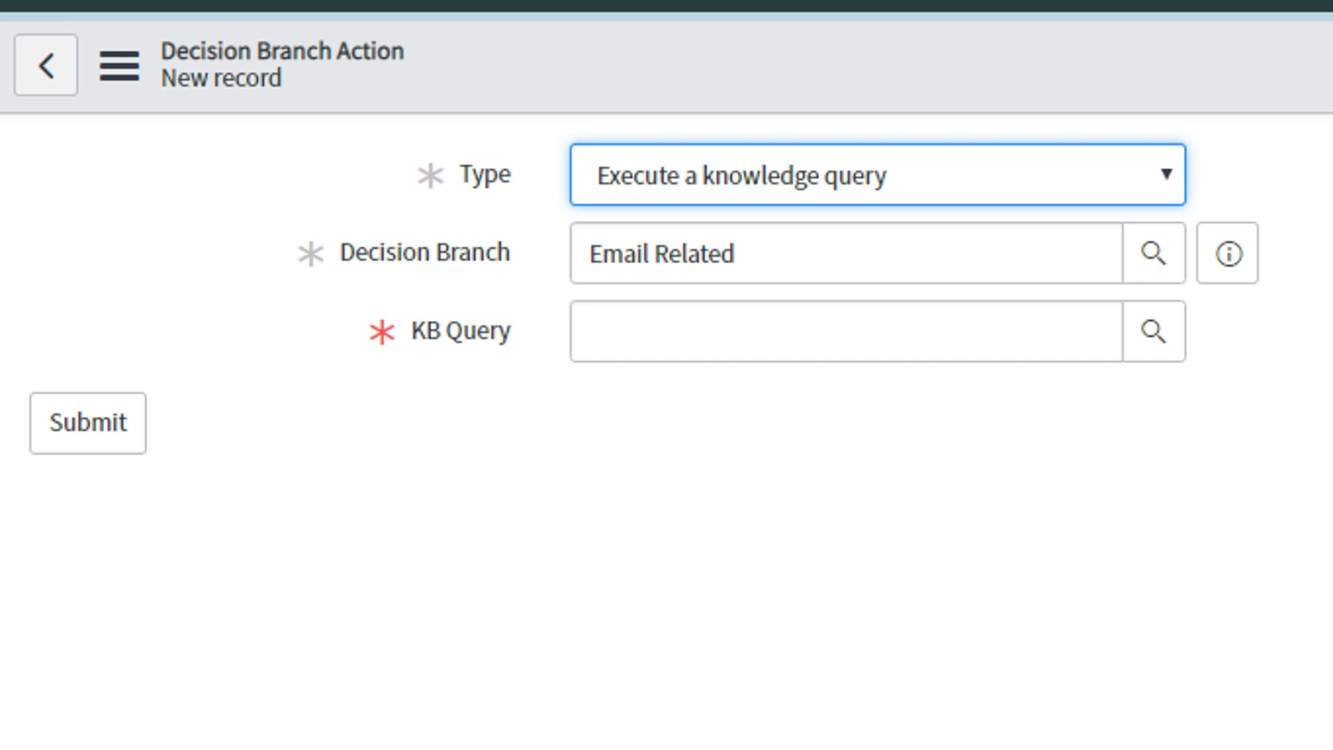
Step: View the fields for the Show Expert to Chat, Redirect to a URL and Redirect to a SP Page types, and discard the new action
left_click(877, 175)
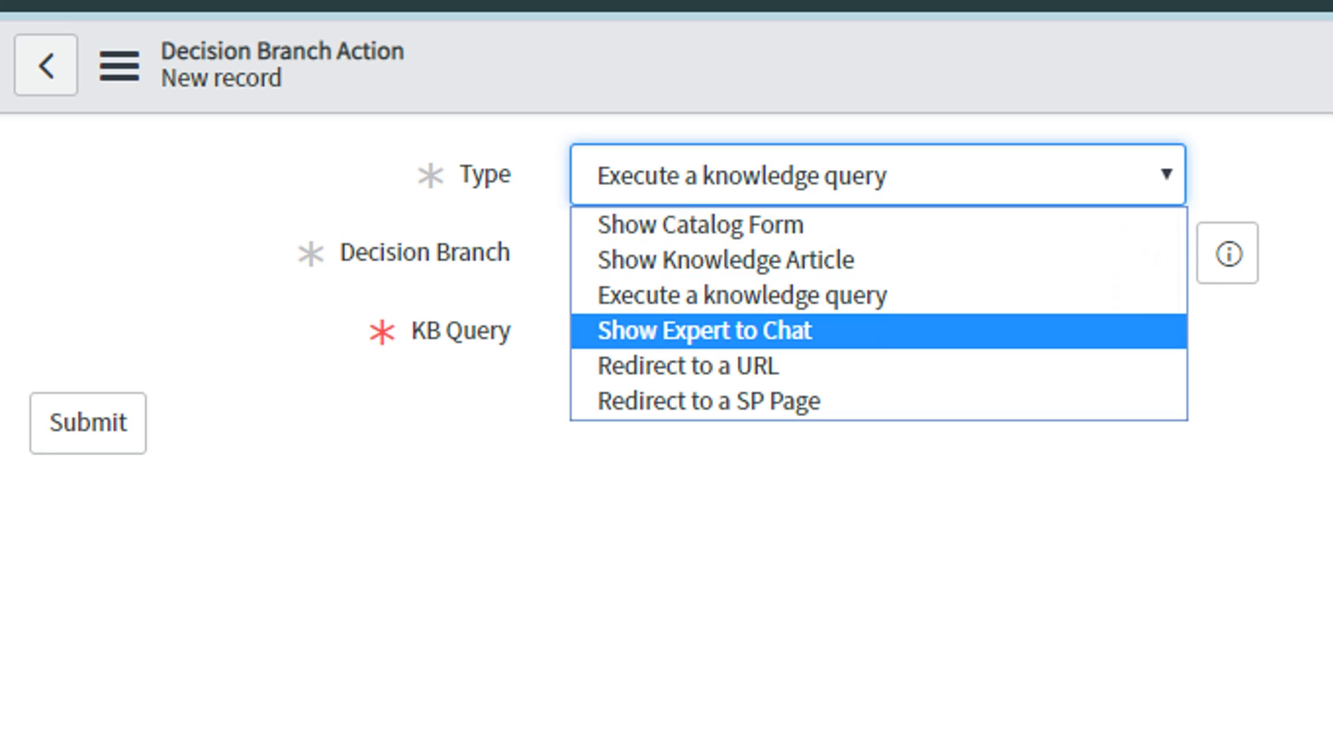
key("Return")
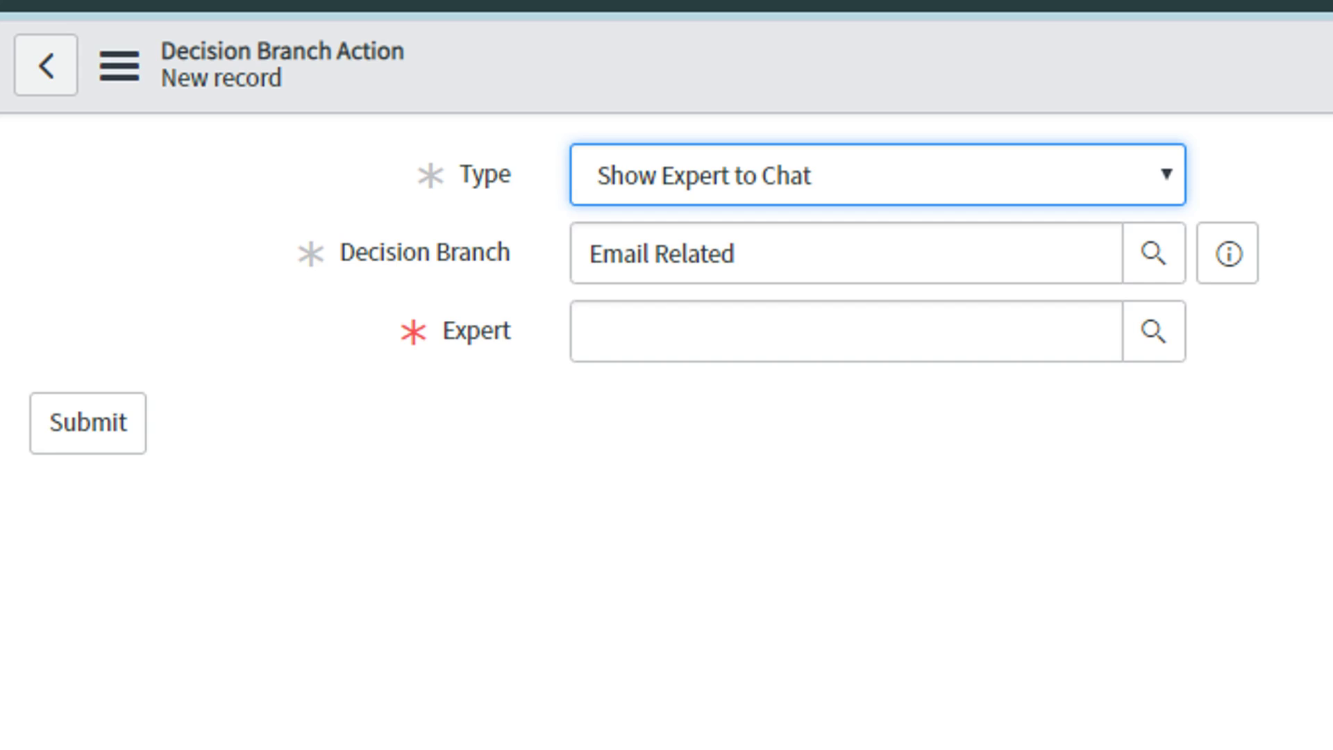
key("space")
key("Down")
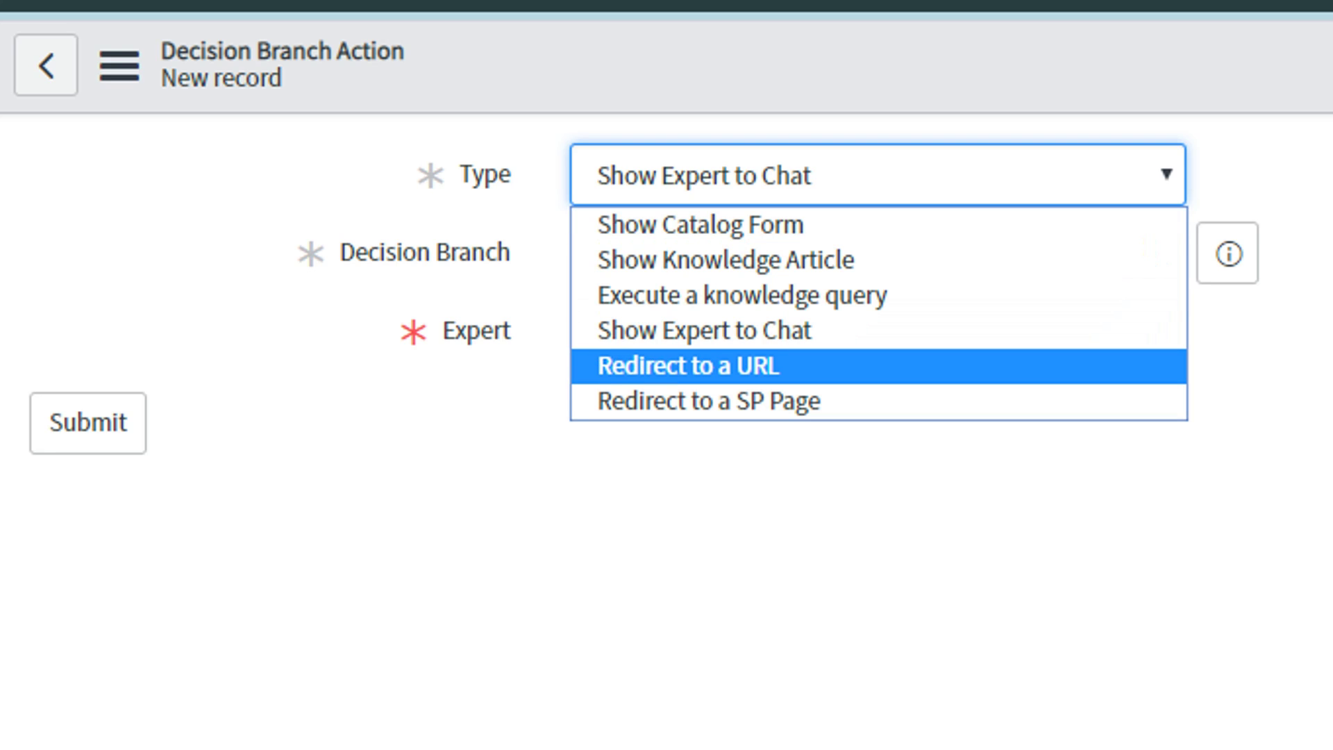
key("Return")
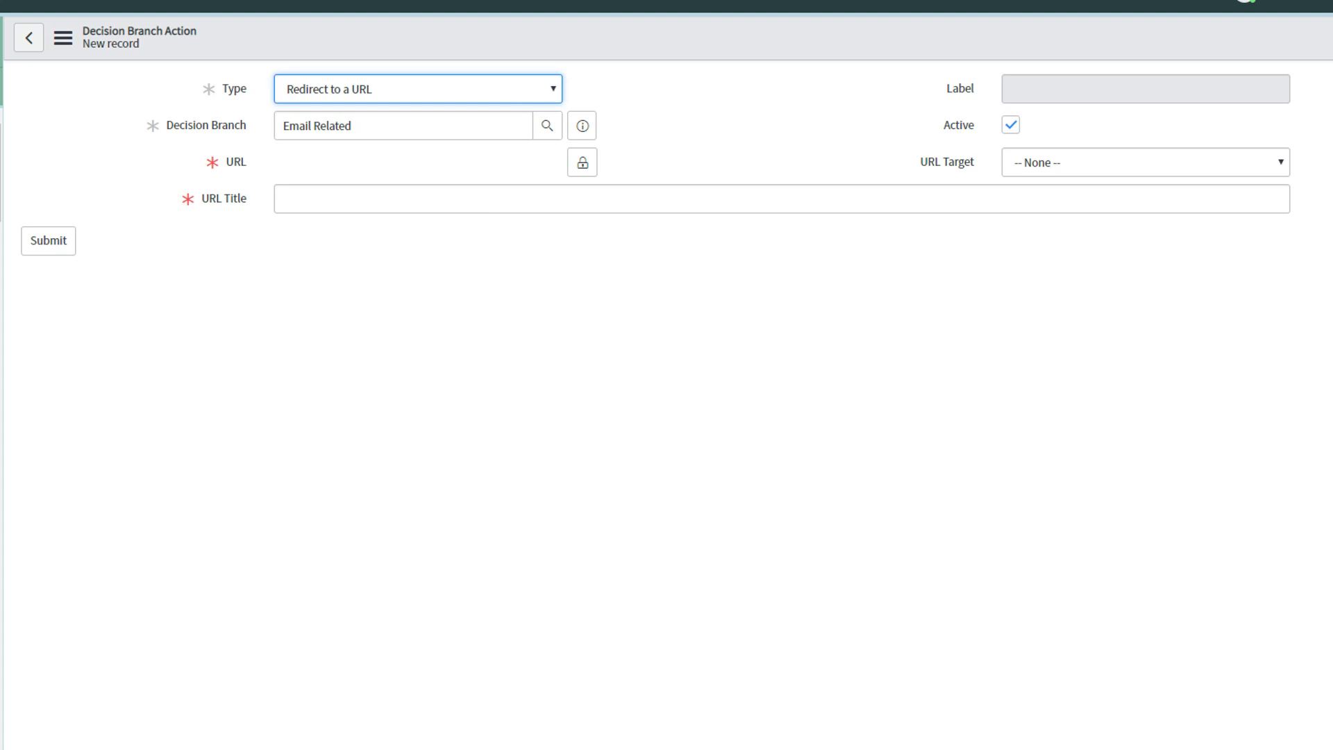
left_click(418, 89)
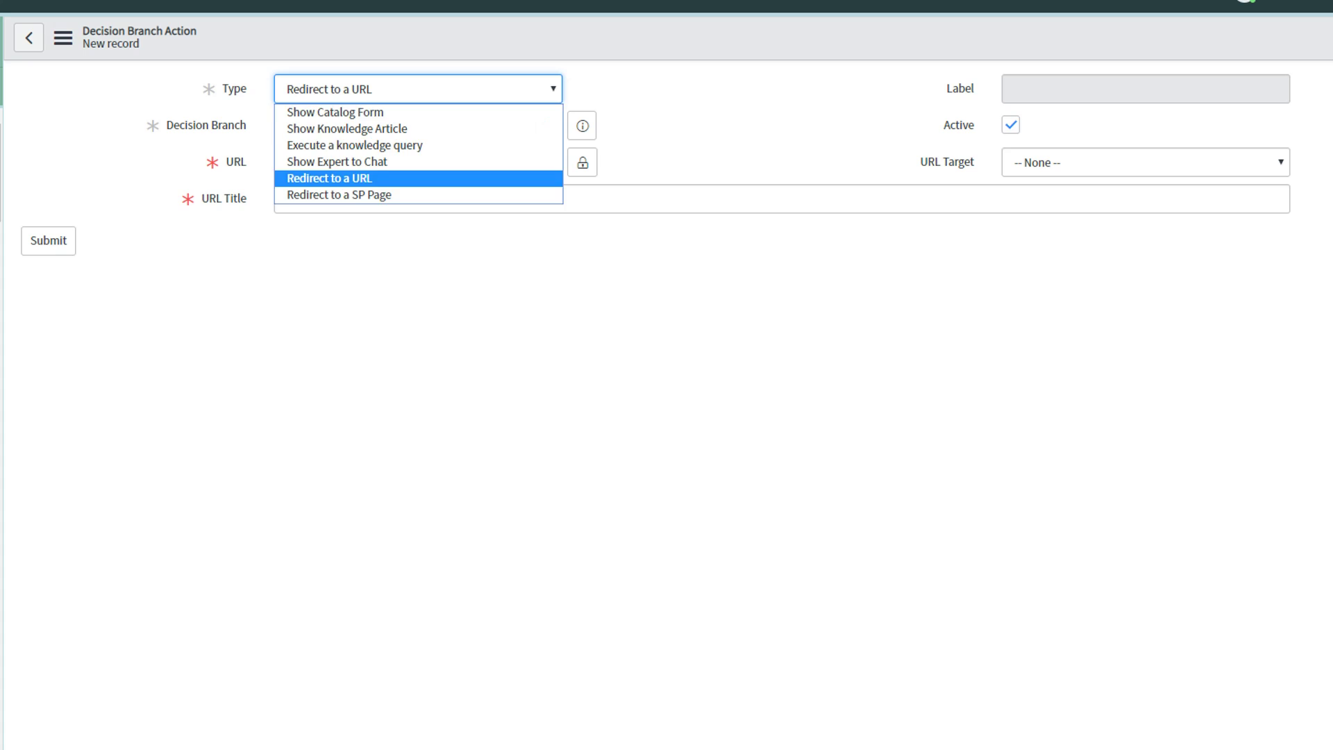
left_click(339, 196)
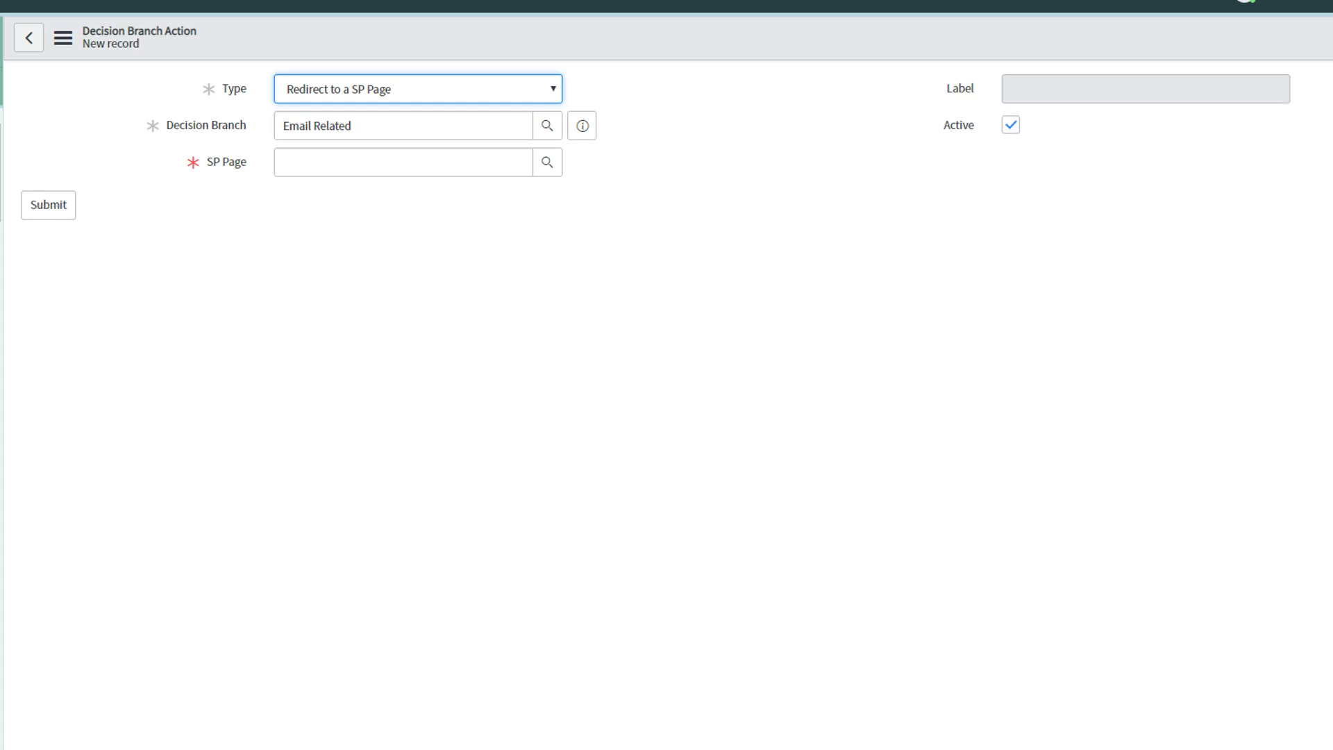
left_click(28, 37)
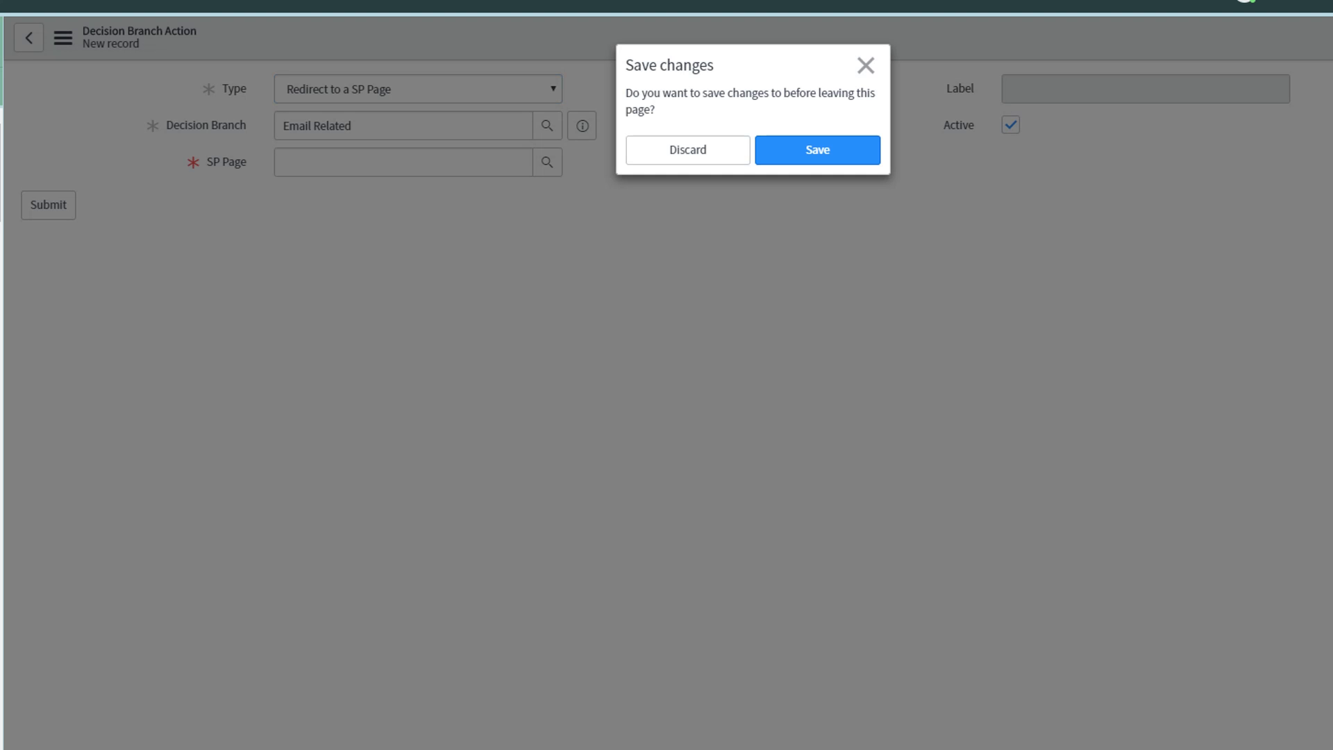
left_click(687, 150)
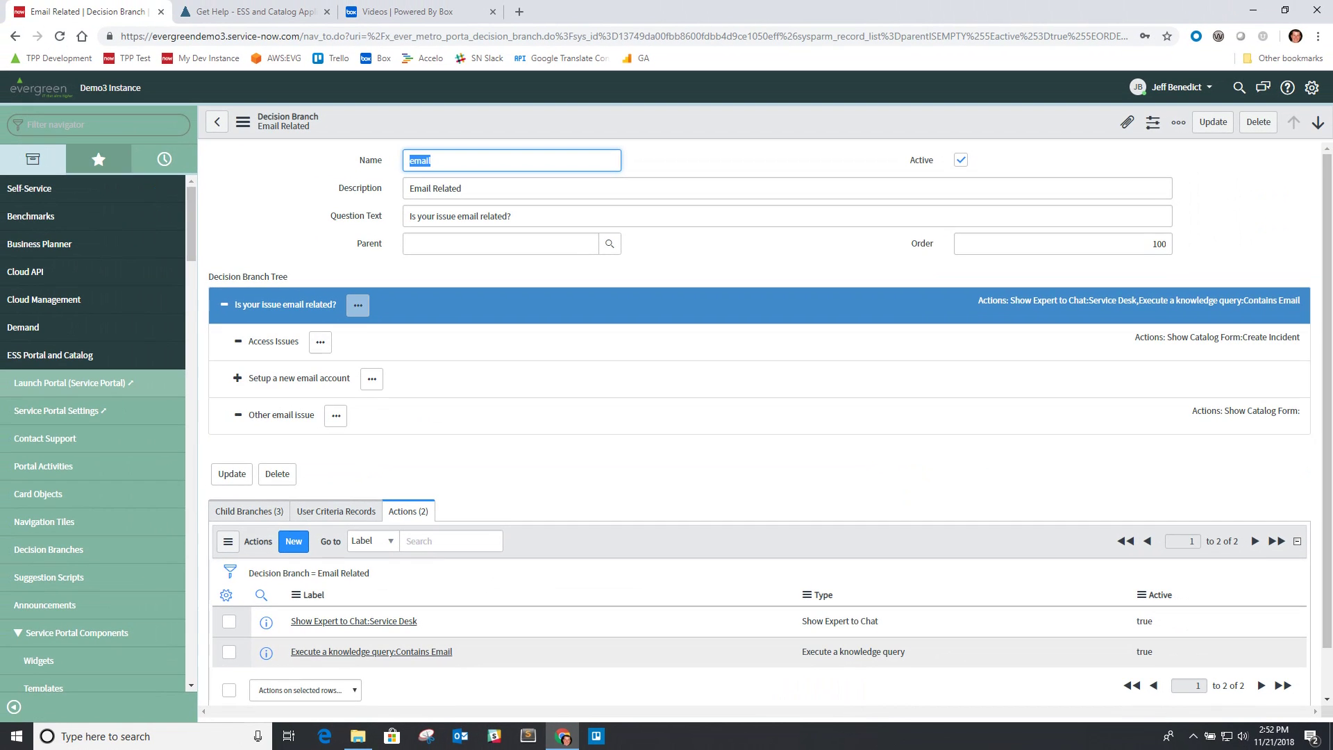
Step: Search the fix scripts for names containing "decision" and open Create / update Decision Branch Actions
left_click(92, 125)
type("fix")
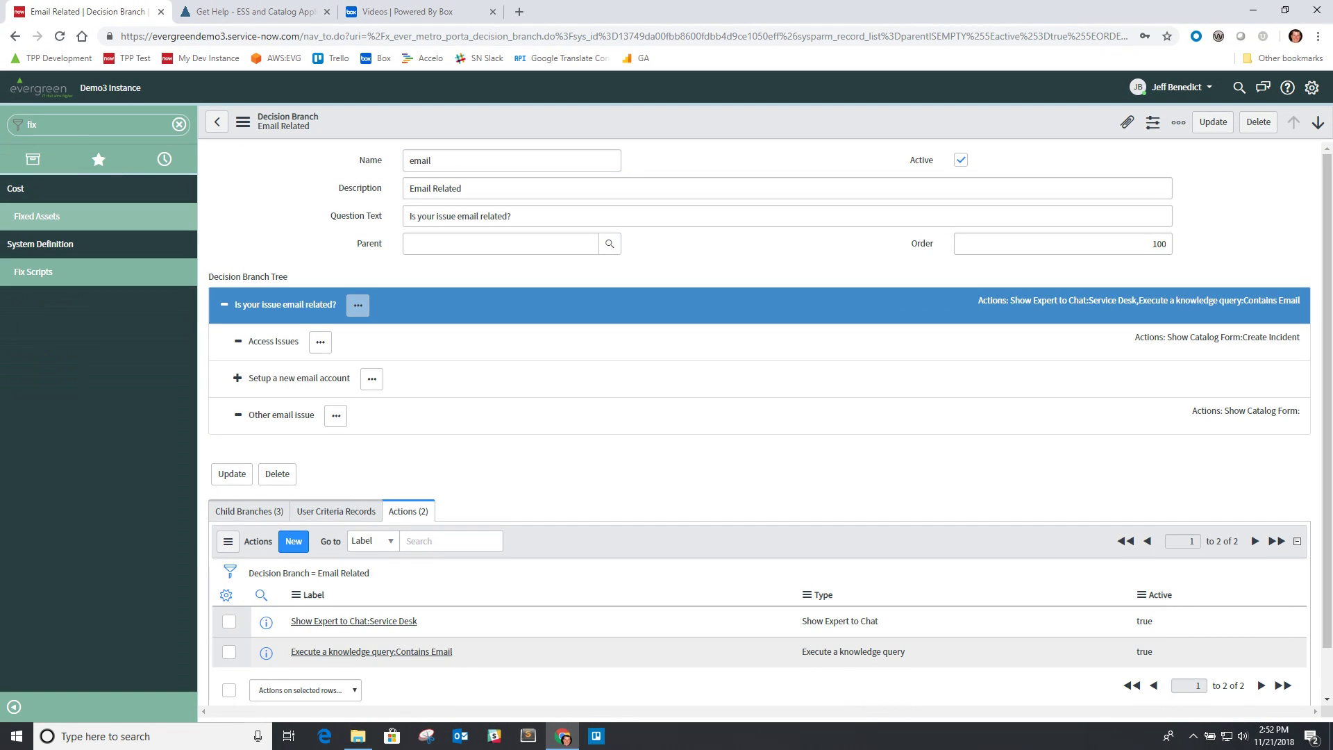
left_click(34, 271)
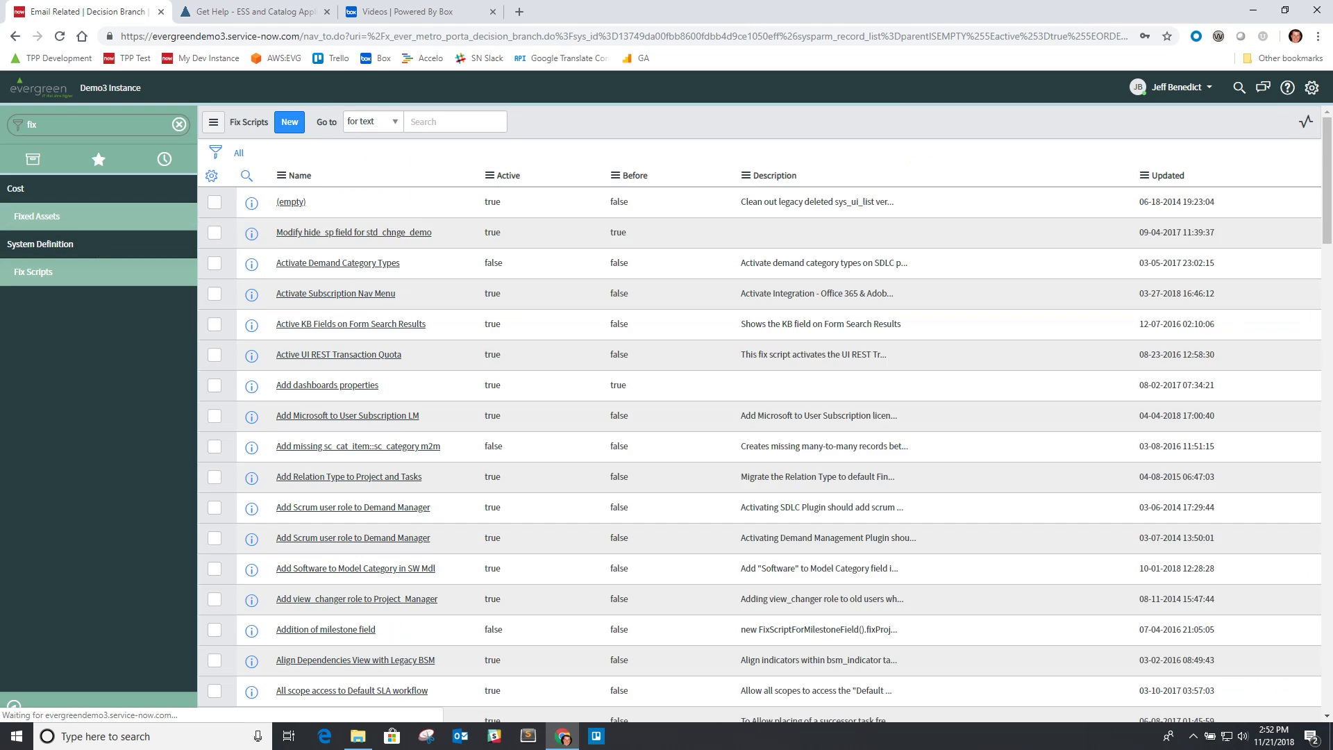
left_click(347, 201)
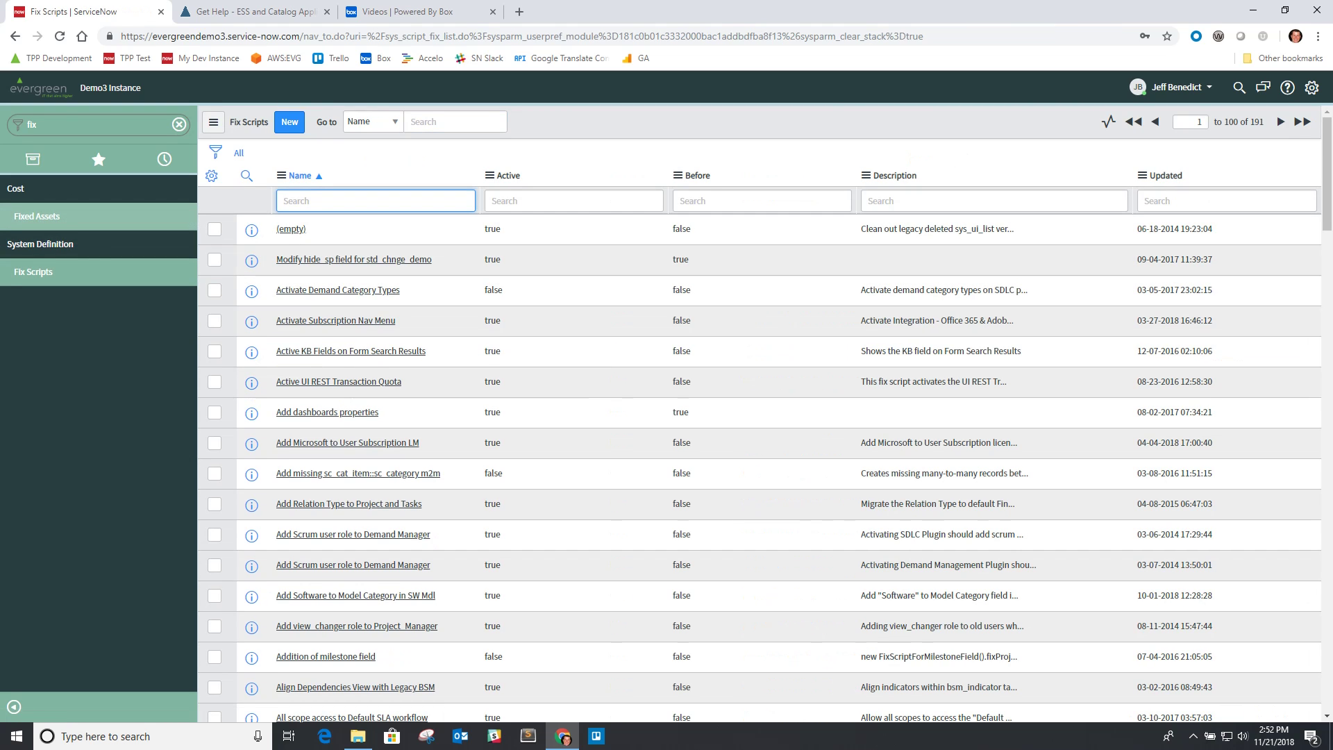
type("*decision")
key("Return")
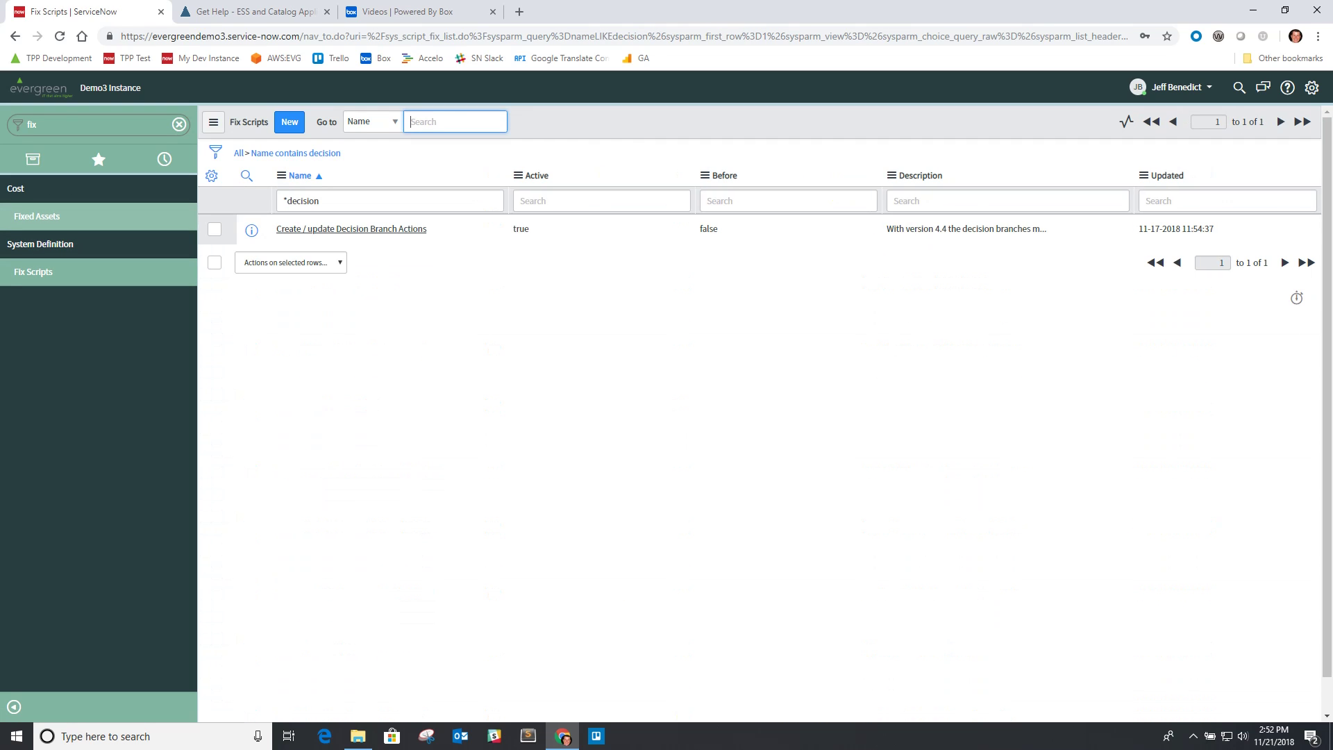
left_click(351, 229)
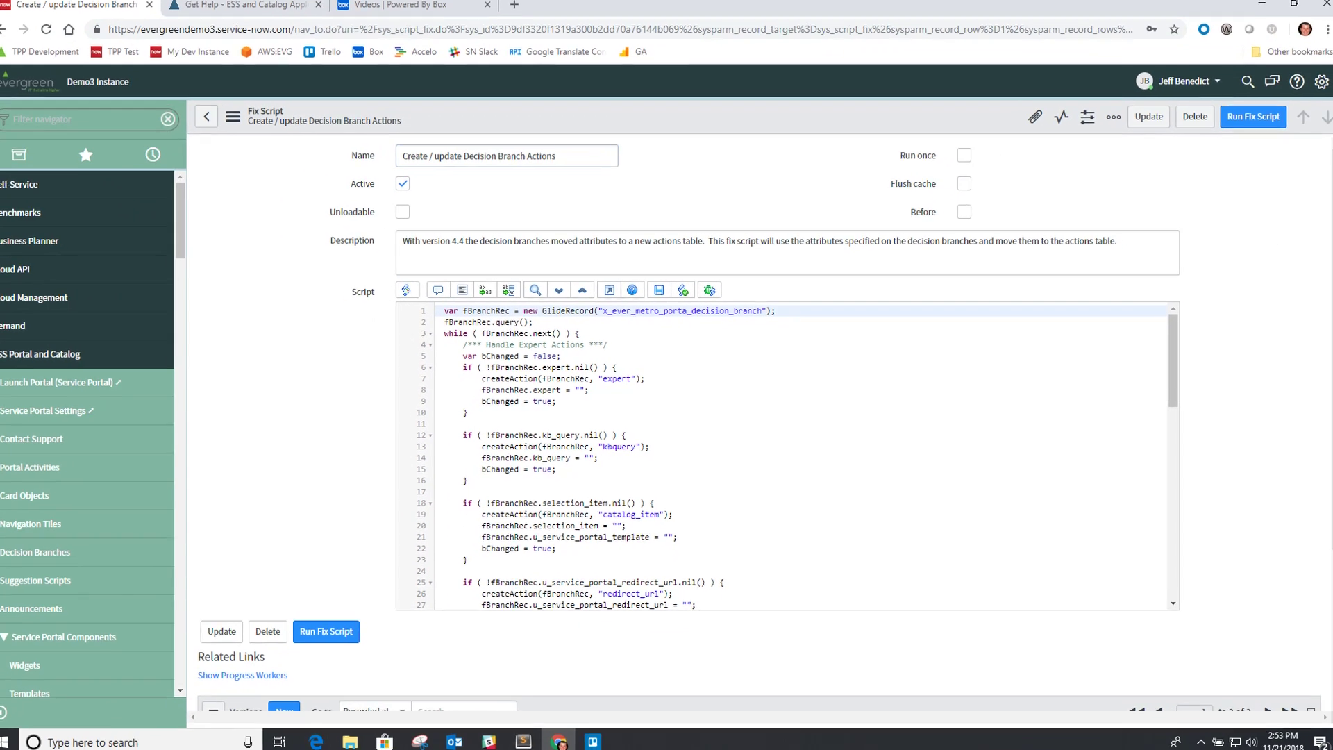
Step: Return to the email decision branch record and show its User Criteria Records
left_click(35, 552)
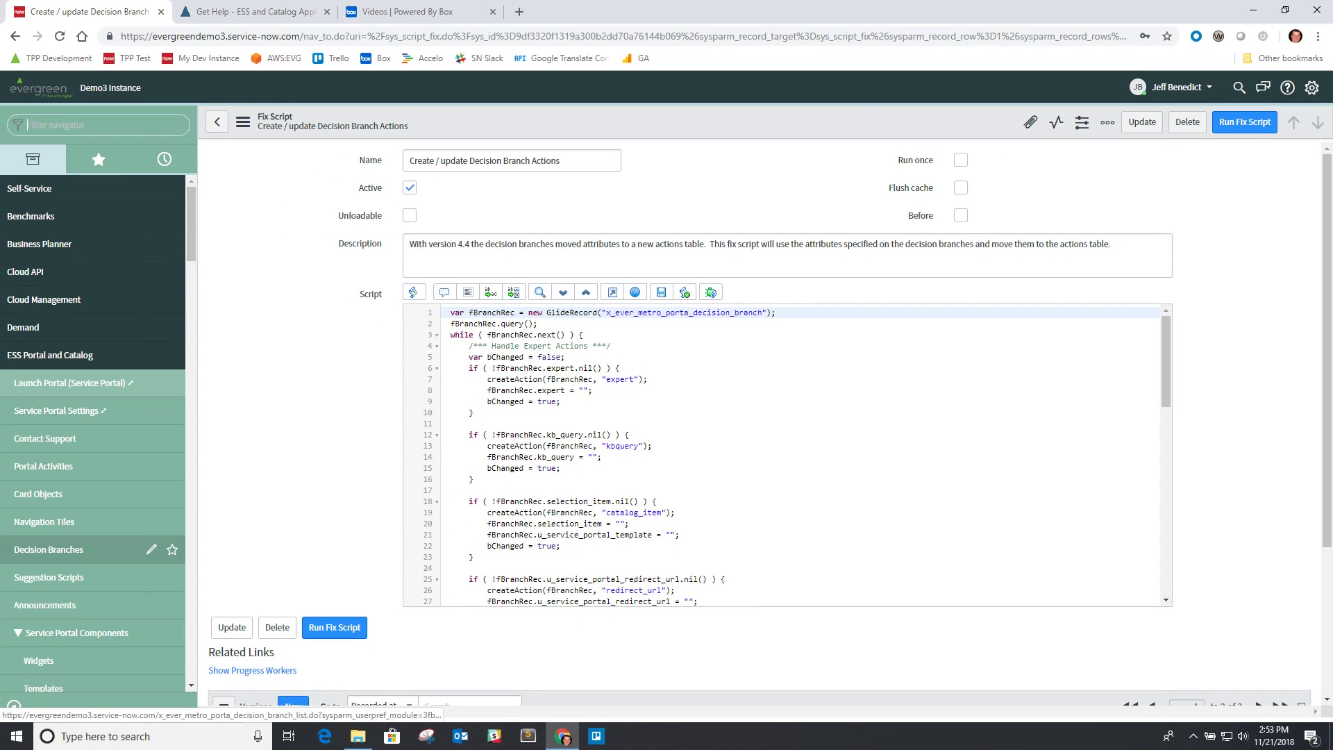
left_click(296, 228)
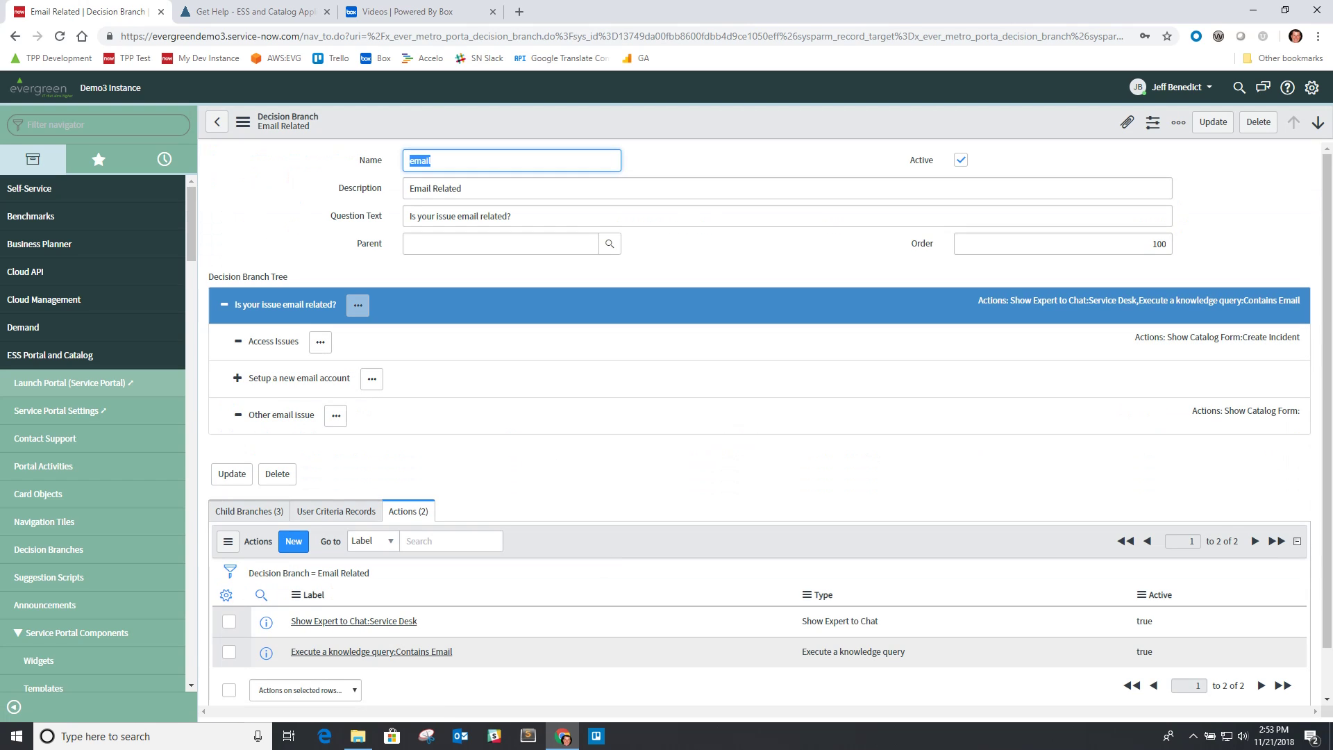
left_click(336, 512)
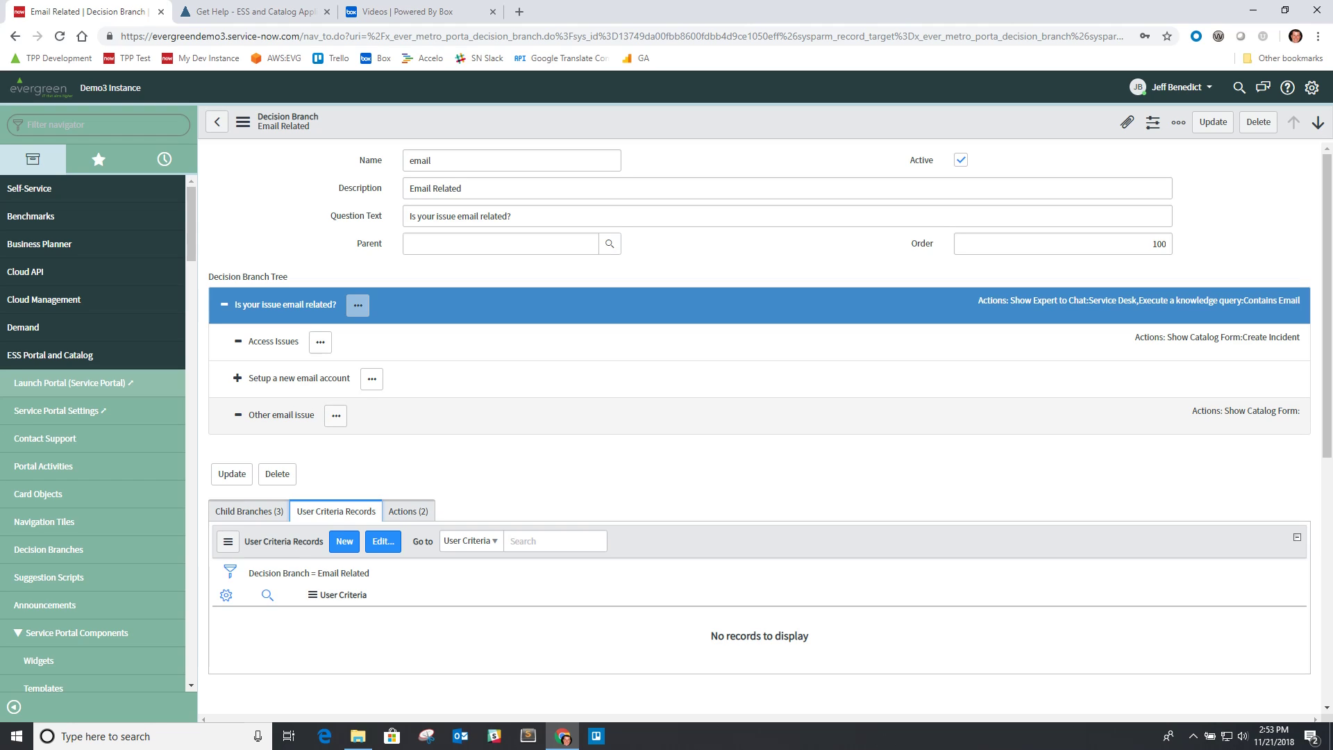
Step: Visit the Access Issues branch through the decision tree, return to the email branch and expand Setup a new email account
left_click(273, 341)
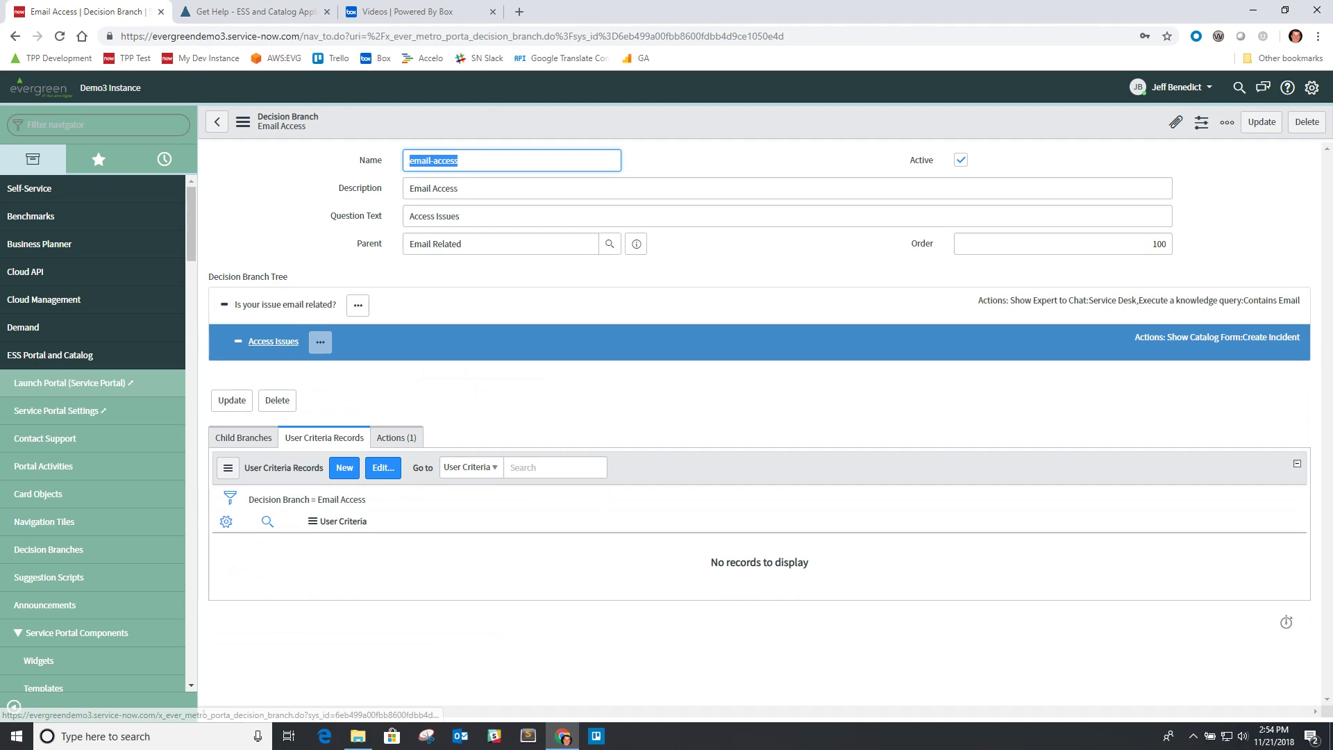
left_click(285, 305)
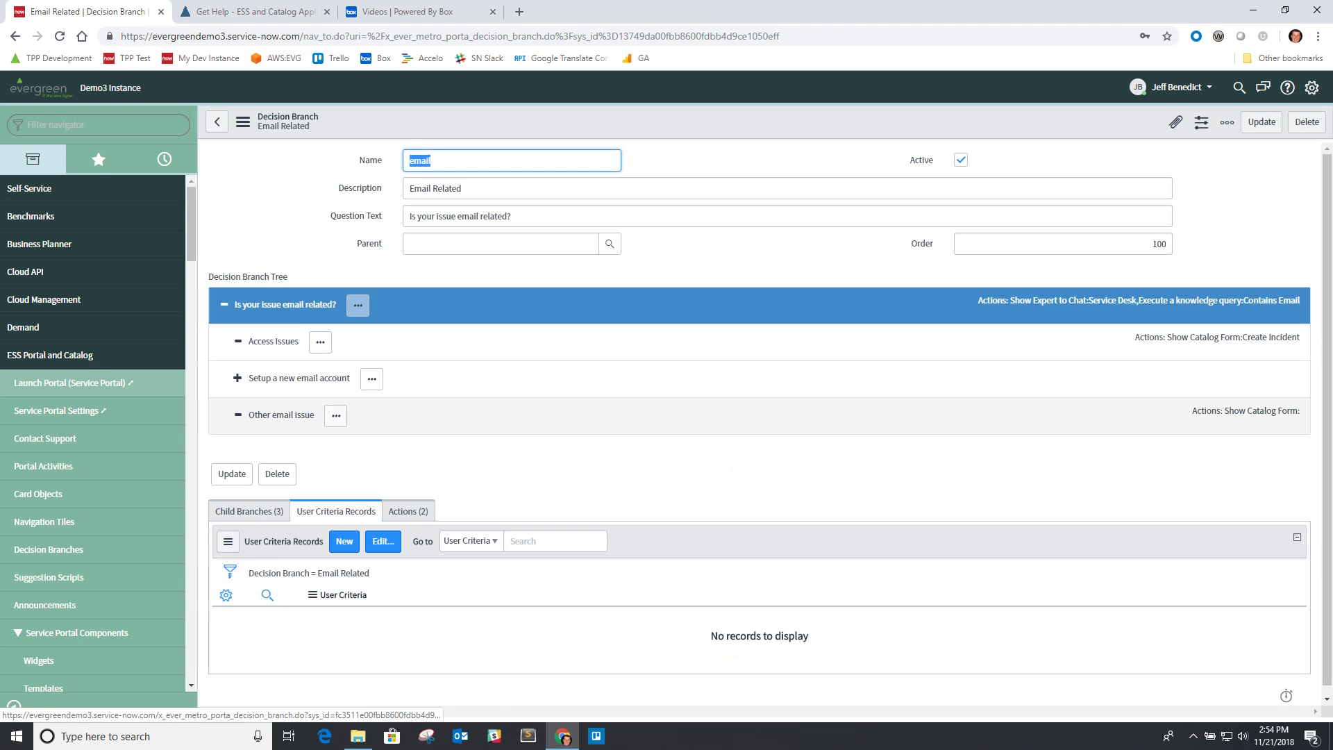
left_click(237, 378)
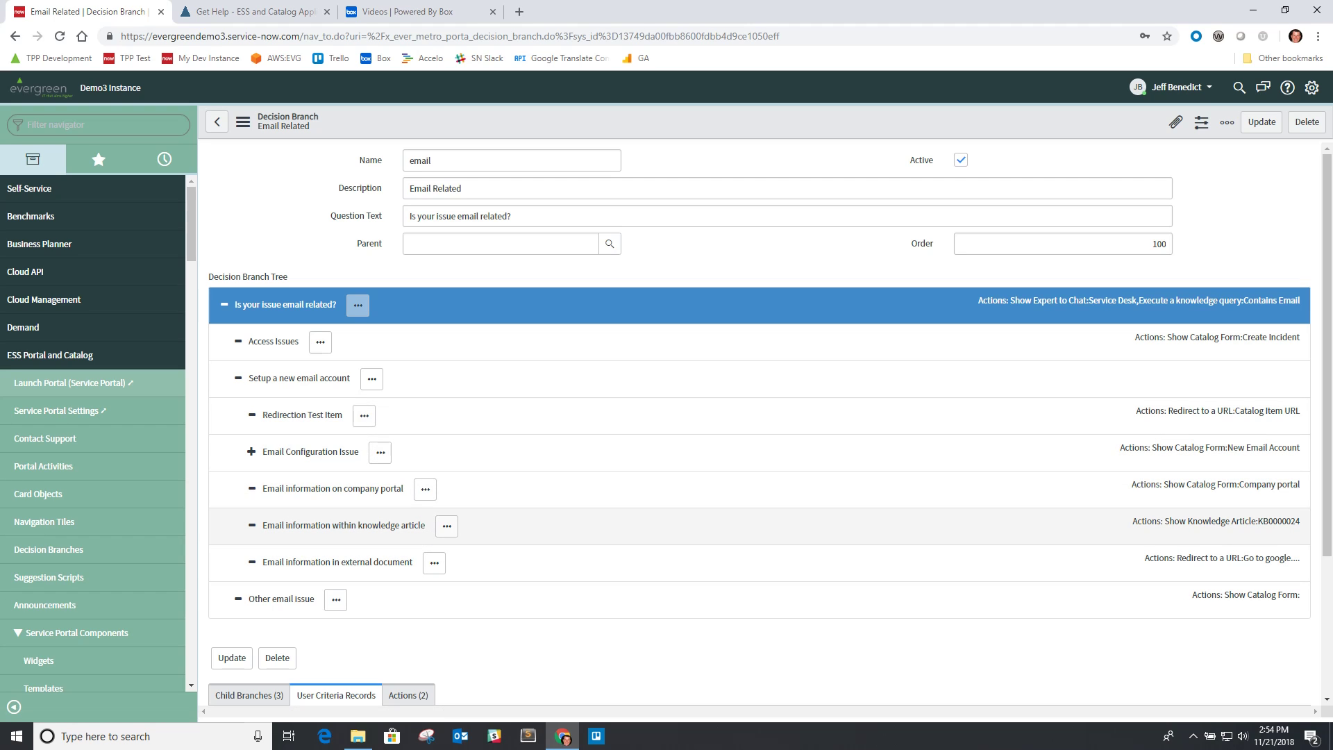
Step: View the options for adding a child item to the Email Configuration Issue branch and cancel without adding one
left_click(381, 453)
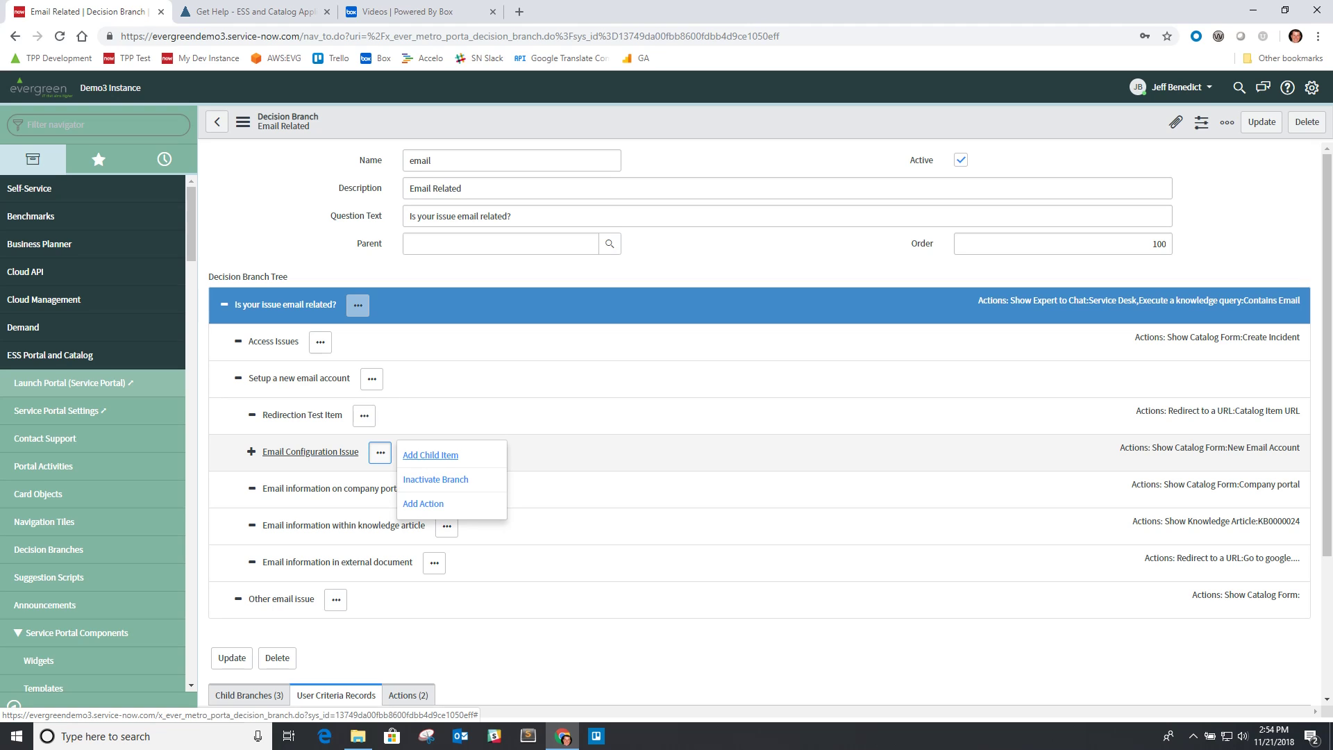
left_click(430, 455)
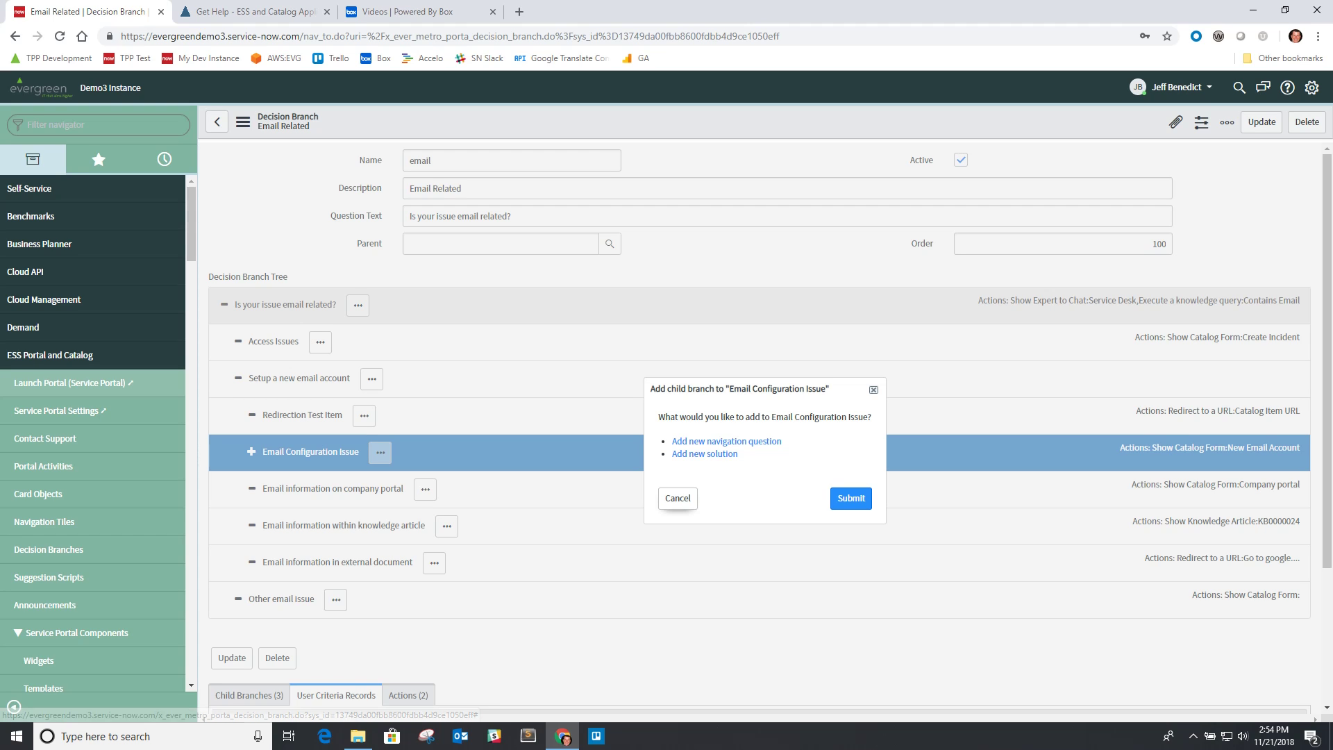
left_click(678, 498)
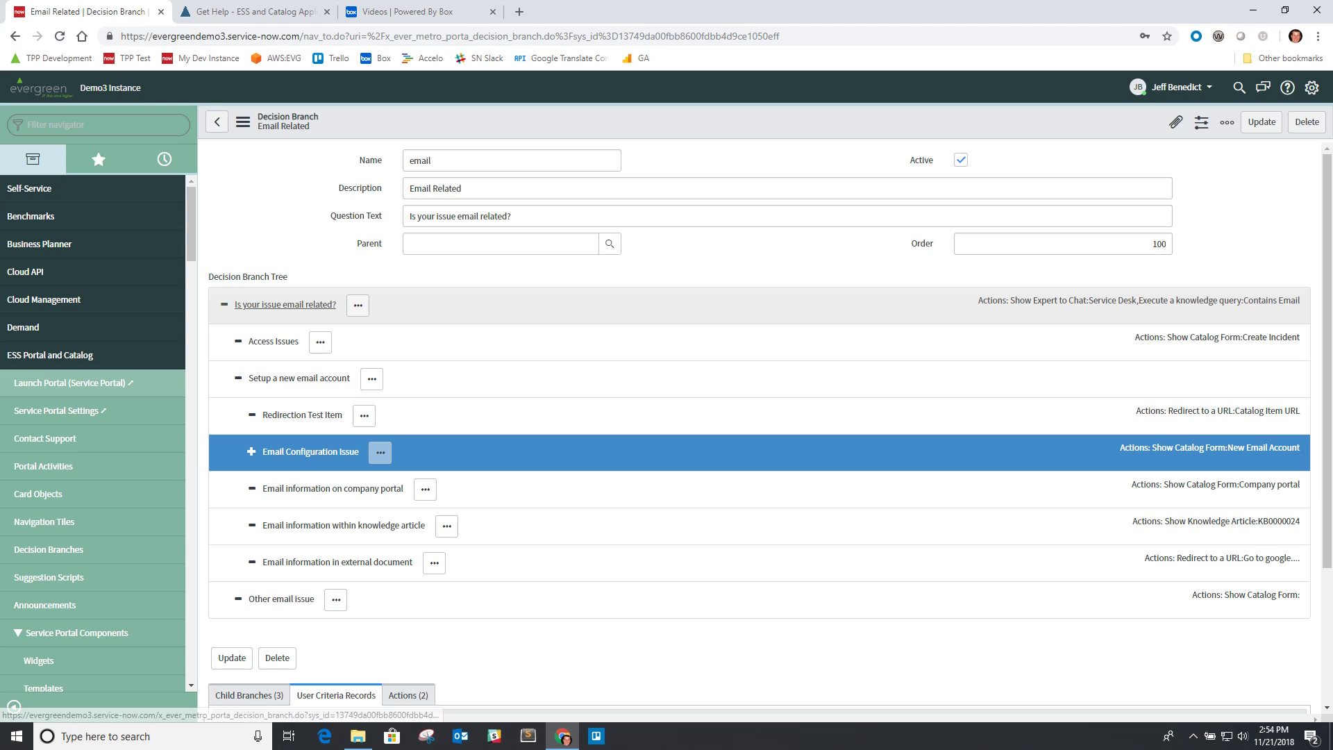
Step: Start a new decision branch from the Decision Branches list, named test with the description "This is a test"
left_click(76, 494)
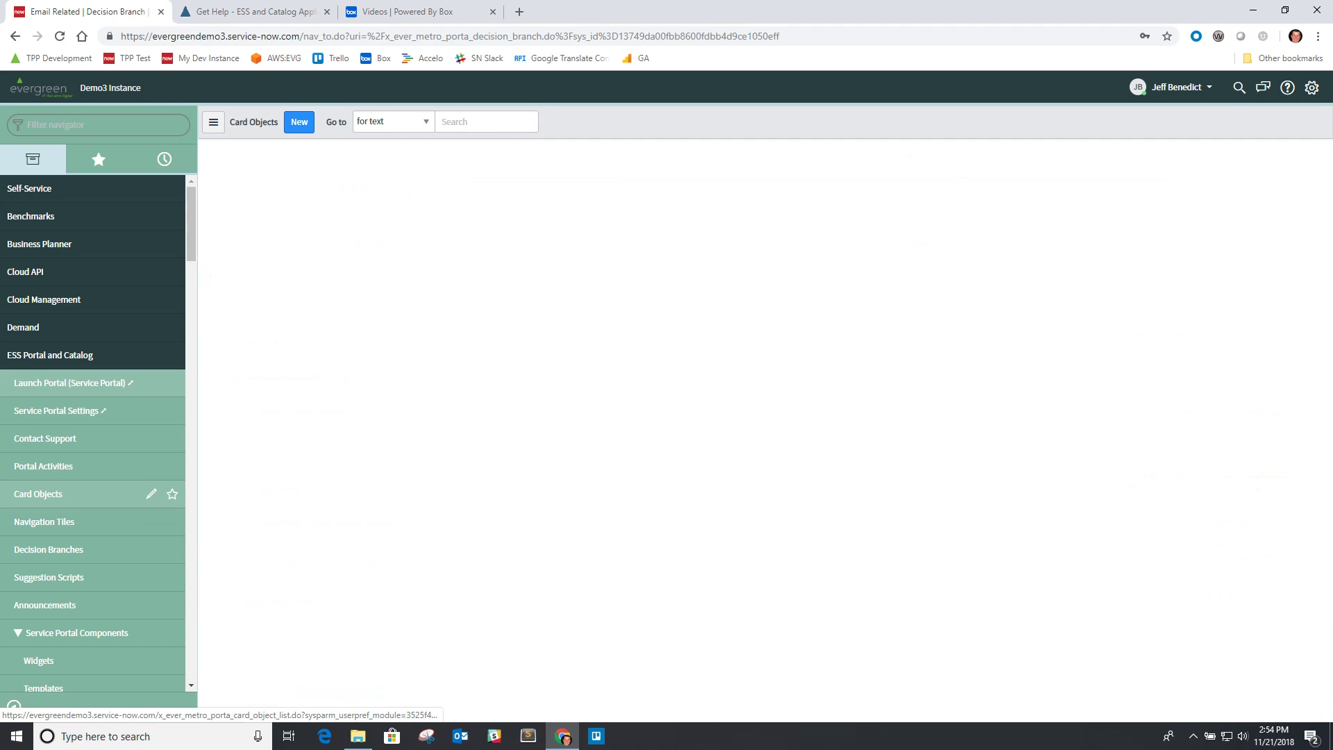
left_click(44, 521)
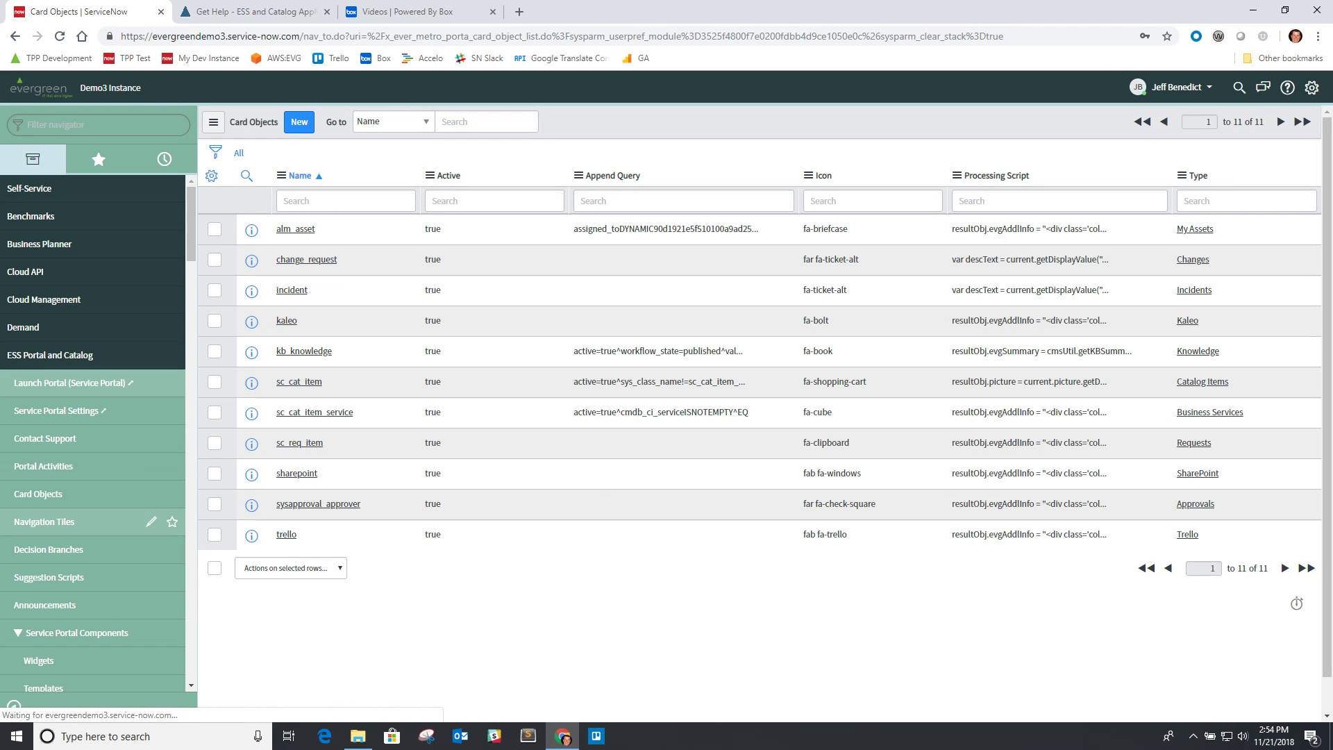
left_click(48, 549)
left_click(320, 121)
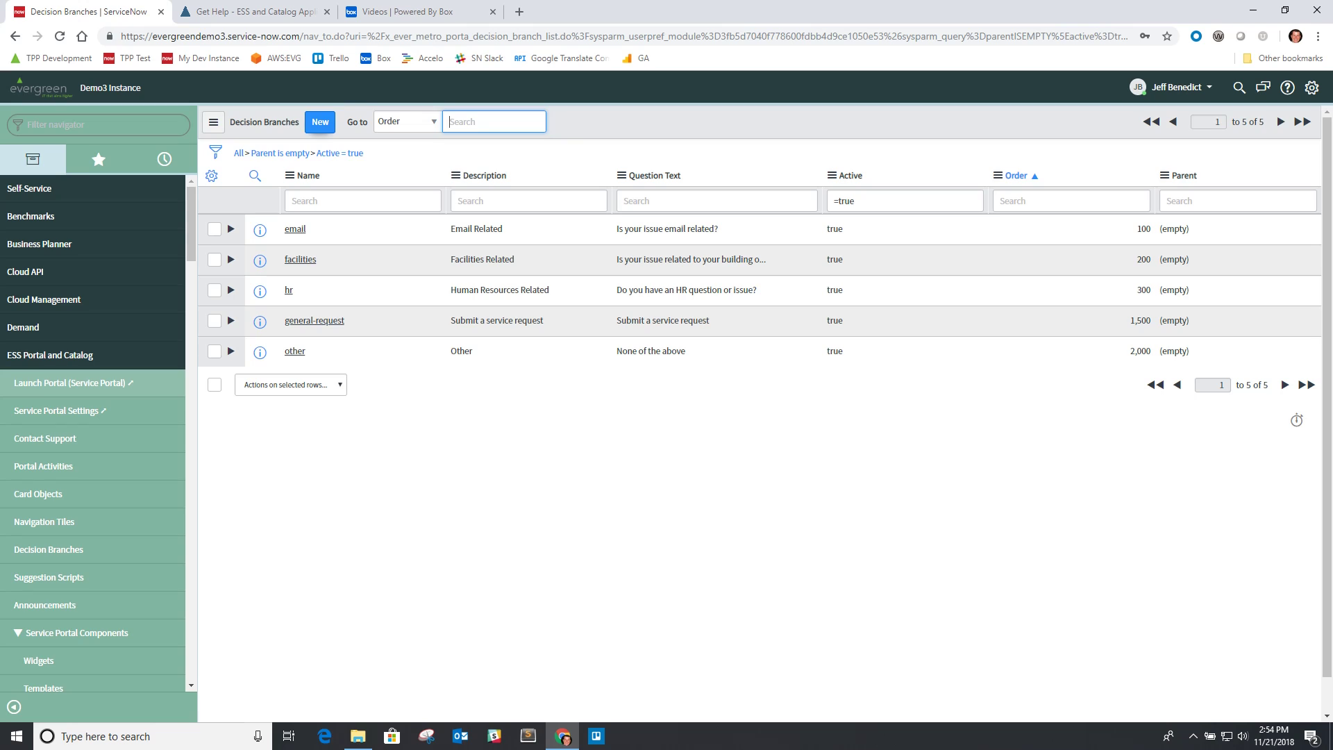
type("test")
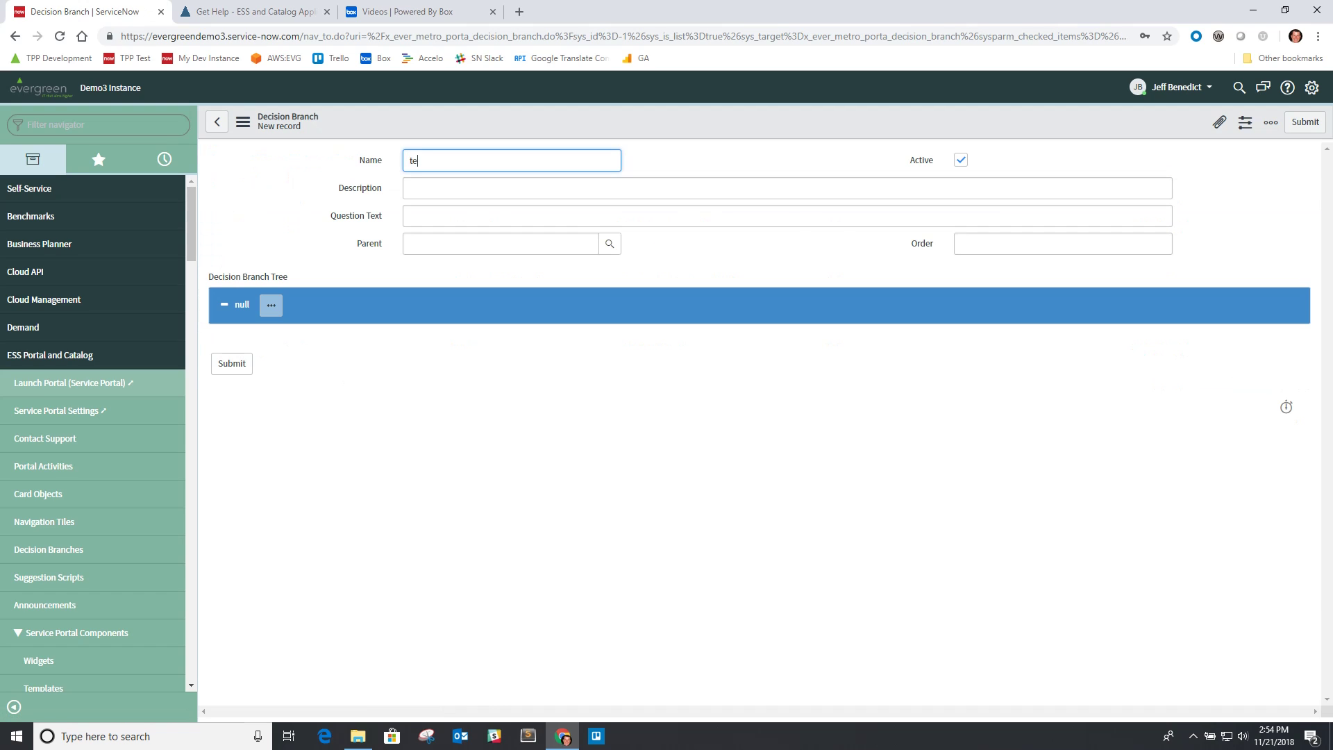
left_click(410, 188)
type("T")
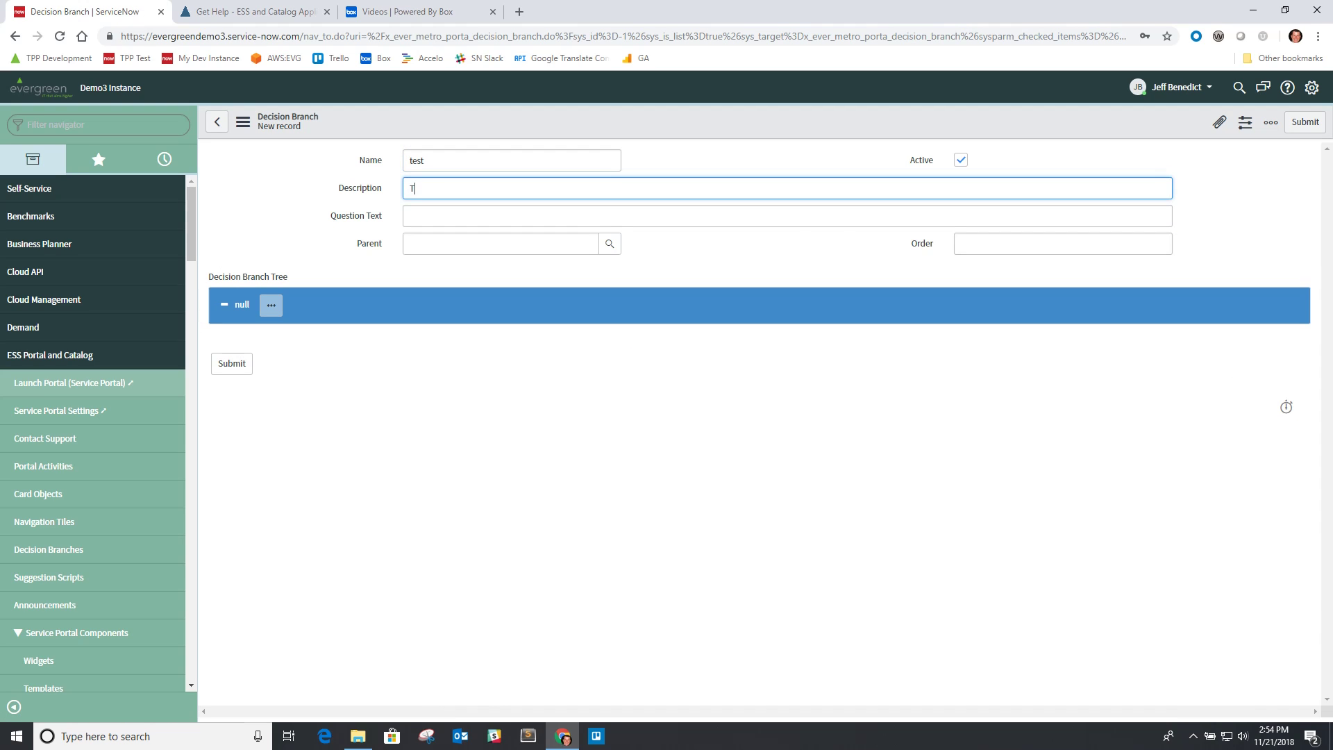
type("his is a test")
Step: Set the new test branch's order to 500 and save the record, keeping it open
left_click(1166, 244)
type("500")
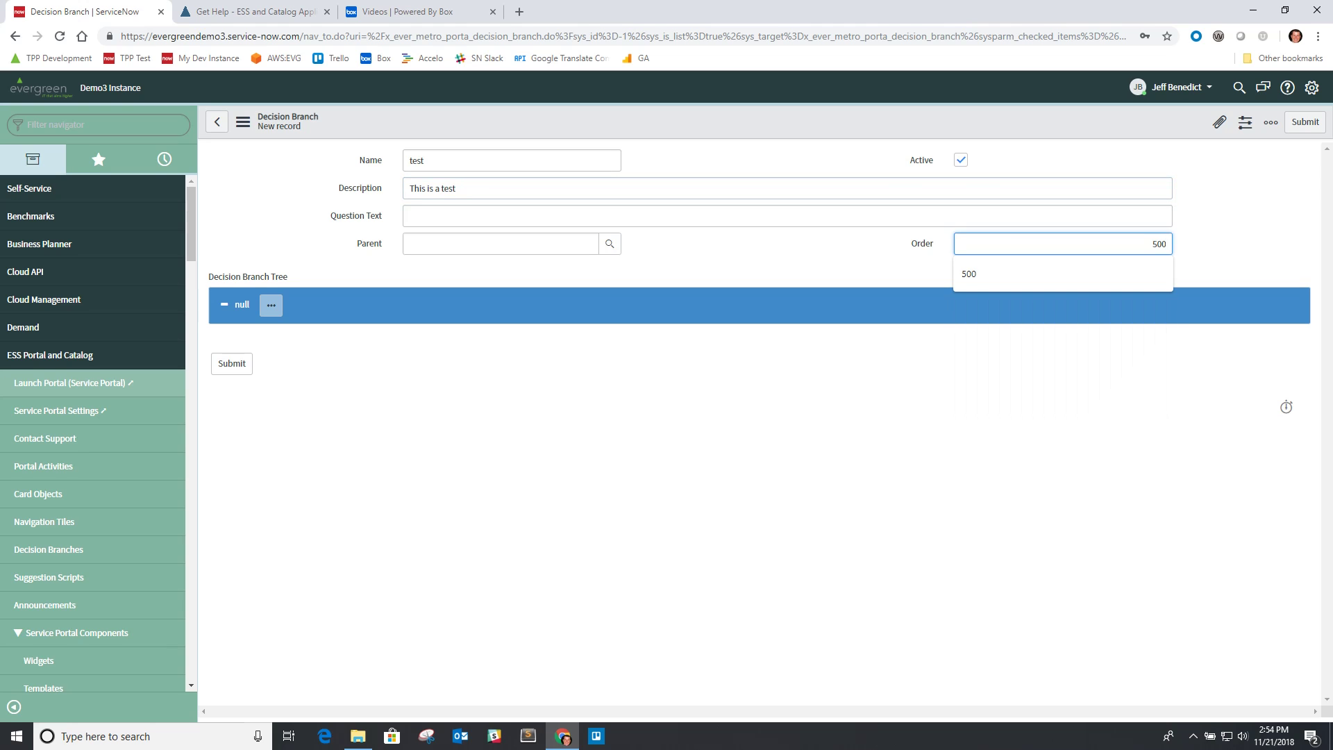
key("Tab")
right_click(663, 128)
left_click(677, 135)
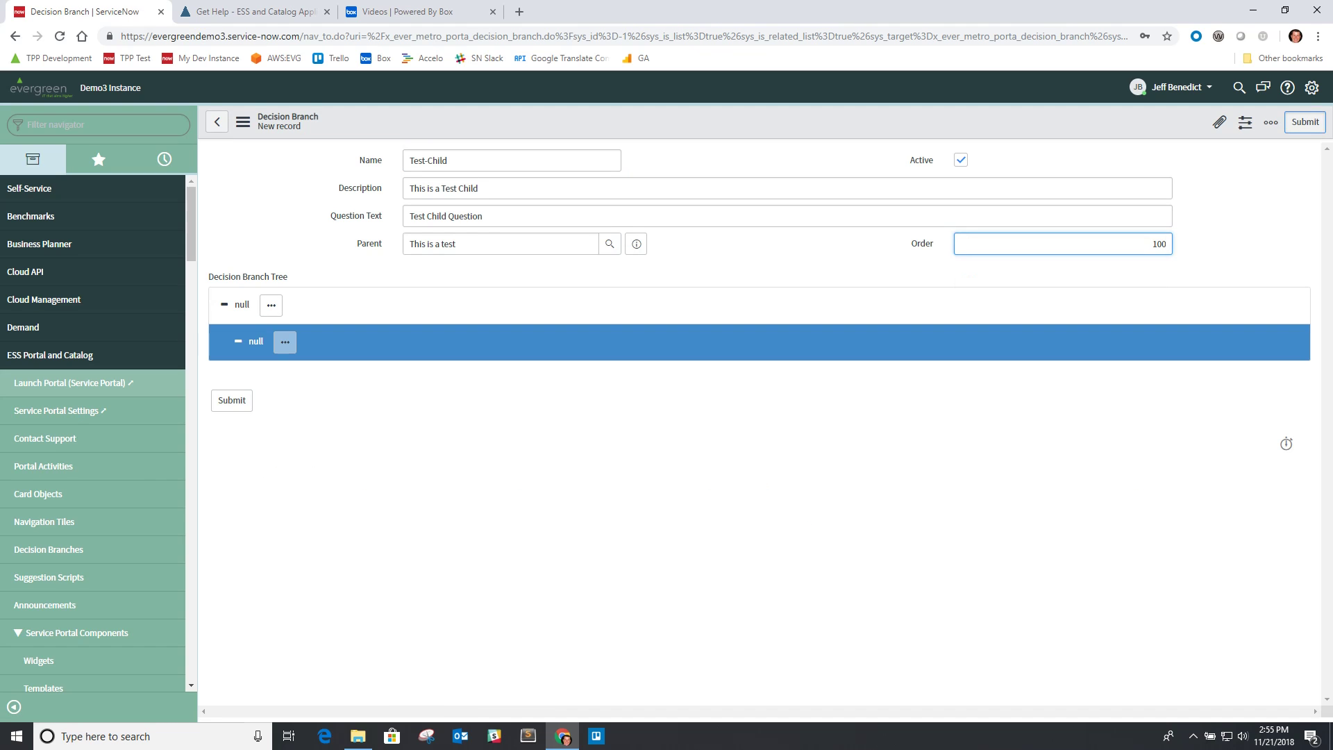
Step: Submit the Test-Child branch and open Test Child Question from the decision branch tree
left_click(1305, 122)
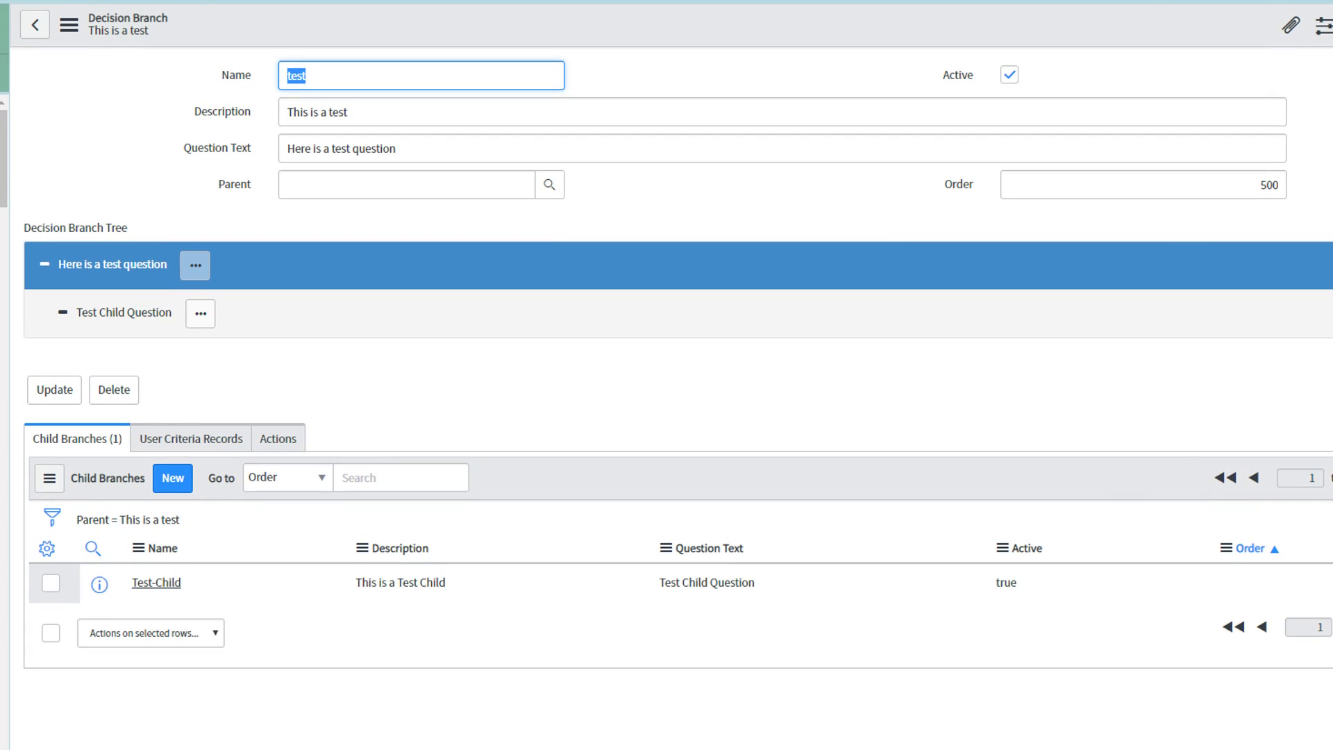
left_click(123, 313)
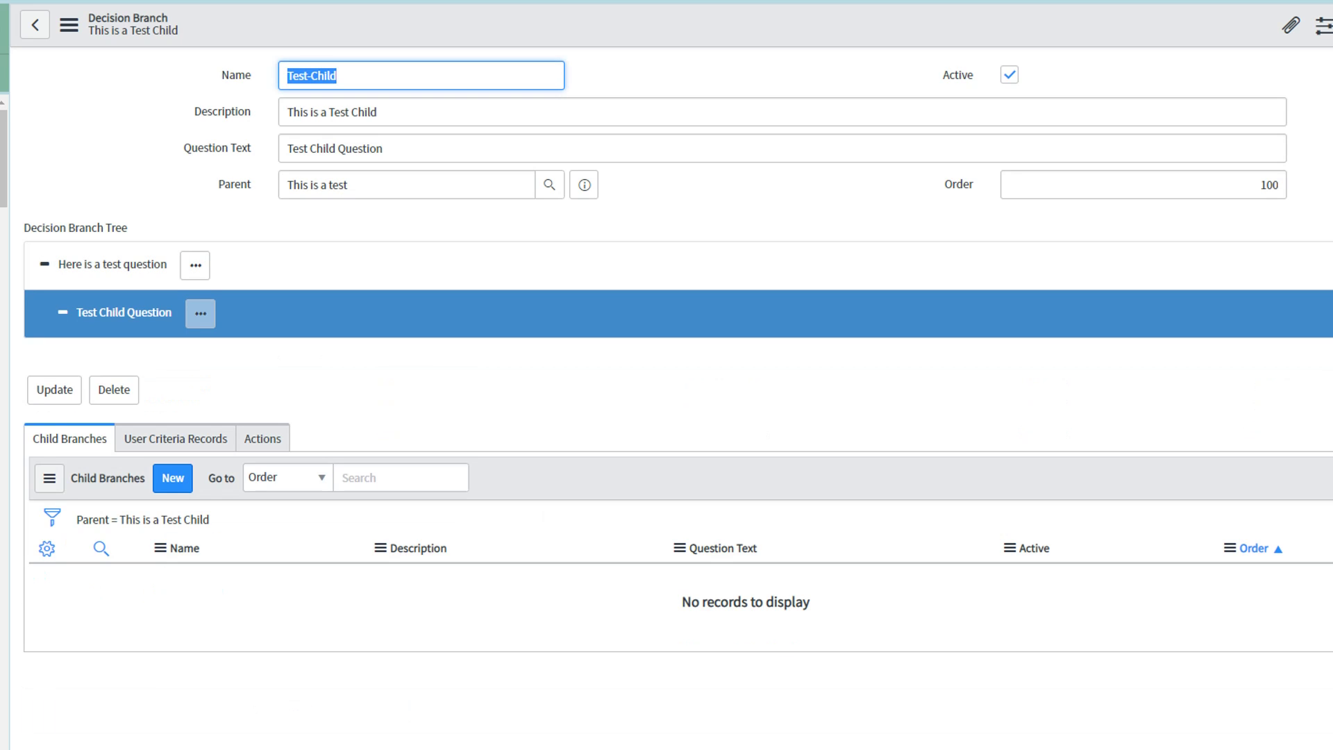
Step: Add the navigation question "Second Child Question" under Here is a test question and reopen that parent branch
left_click(195, 265)
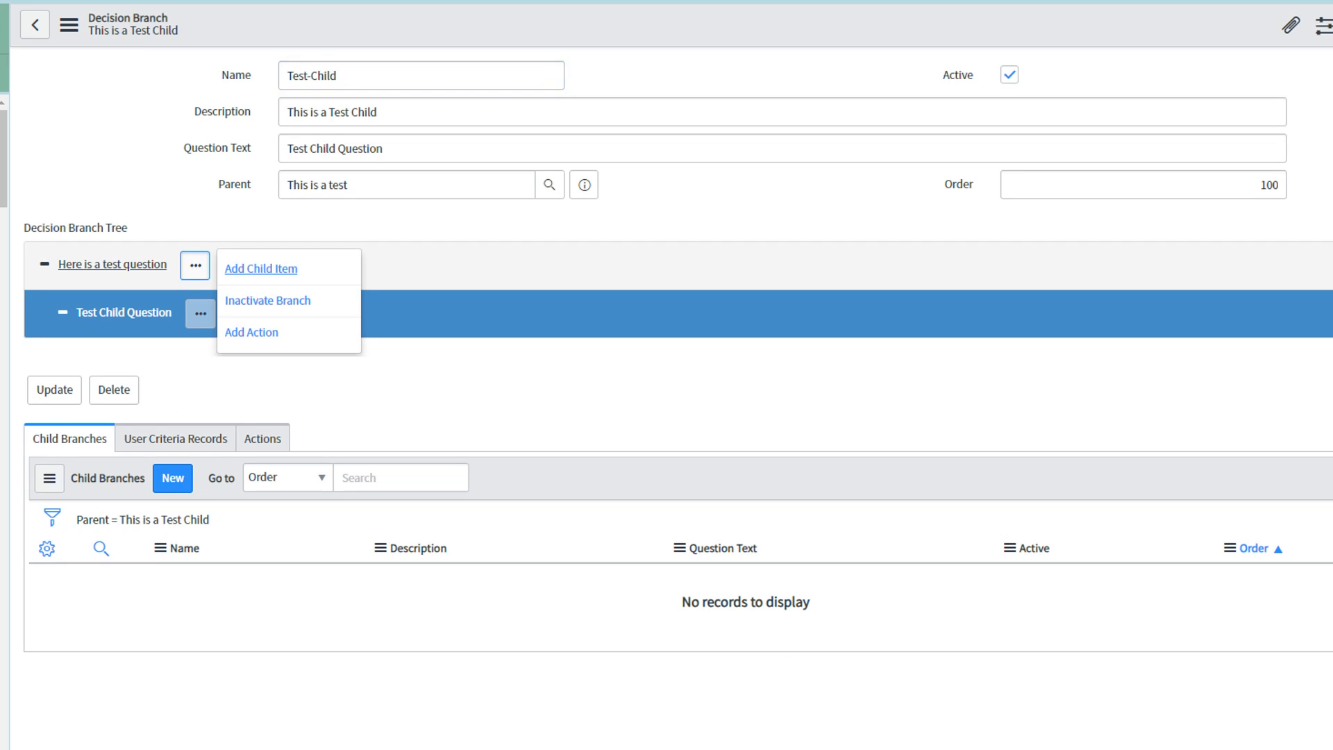
left_click(261, 268)
left_click(702, 443)
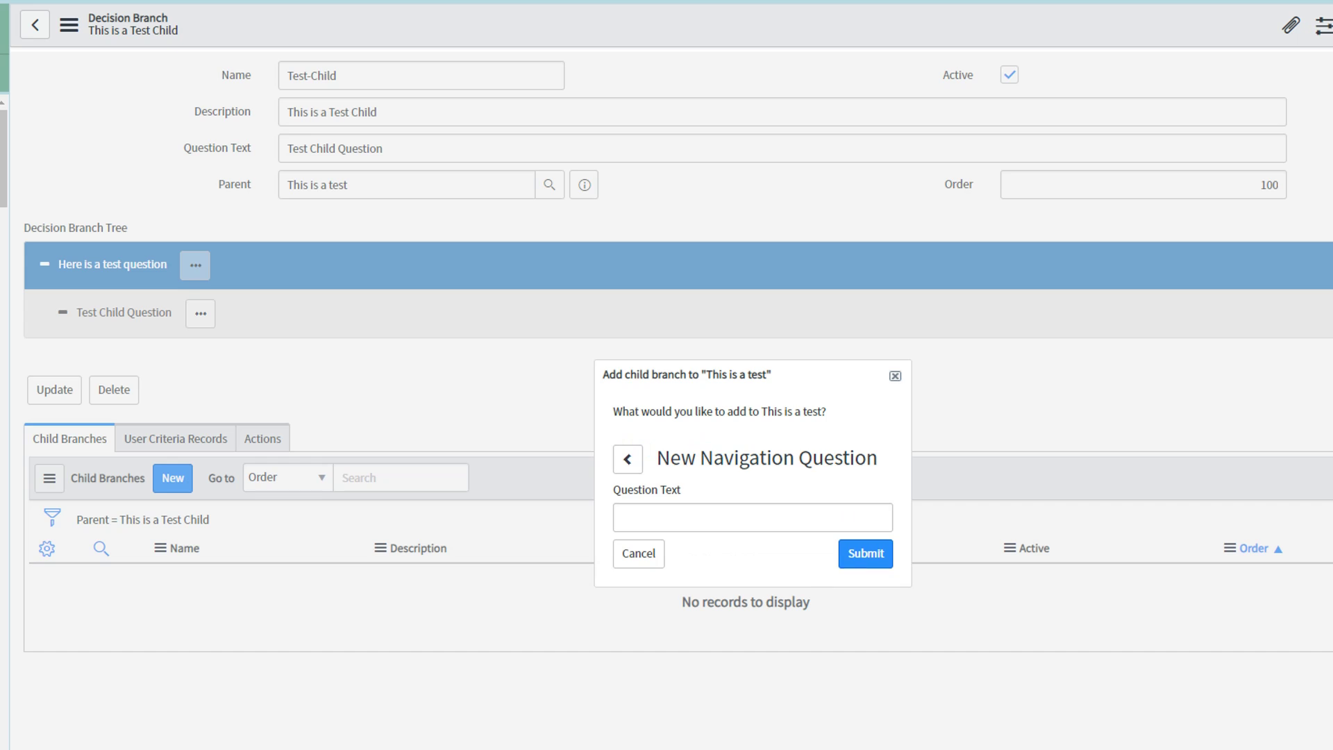
left_click(752, 517)
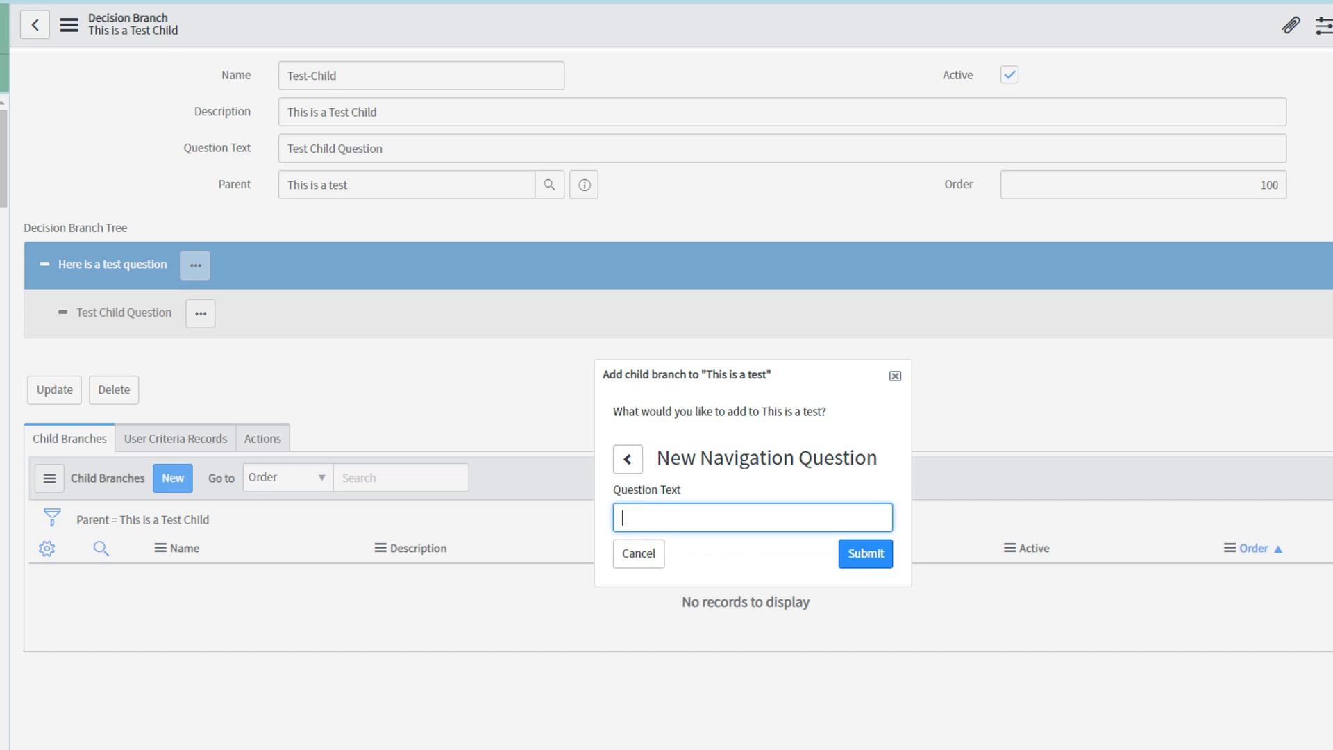
type("Second Child Question")
key("Return")
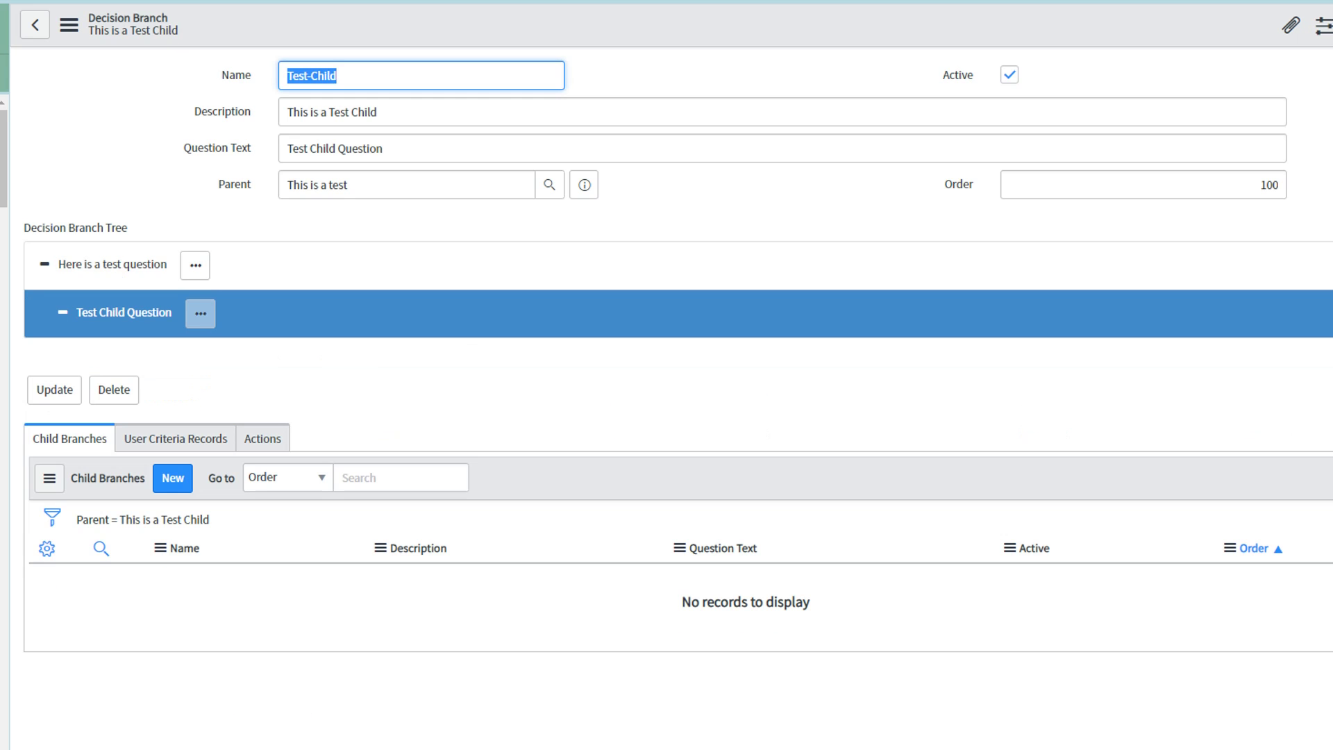
left_click(112, 264)
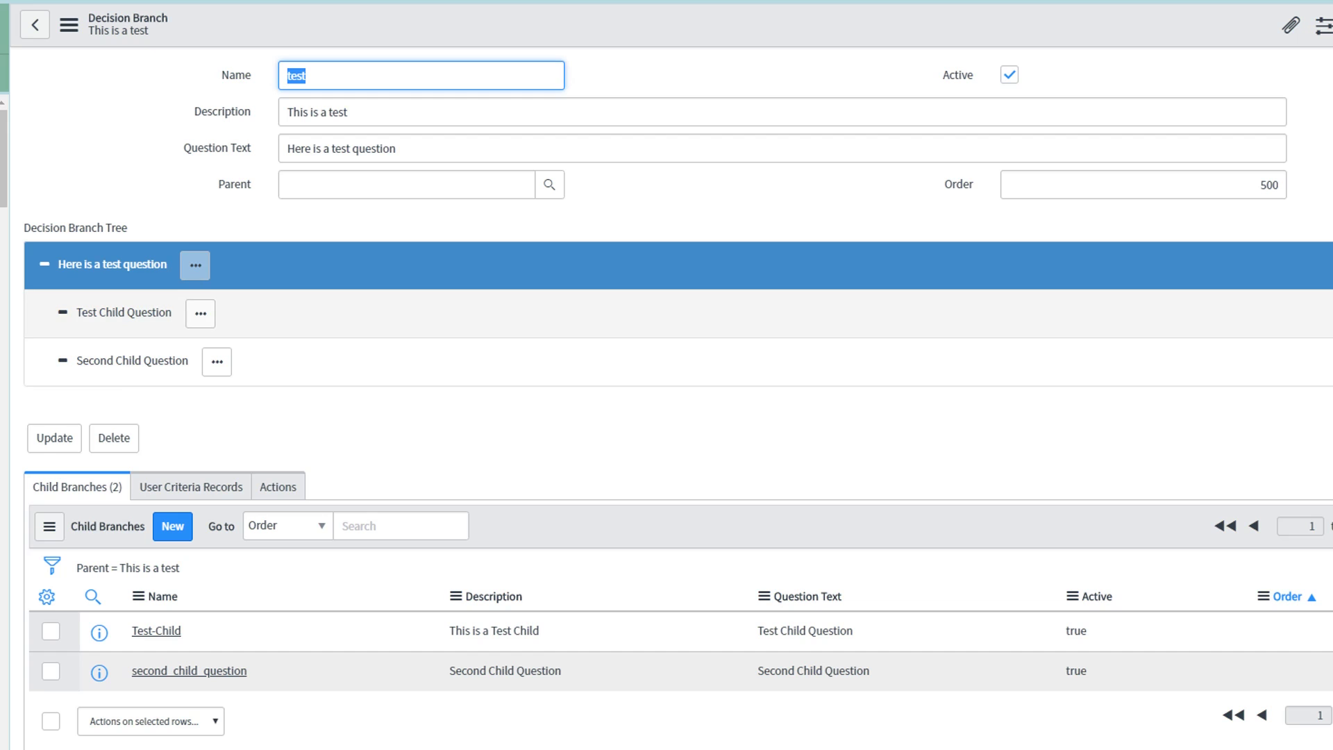
Step: Add a new solution "Click to see form" under Test Child Question with the Show Catalog Form action type
left_click(201, 313)
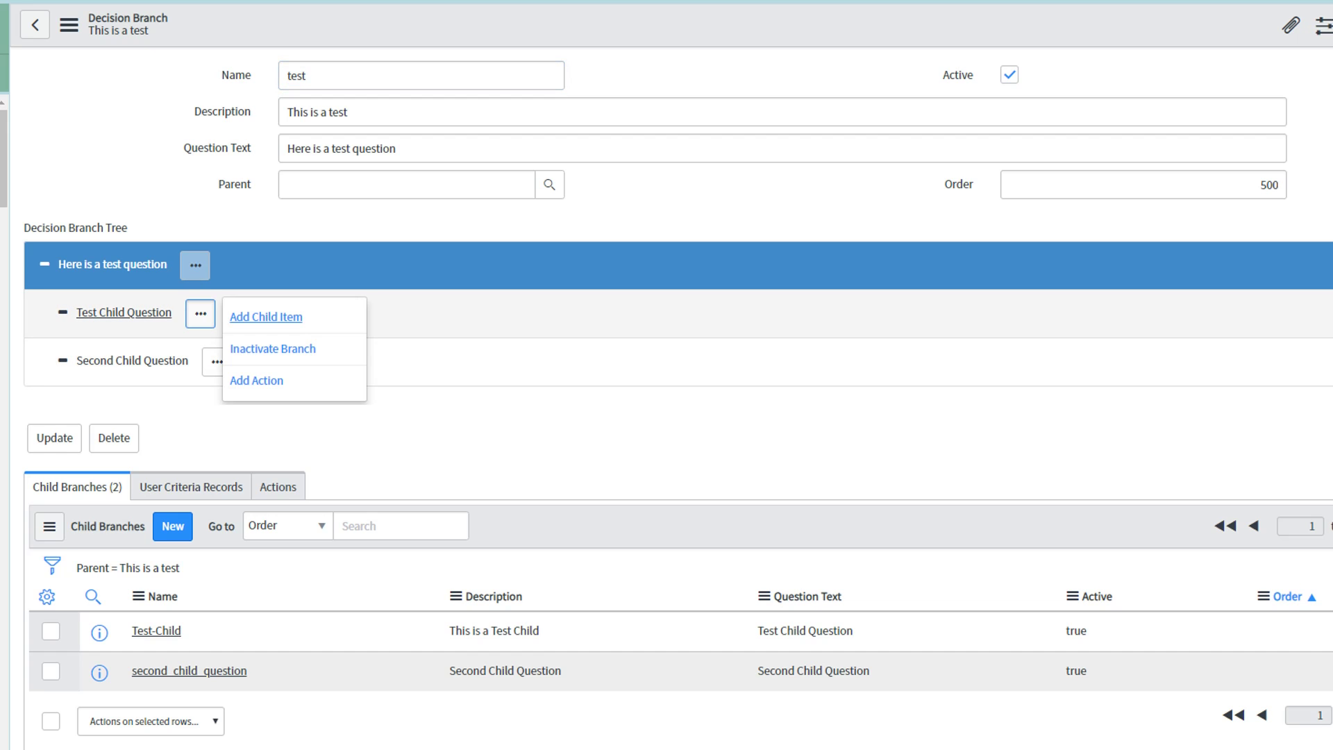
left_click(266, 316)
left_click(674, 459)
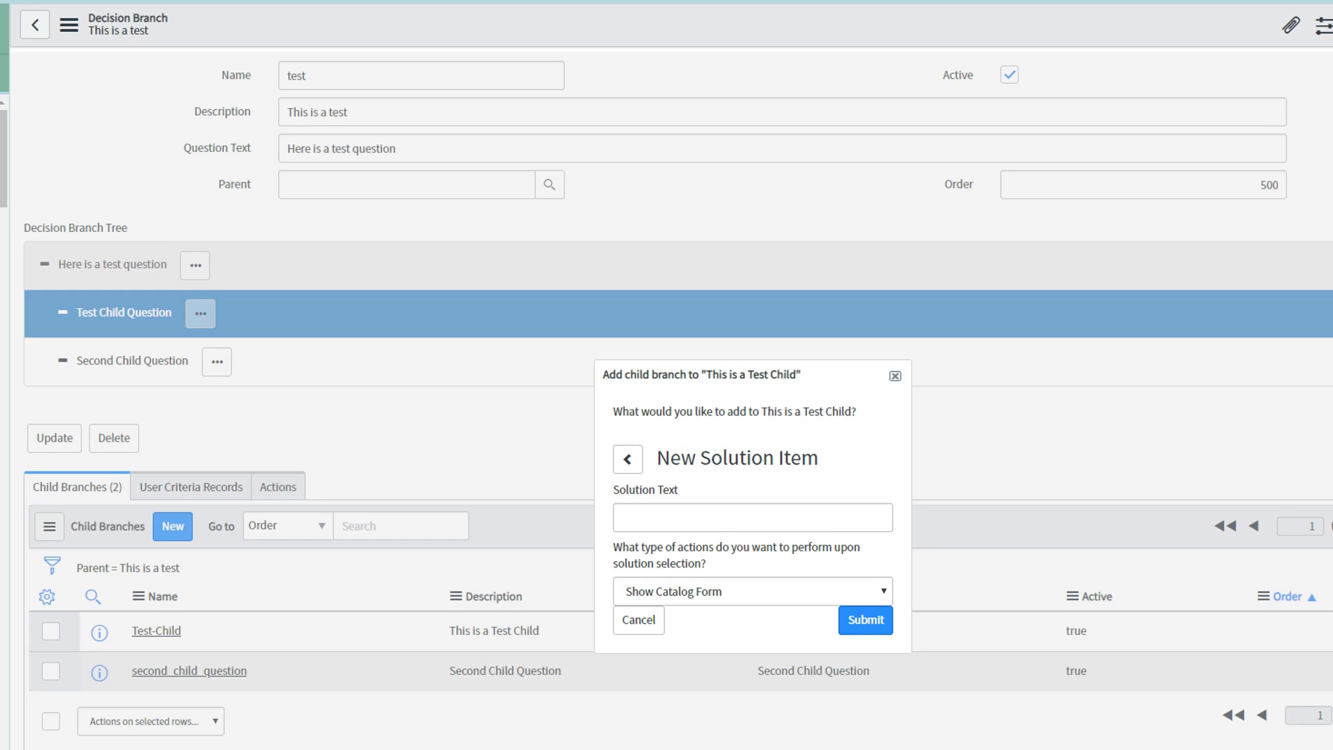
left_click(753, 518)
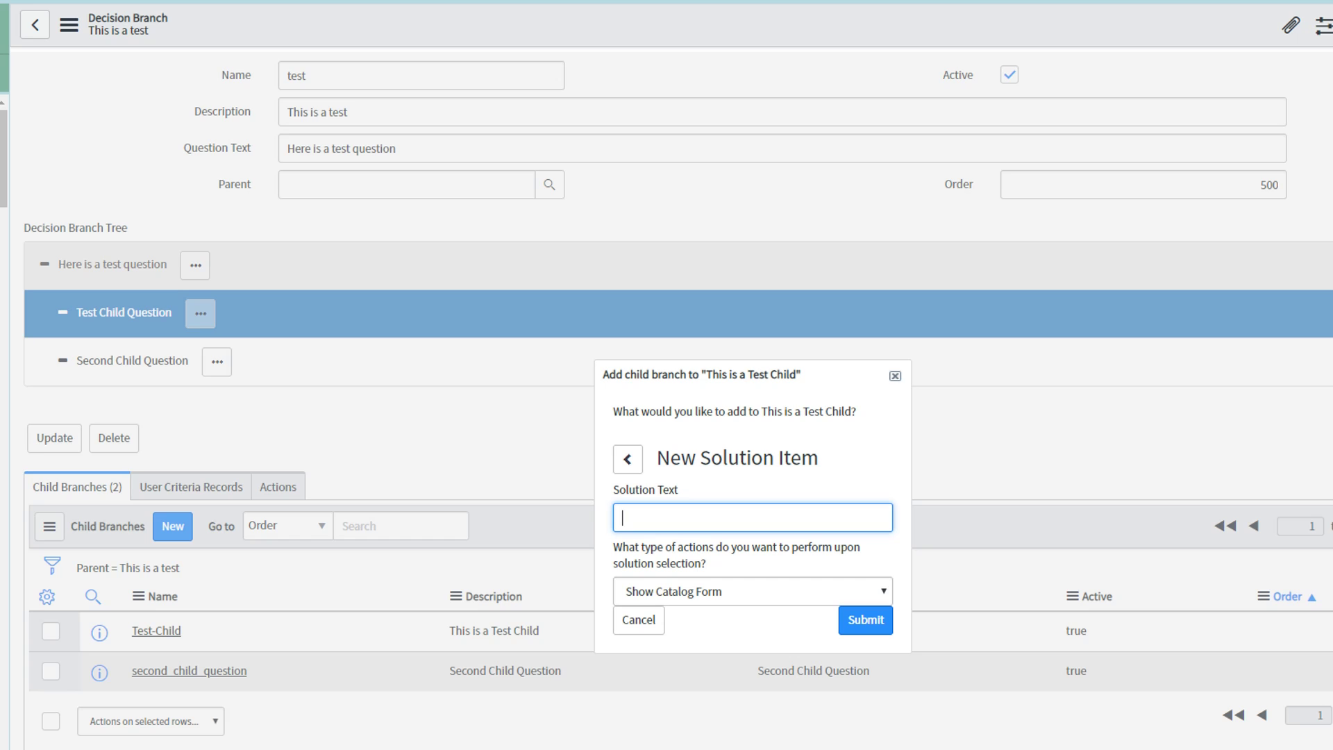
type("Here")
key("BackSpace")
key("BackSpace")
key("BackSpace")
key("BackSpace")
type("Click to see form")
left_click(866, 620)
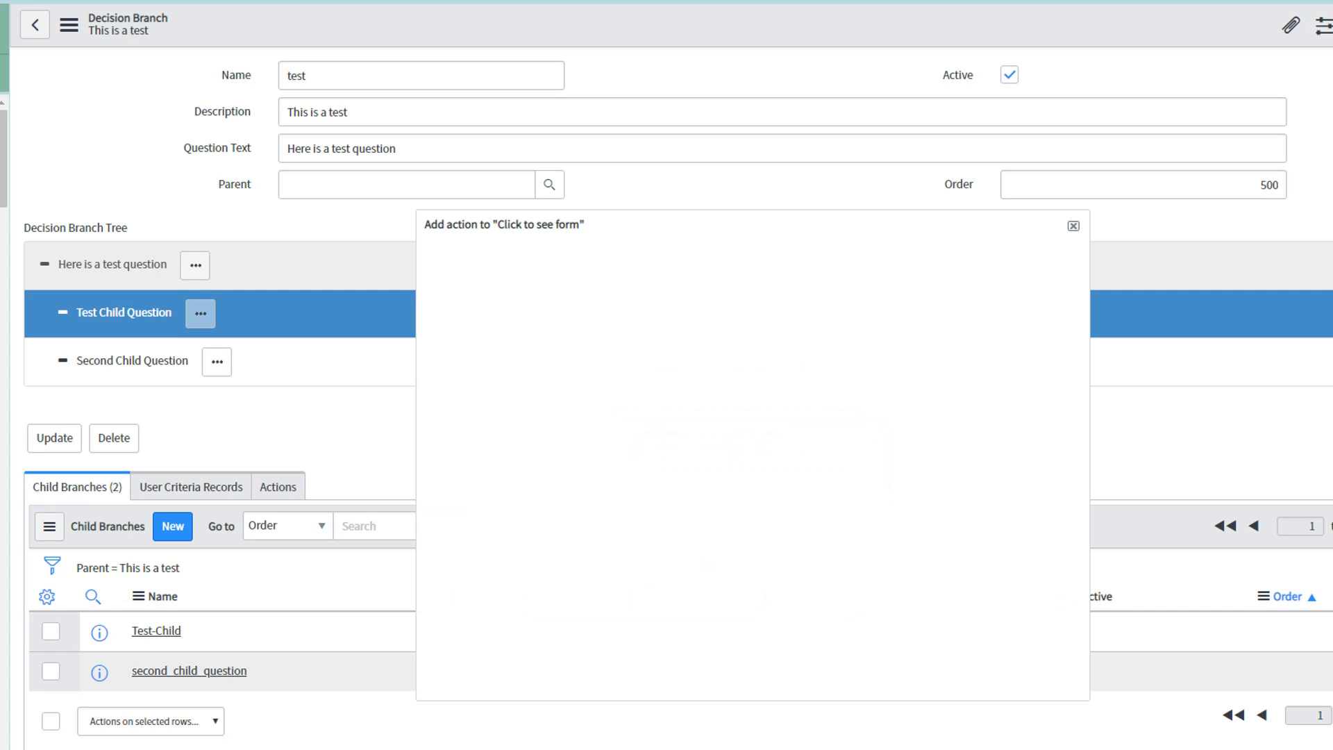
Step: Set the action's catalog item to Emergency Change and submit the action
left_click(543, 412)
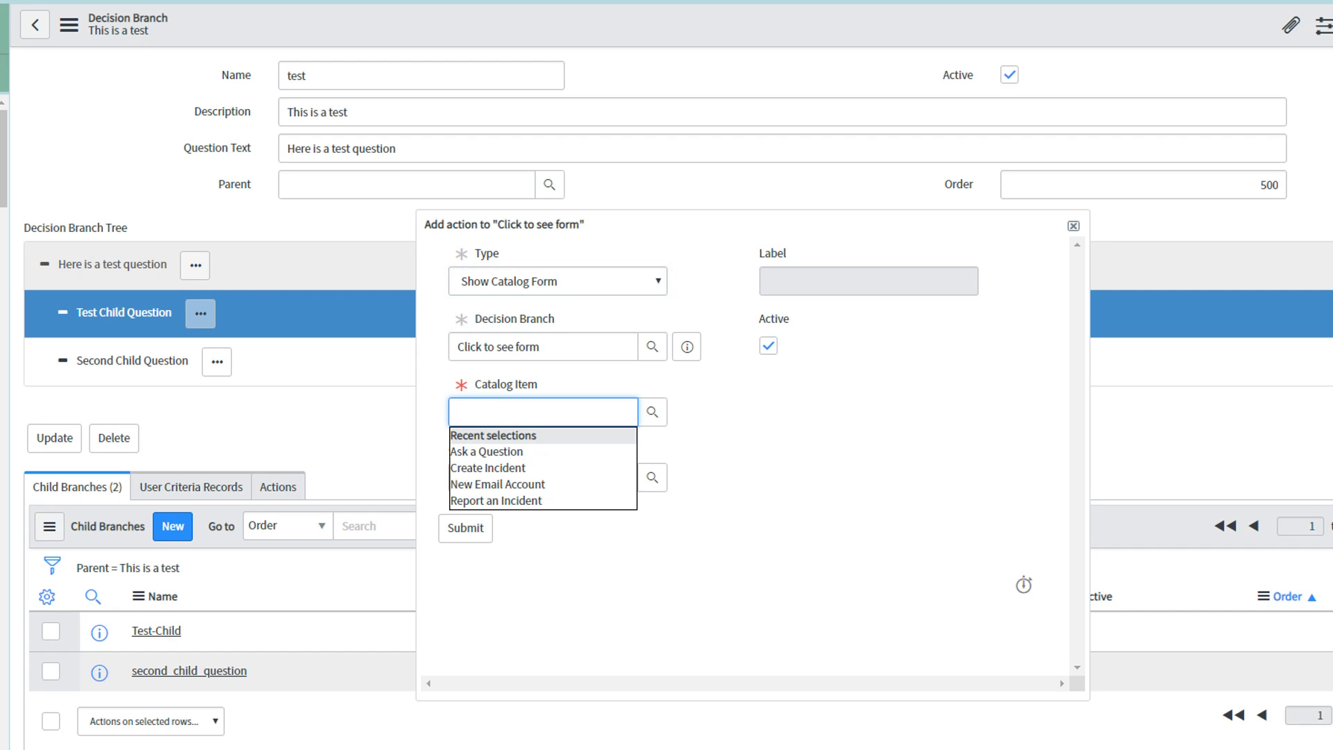
type("Em")
key("Down")
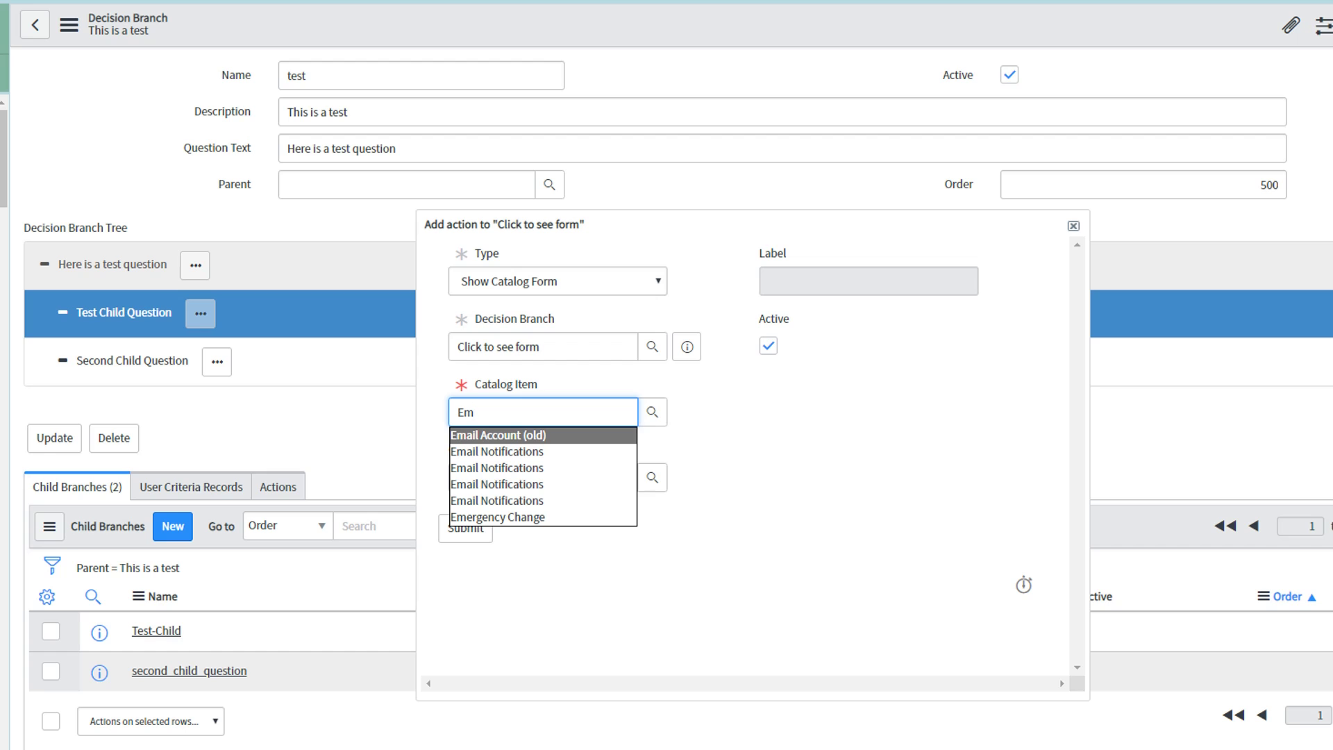
key("Down")
key("Down")
key("Down")
key("Down")
key("Down")
key("Return")
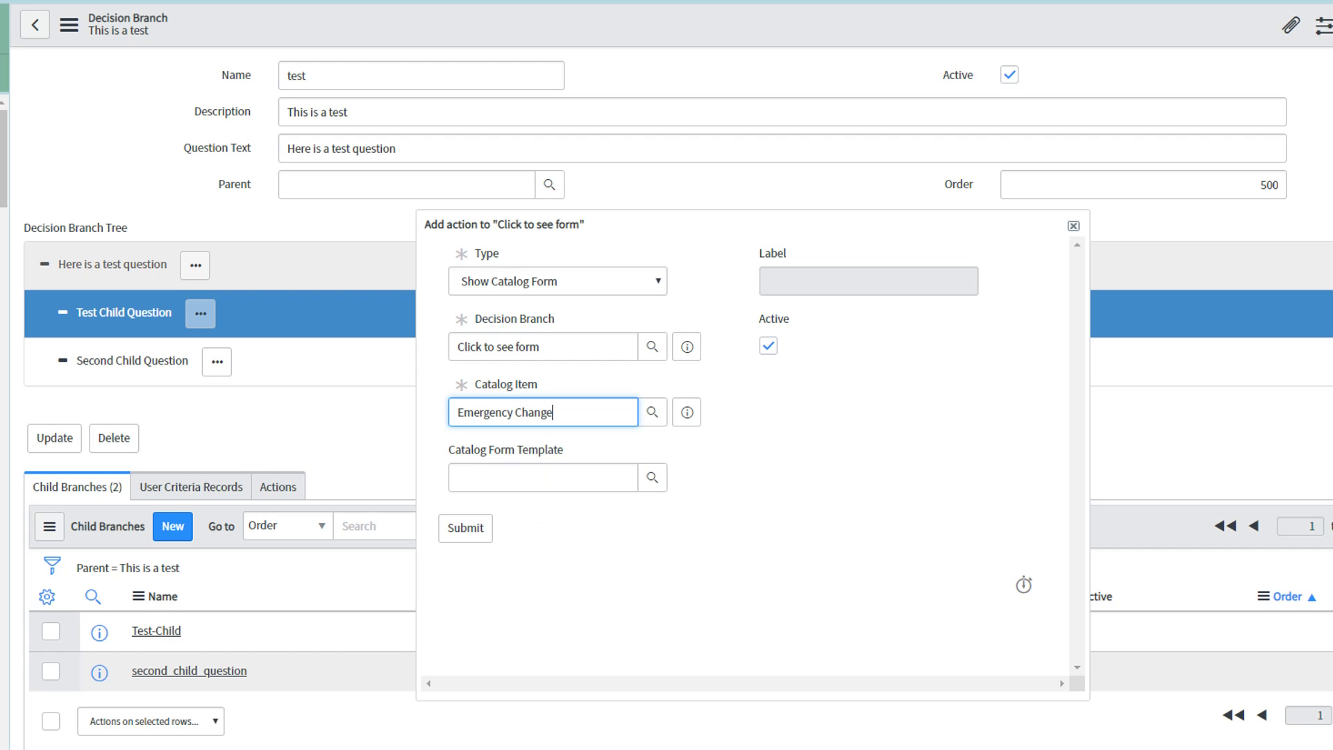
left_click(465, 528)
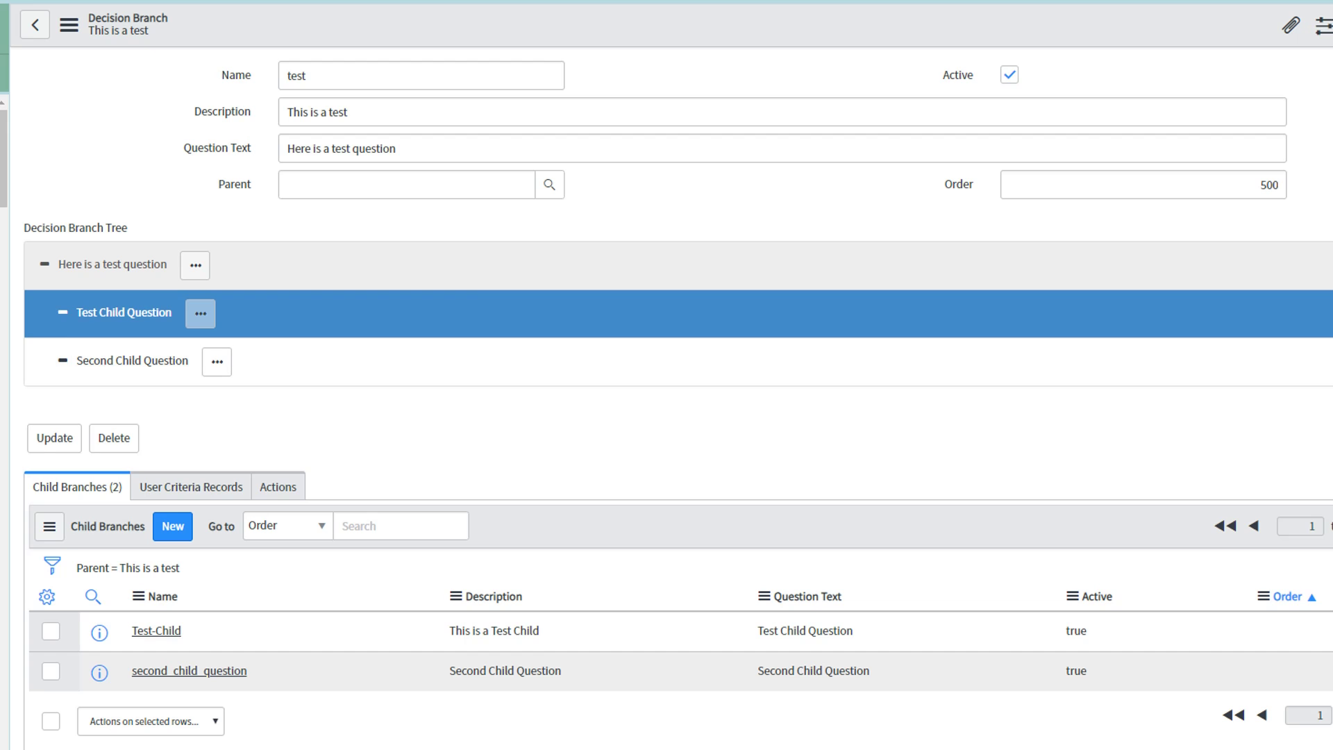
Step: View the Click to see form branch's actions, then return to Here is a test question and expand Test Child Question
left_click(124, 312)
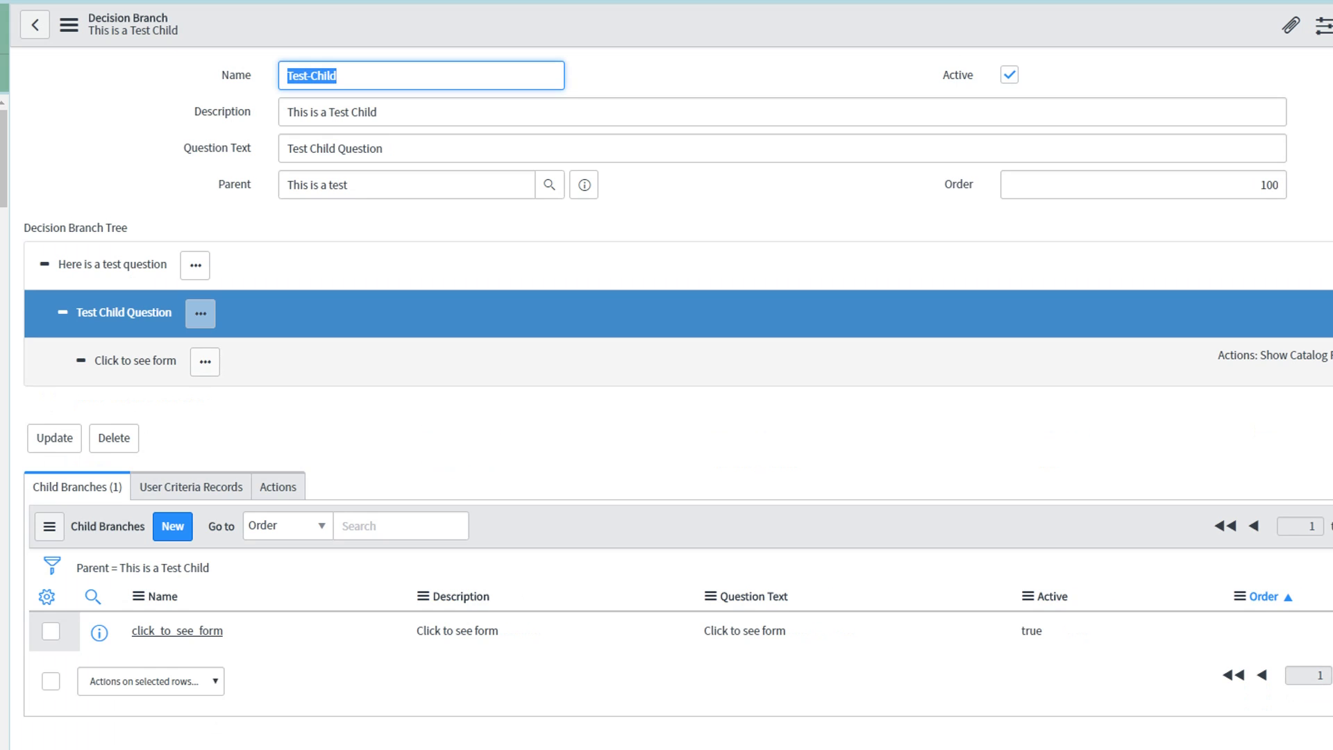
left_click(177, 630)
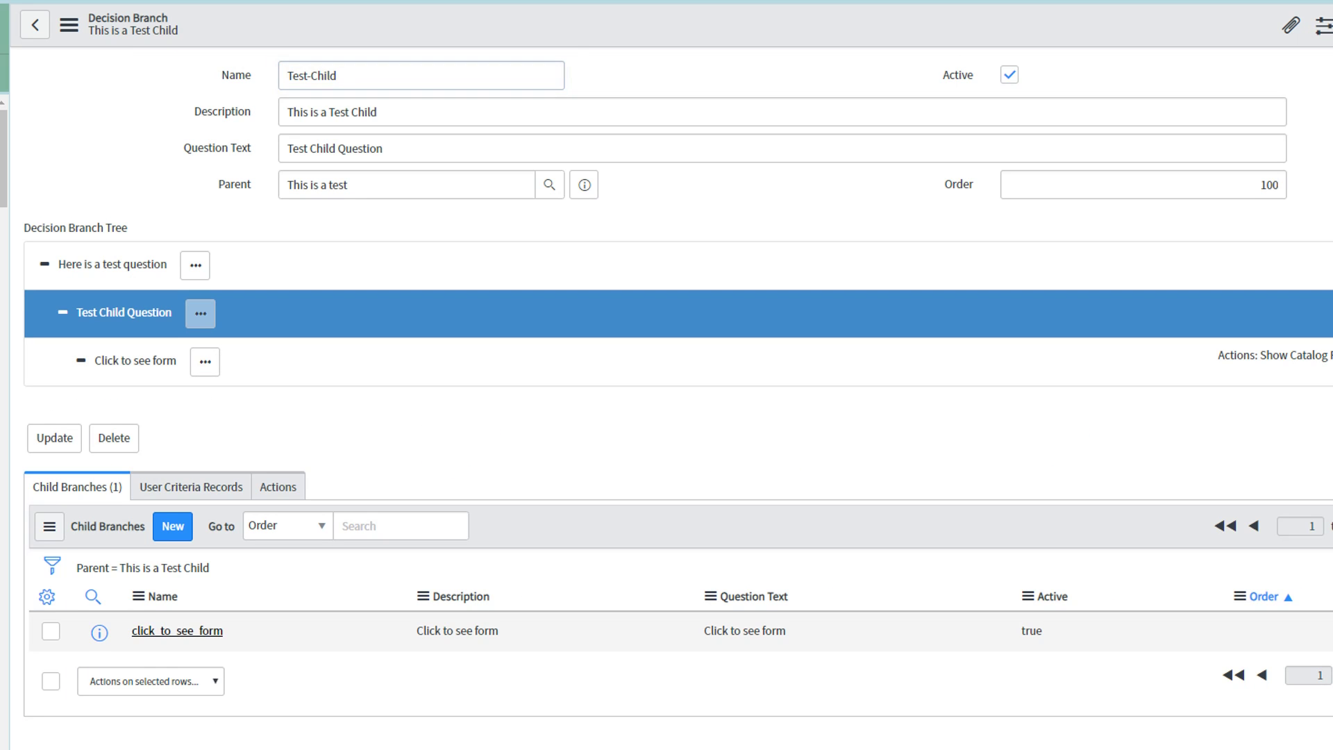
left_click(270, 486)
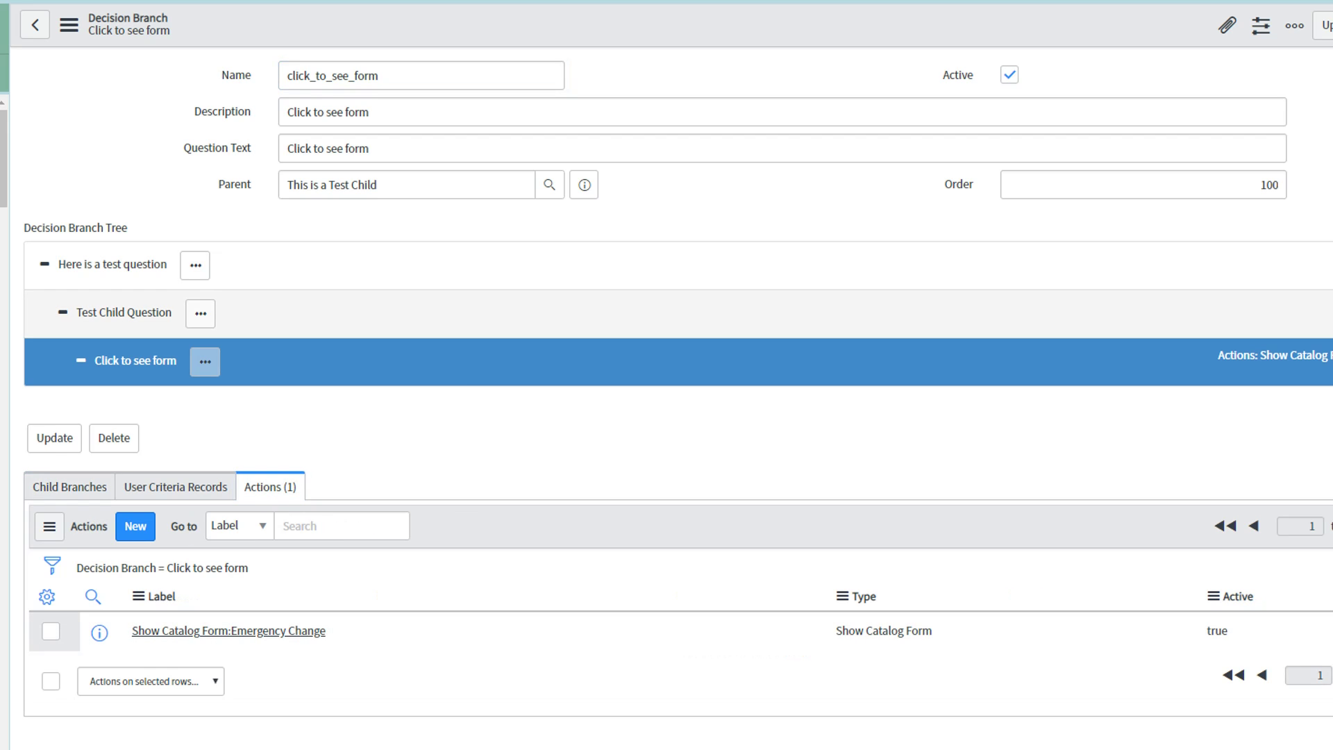
left_click(112, 265)
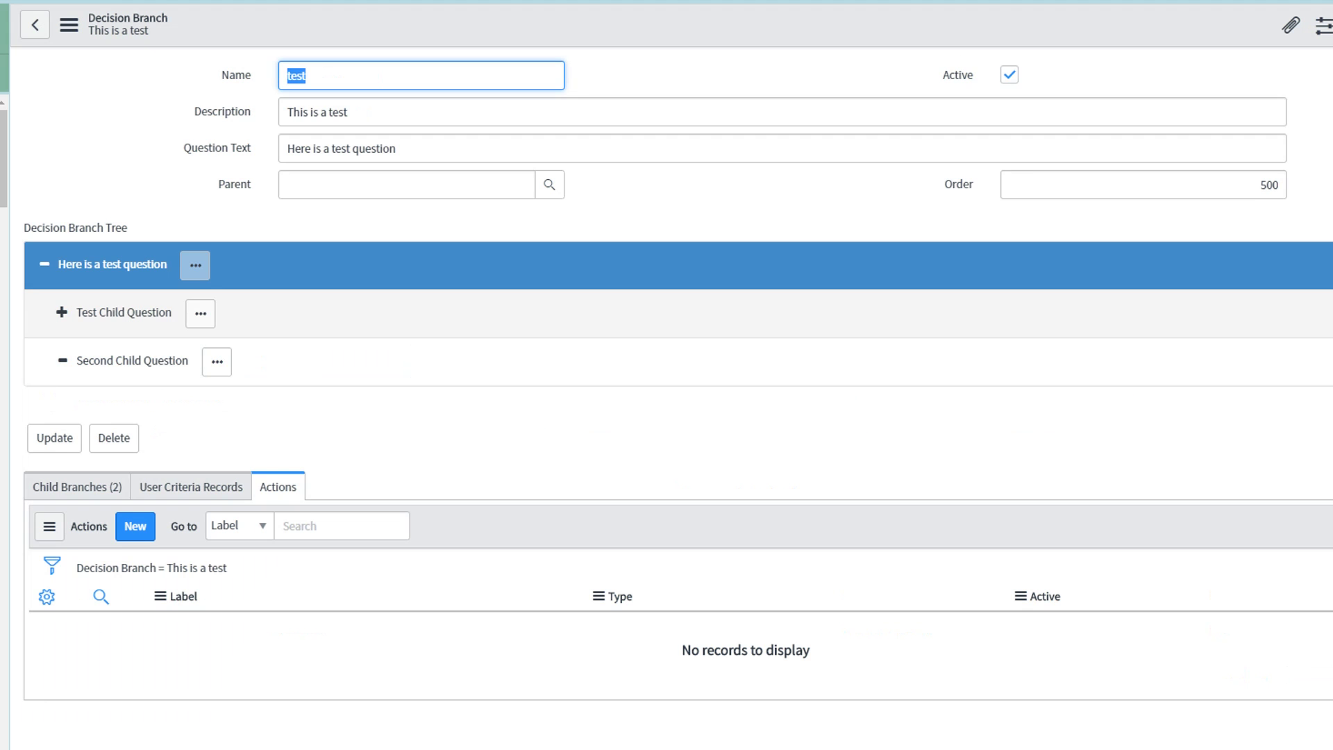
left_click(62, 312)
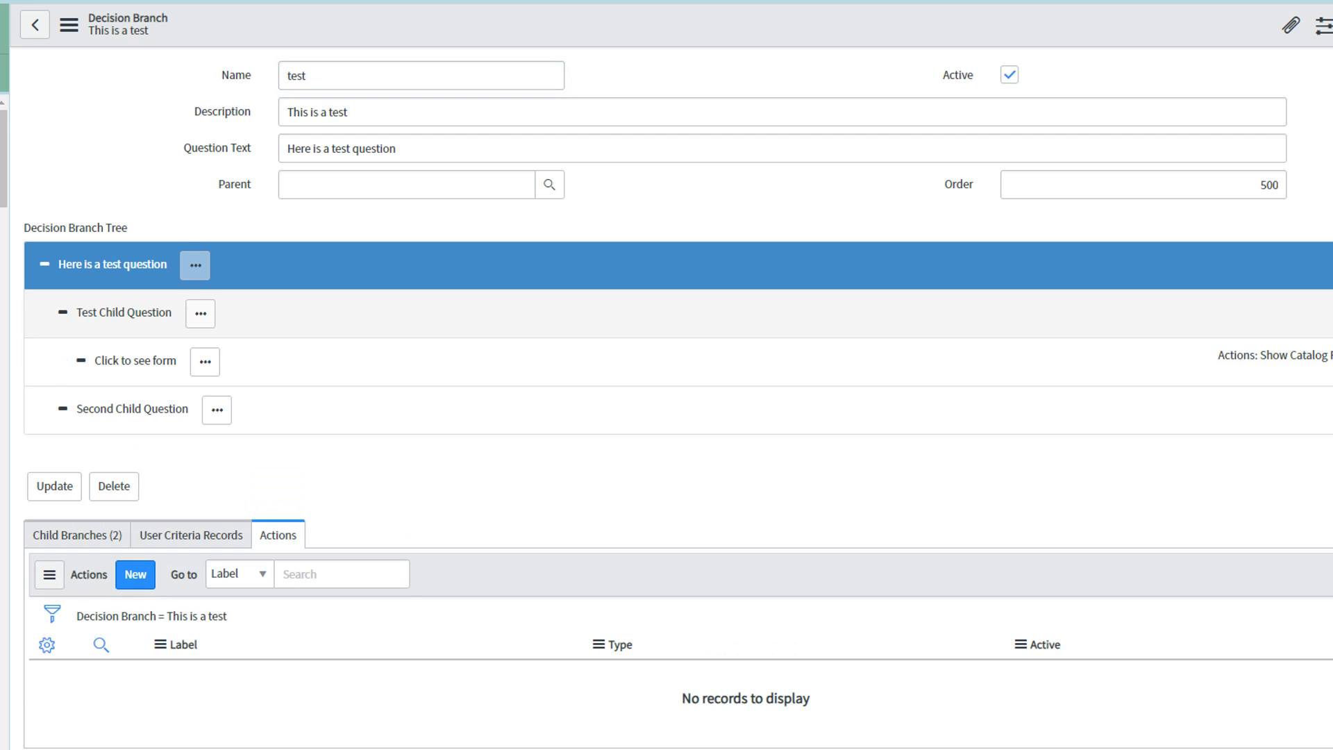
Step: Add a new solution "Click here to see Knowledge Article" under Second Child Question with the Show Knowledge Article action type
left_click(217, 409)
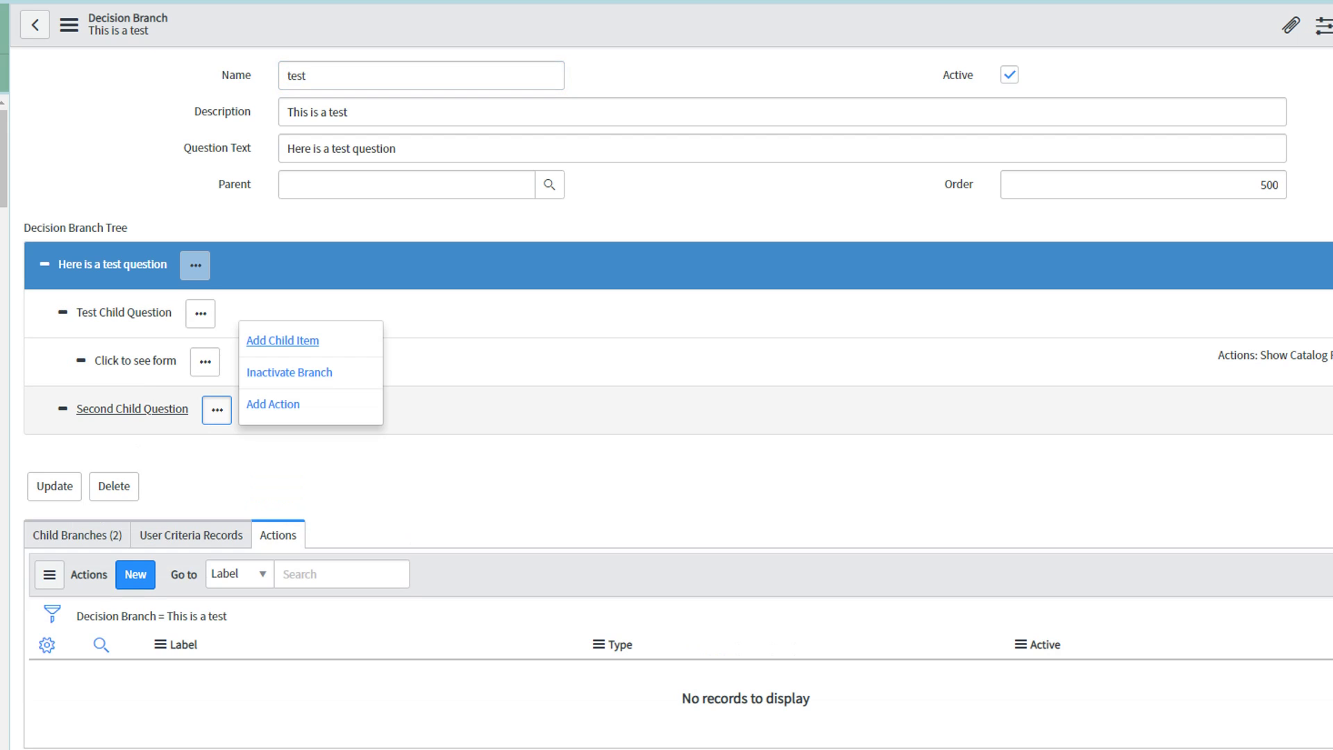
left_click(283, 340)
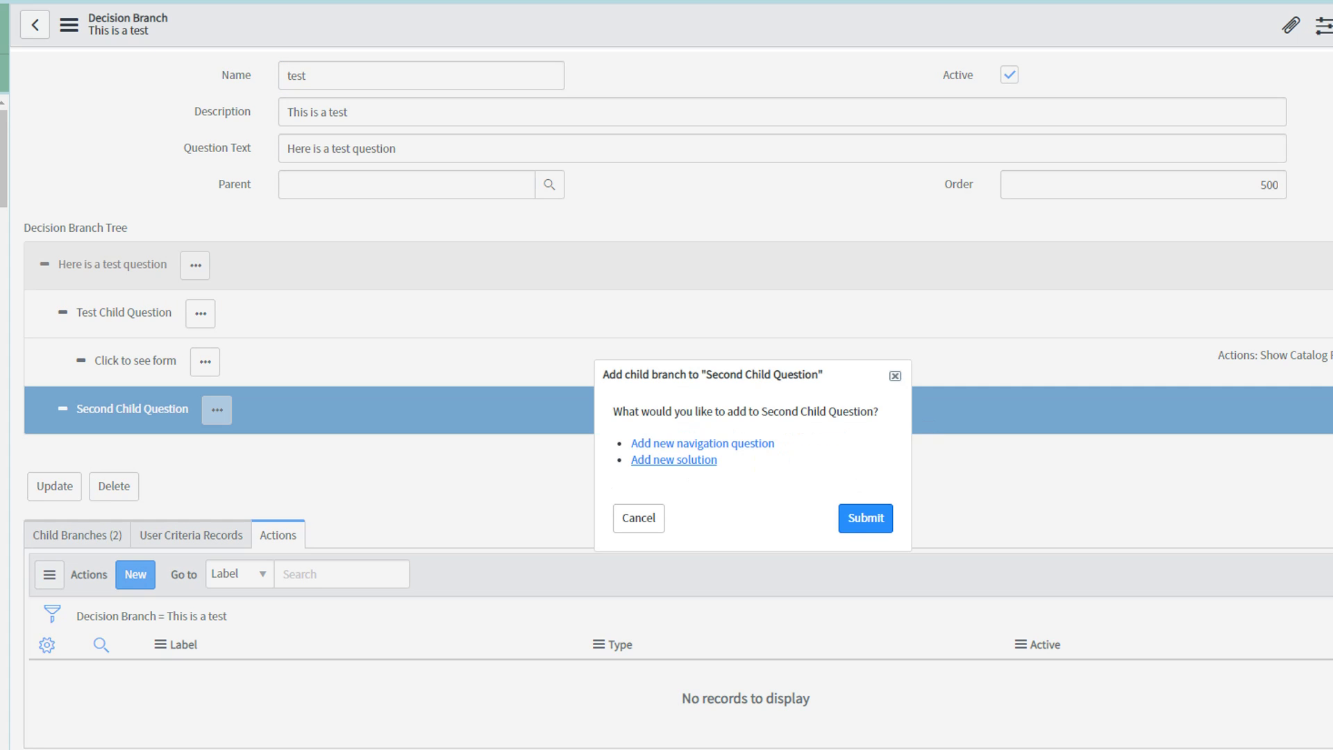
left_click(674, 460)
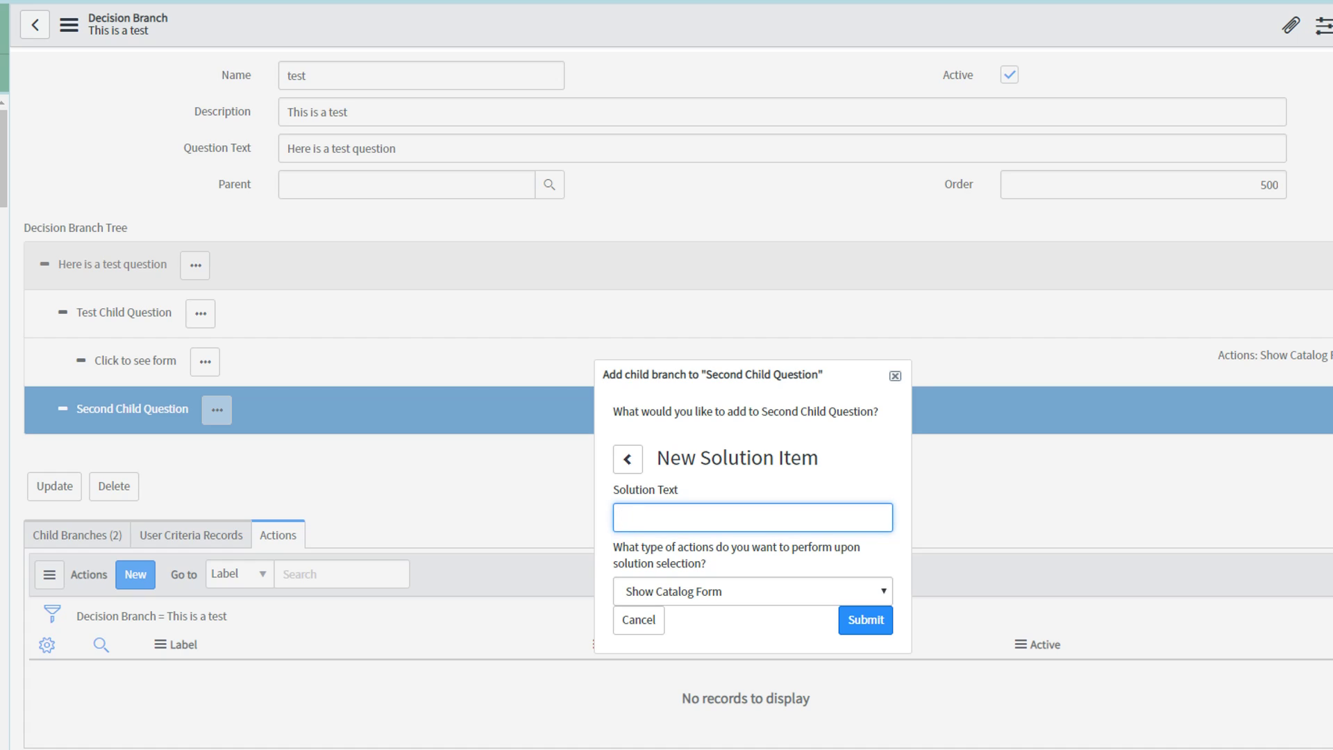
type("Show knowledge artic")
key("ctrl+a")
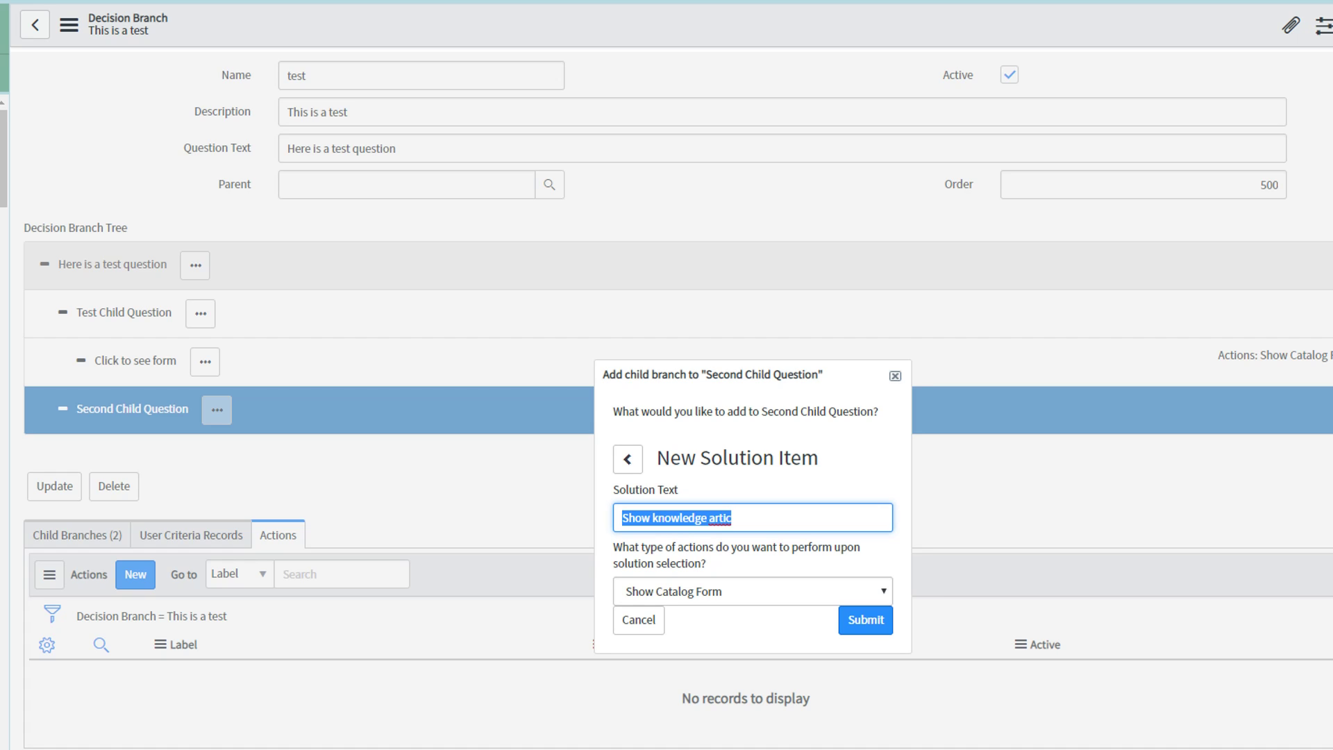
type("click here to se")
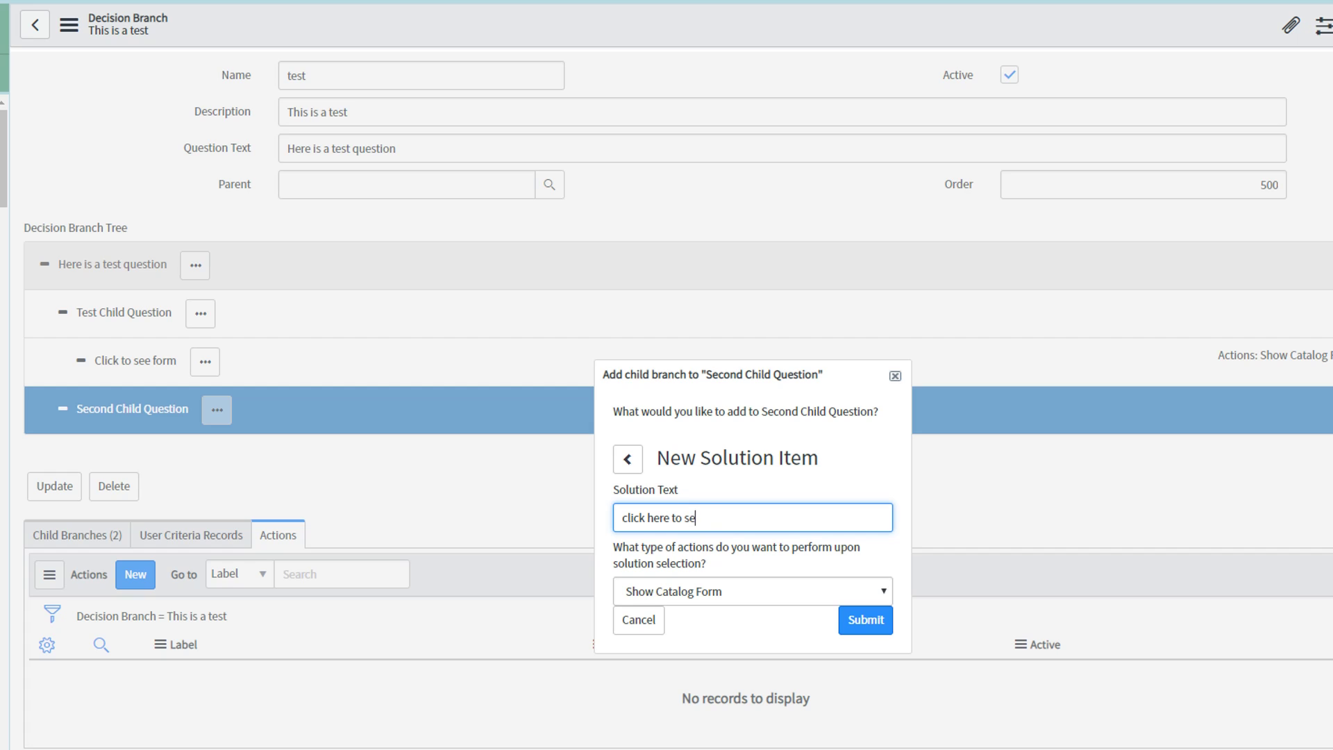
type("e Knowledge Article")
key("Home")
key("Delete")
type("C")
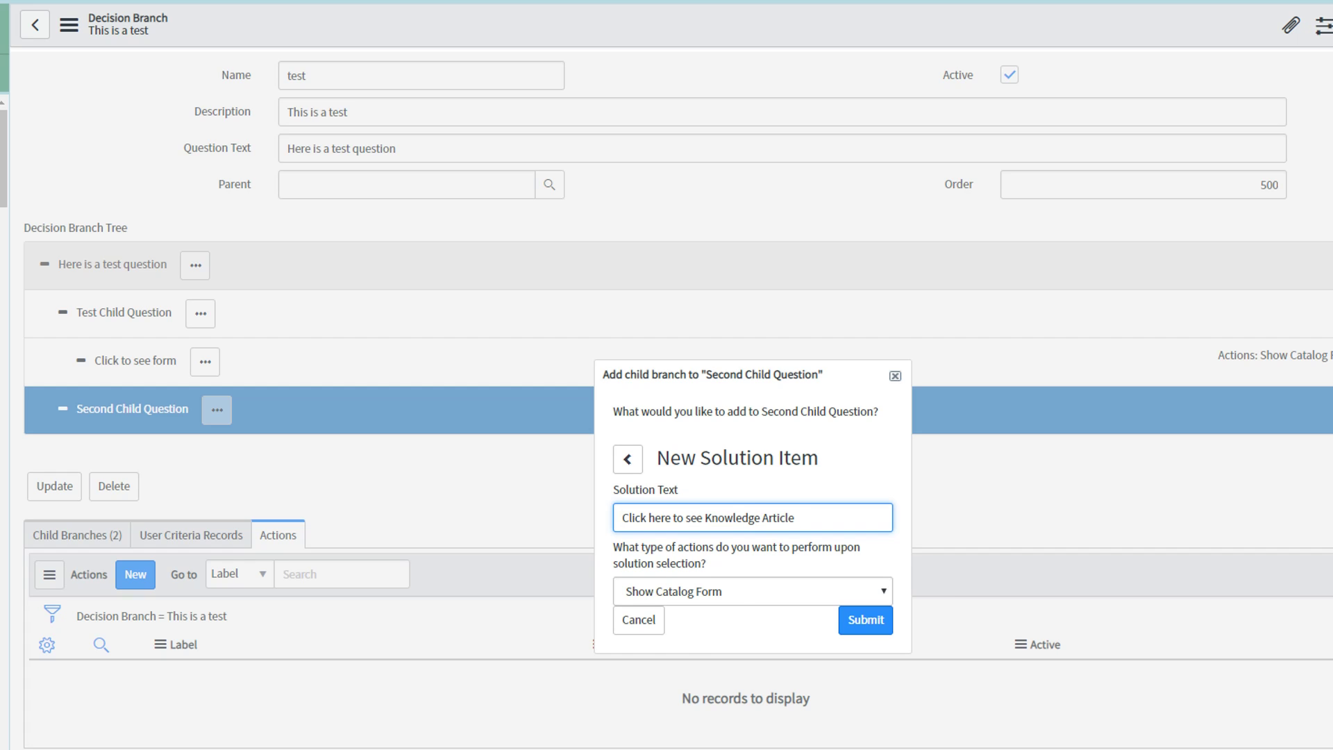
left_click(753, 591)
left_click(695, 631)
left_click(866, 620)
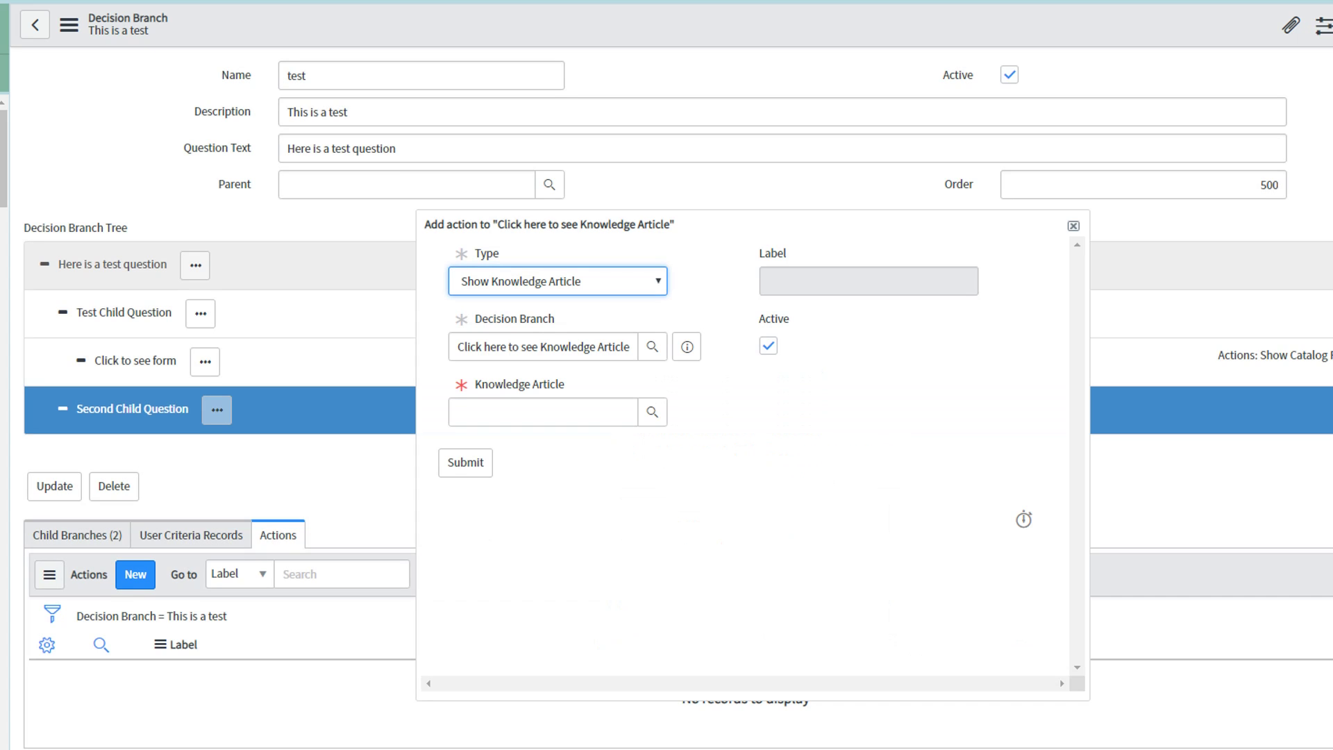
Step: Set the action's knowledge article to Getting Around in Windows, submit it, and save the decision branch
left_click(652, 413)
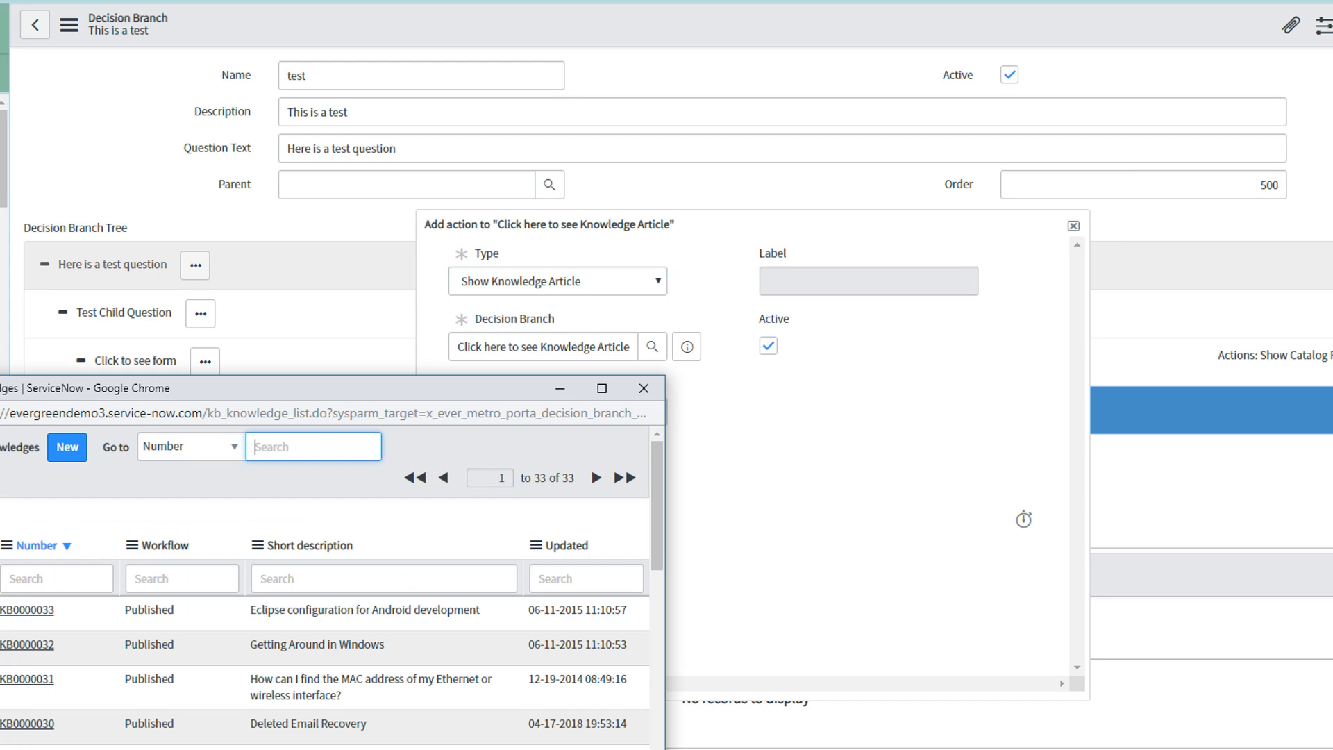
left_click(27, 609)
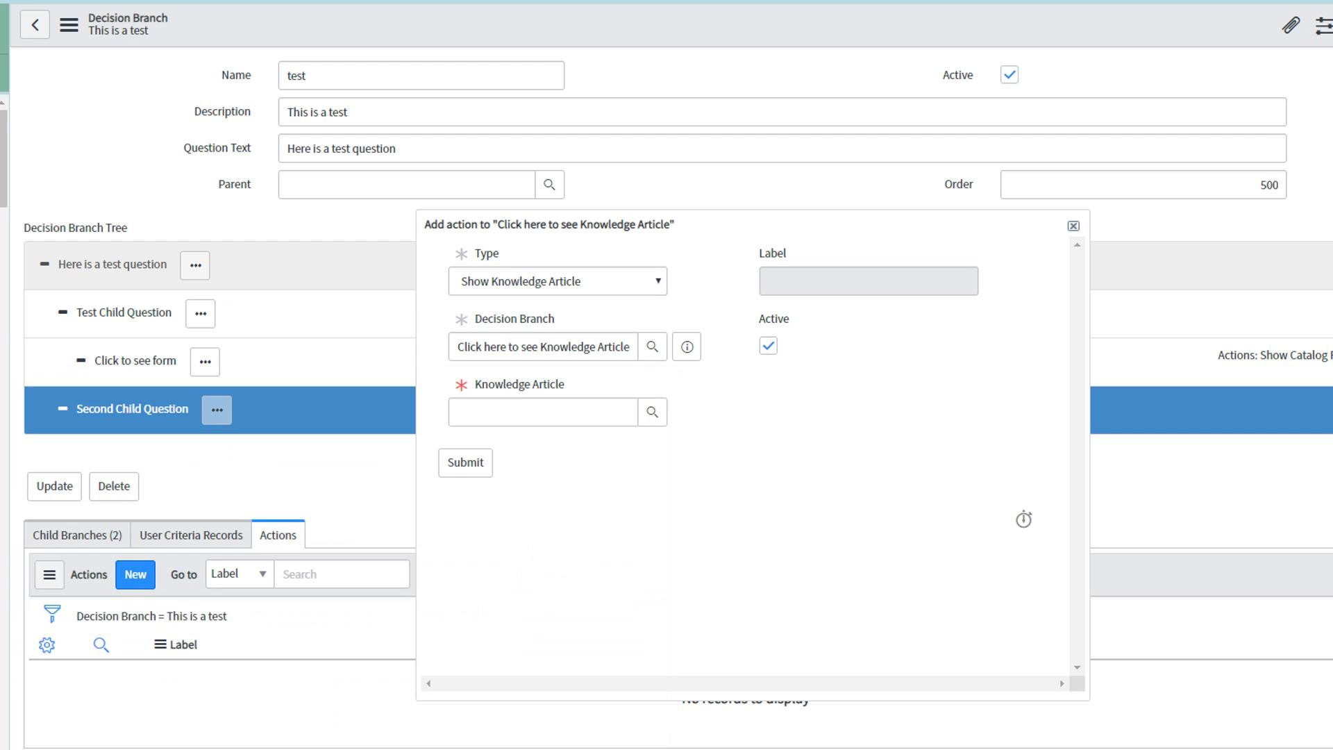
left_click(464, 462)
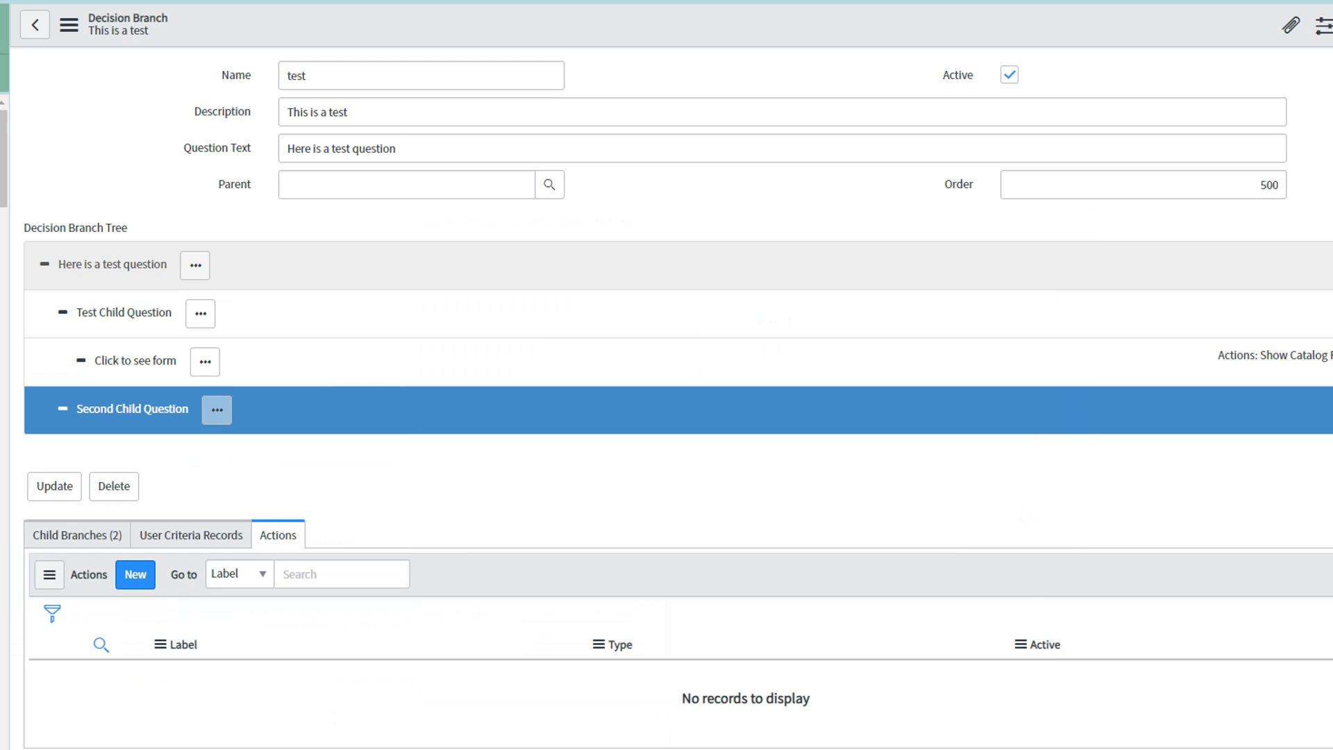
right_click(421, 23)
left_click(449, 31)
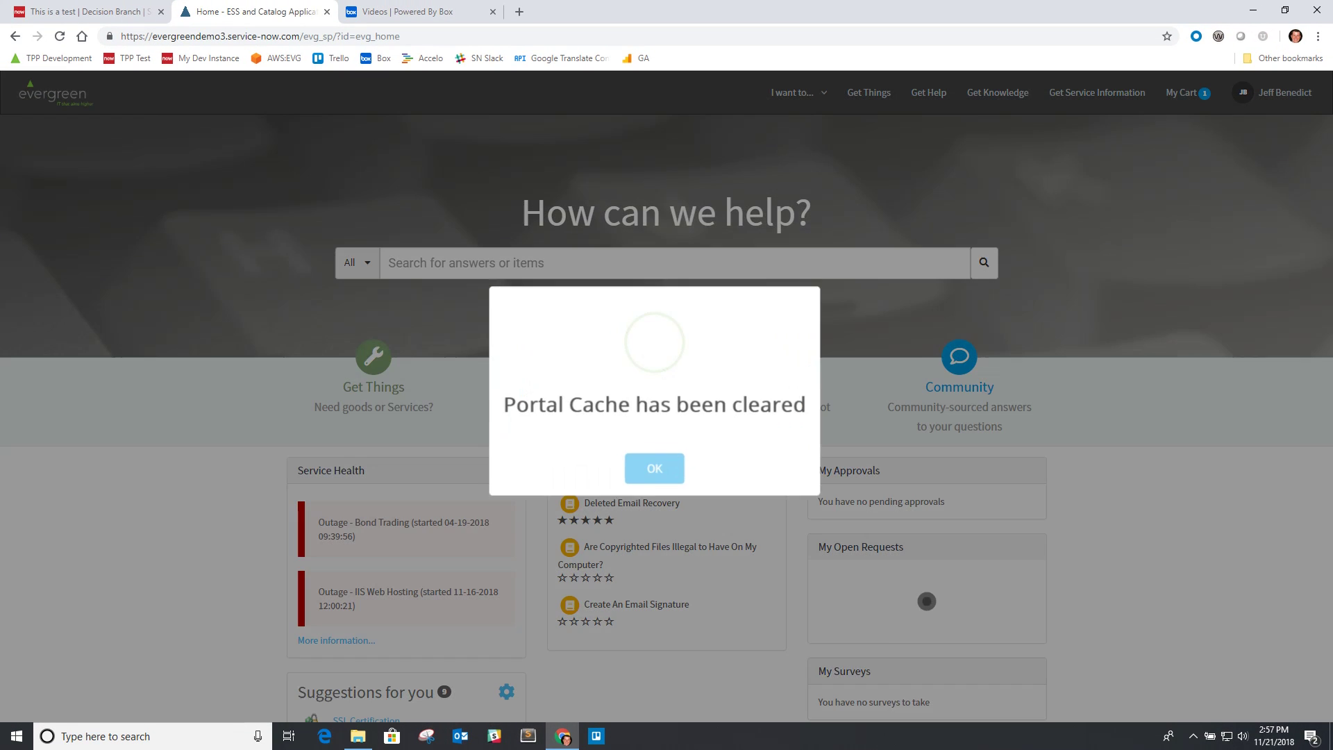
Step: On the portal with cleared cache, follow Get Help through Here is a test question and Test Child Question to Click to see form
left_click(655, 467)
left_click(757, 436)
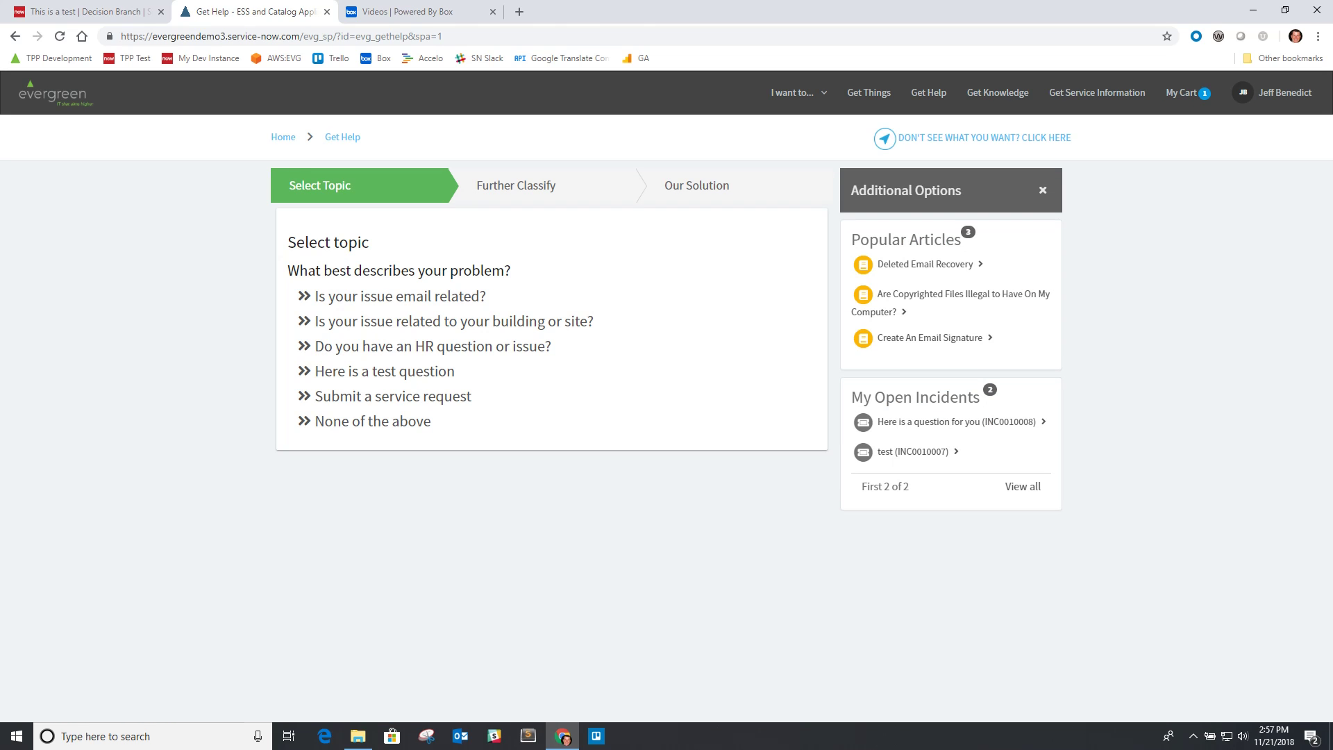
left_click(384, 372)
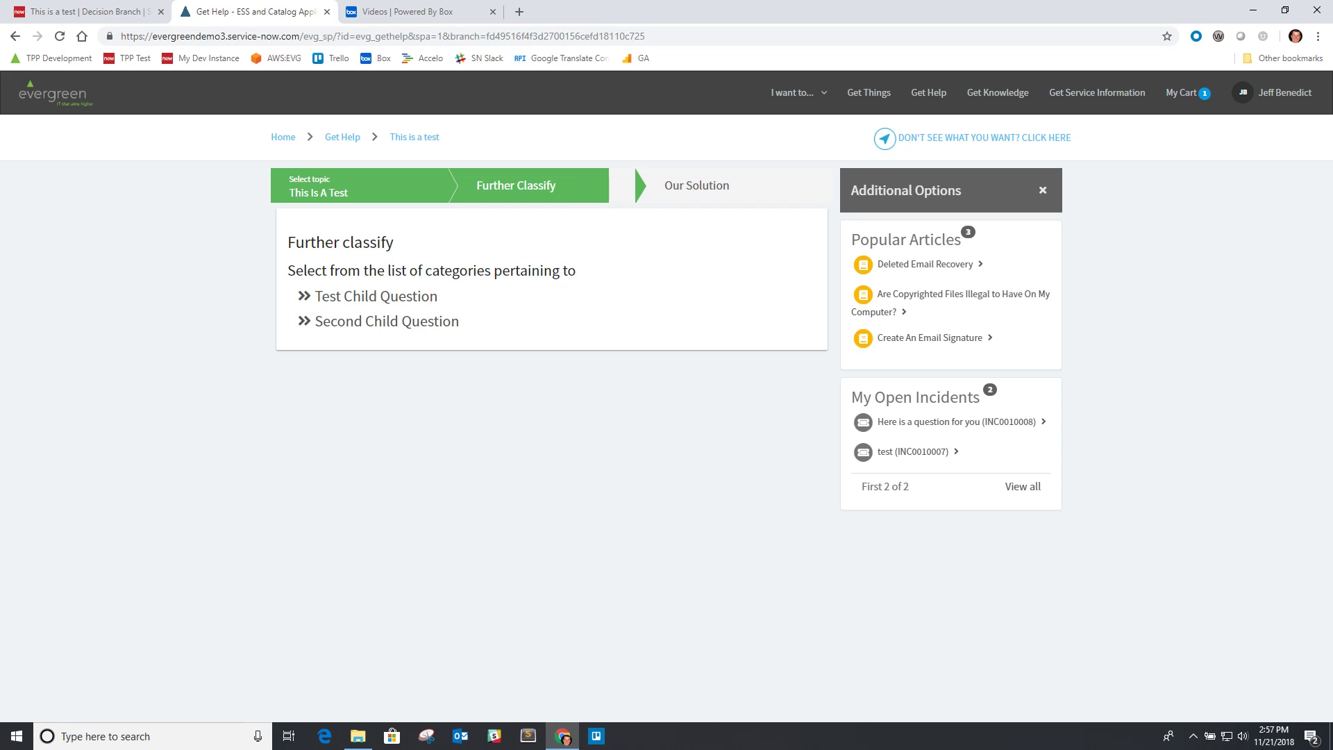
left_click(375, 297)
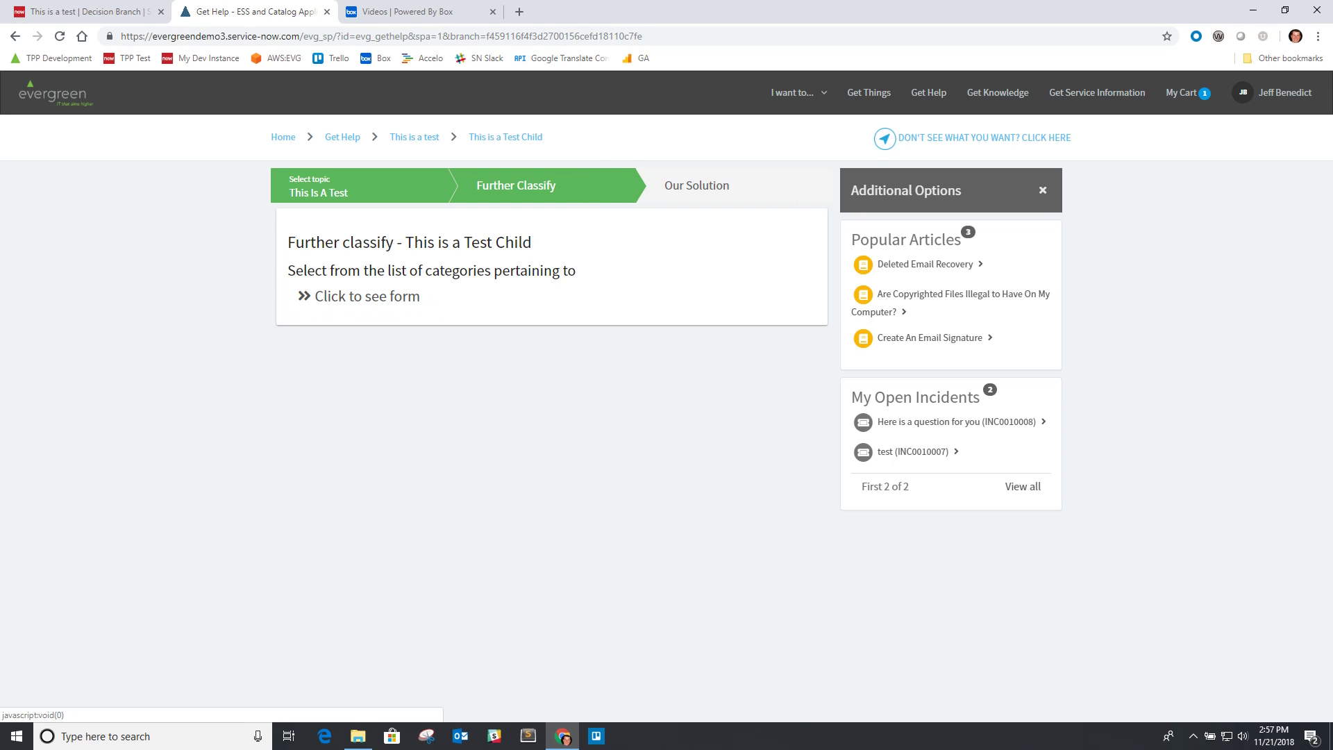
left_click(376, 297)
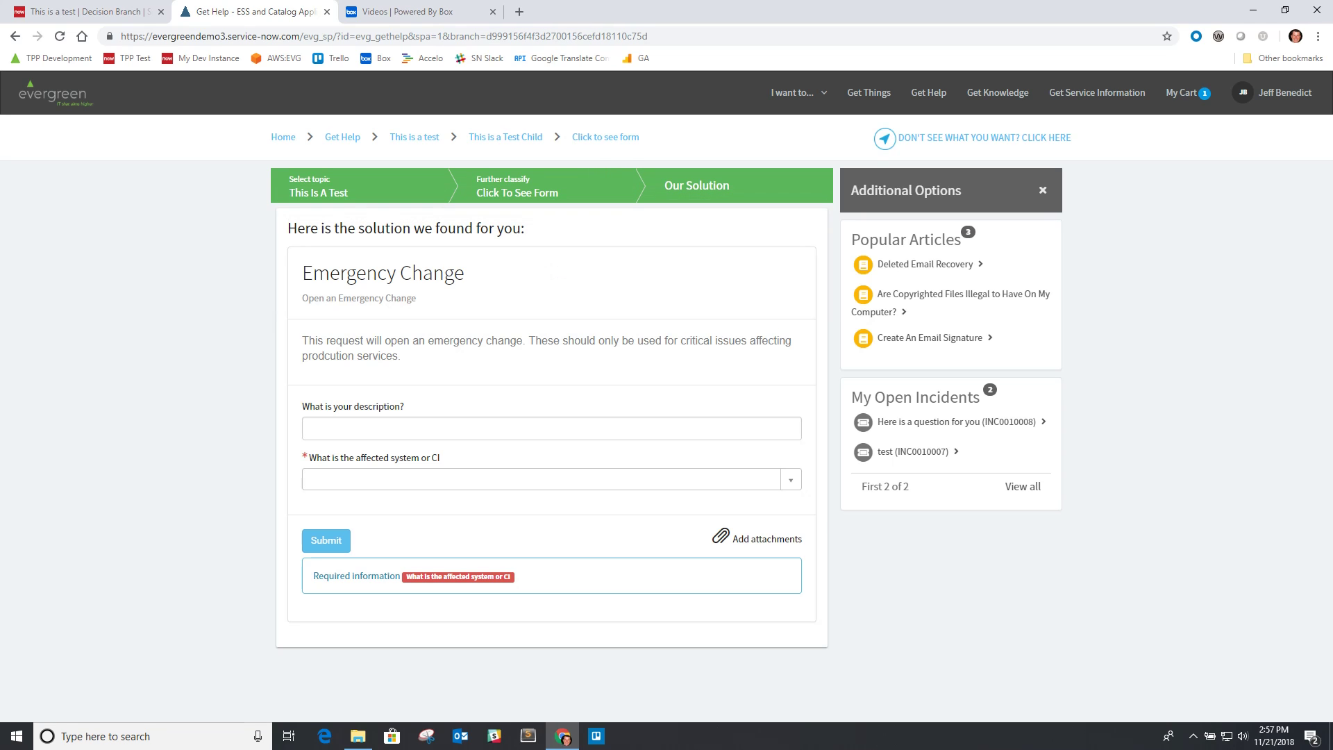
Step: Return to the This is a test level and follow Second Child Question to Click here to see Knowledge Article
left_click(414, 138)
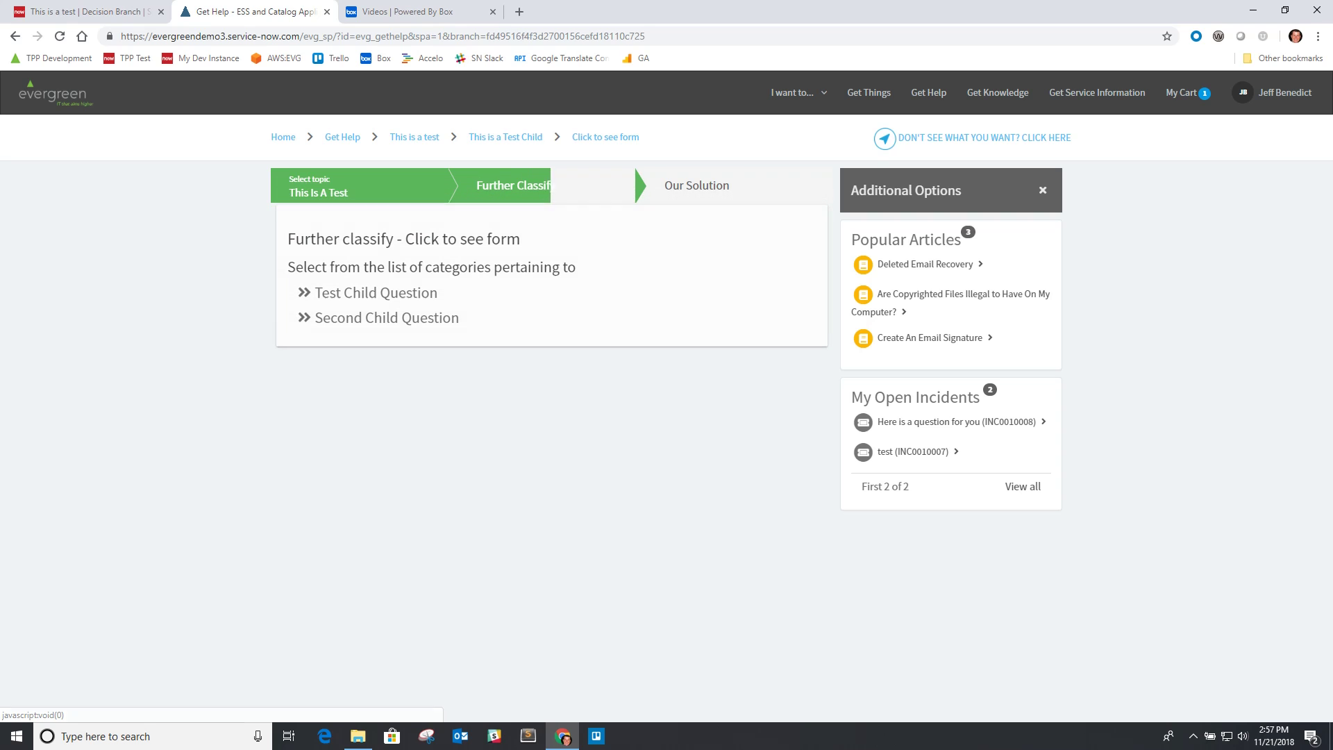
left_click(386, 319)
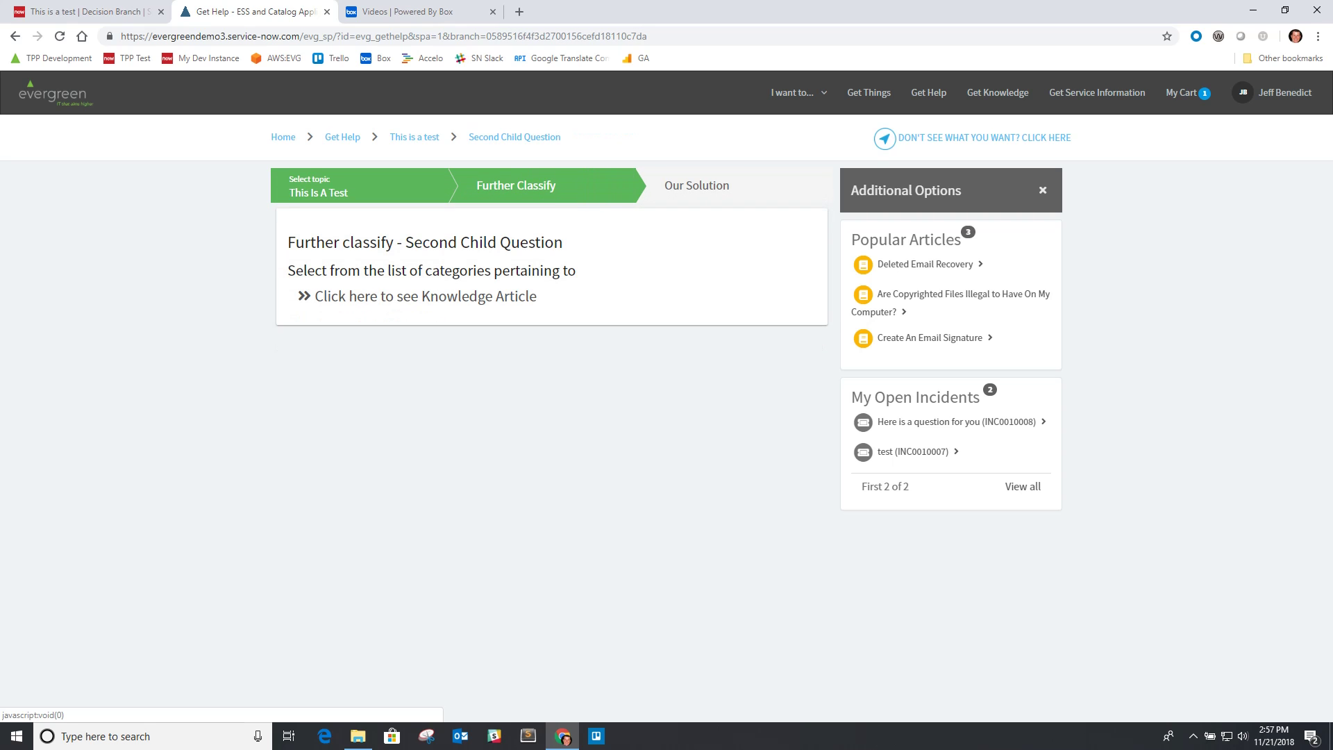
left_click(425, 296)
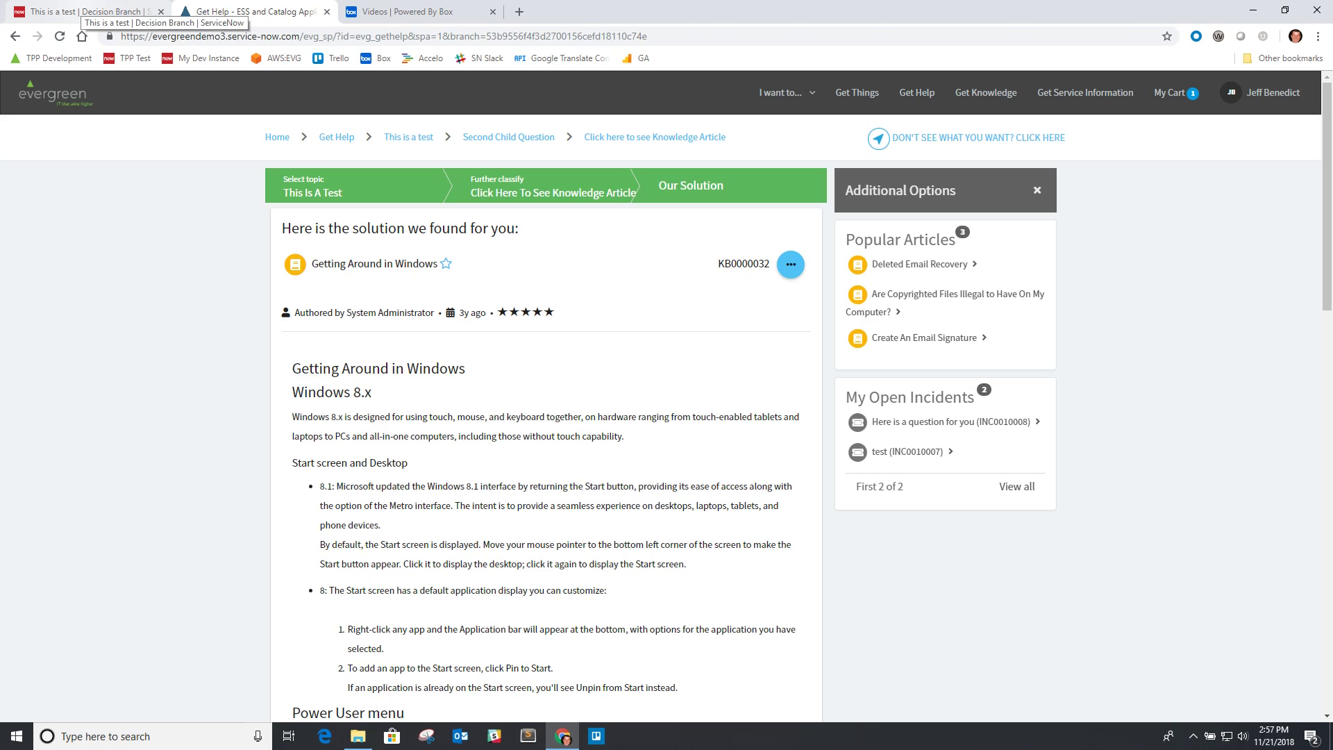
Step: Back in the decision branch record, add a Show Expert to Chat action with the Service Desk expert to Test Child Question
left_click(83, 11)
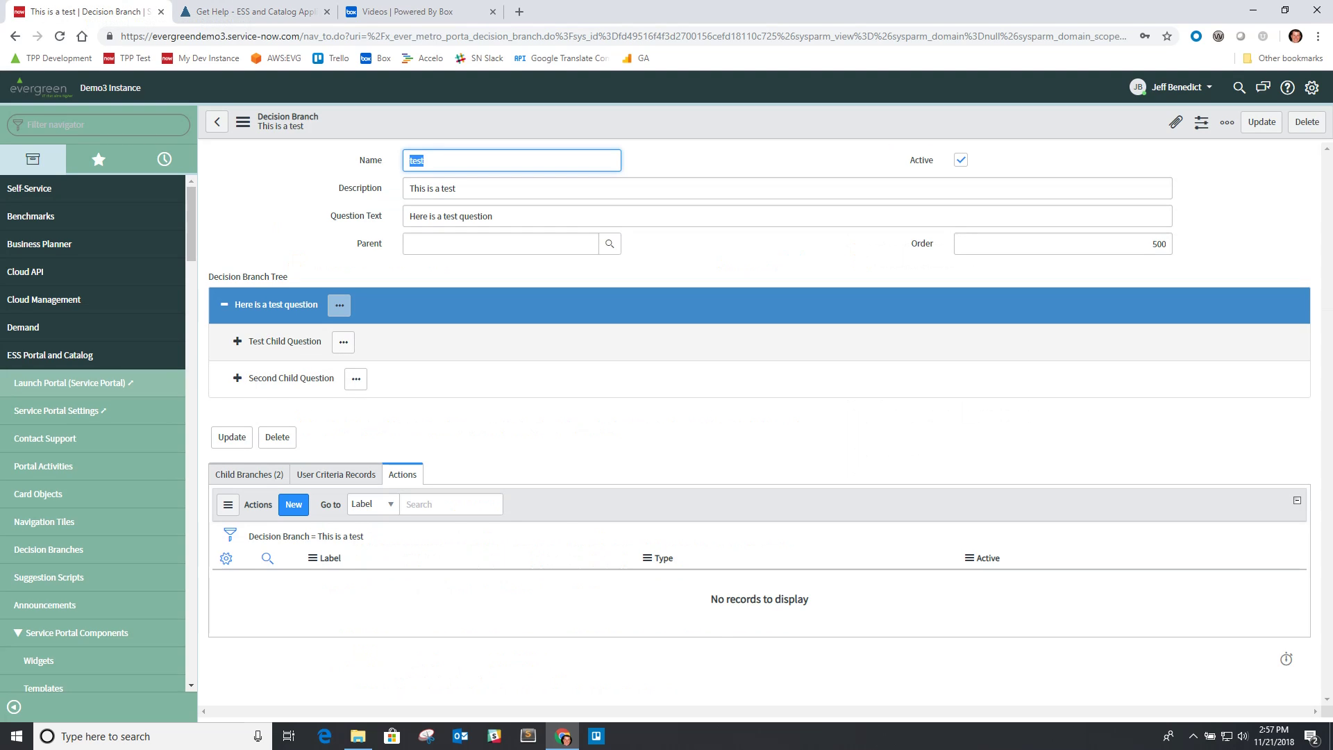
left_click(238, 342)
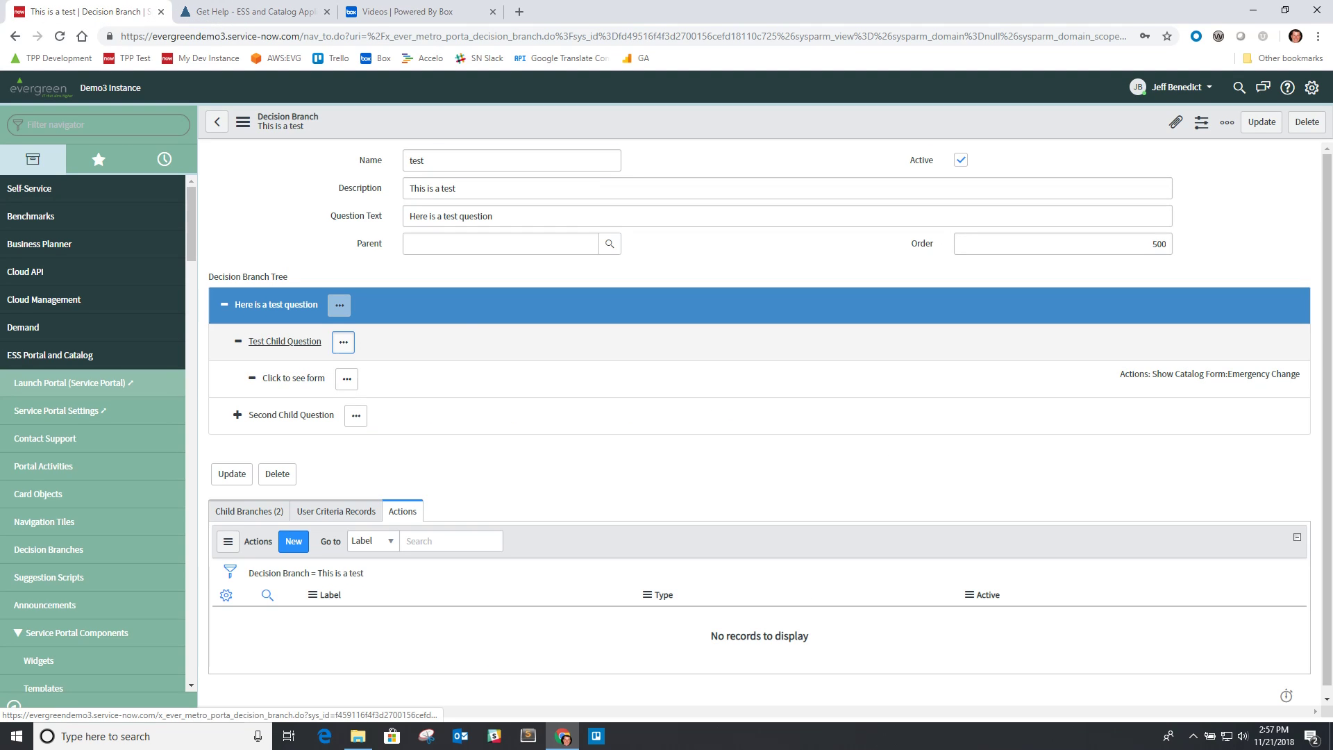
left_click(343, 342)
left_click(386, 393)
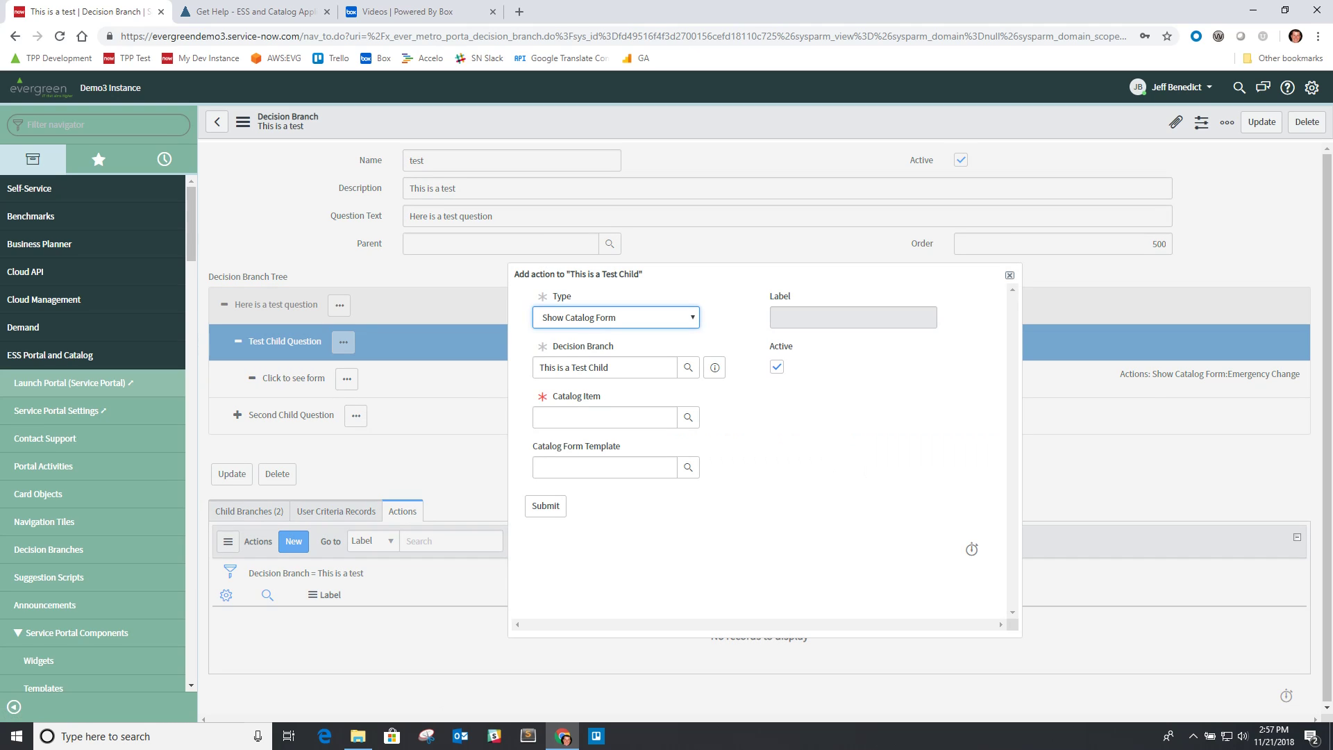
left_click(616, 318)
key("Down")
key("Down")
key("Down")
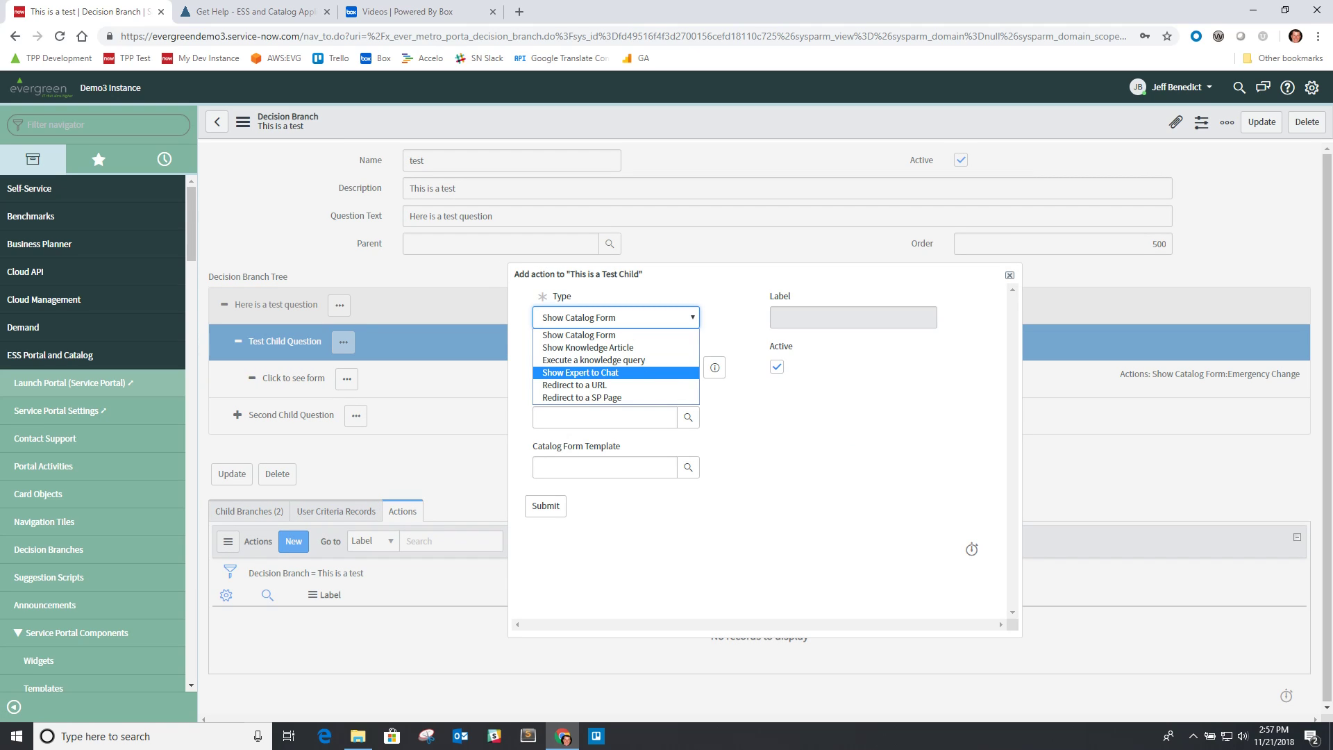
key("Return")
left_click(687, 417)
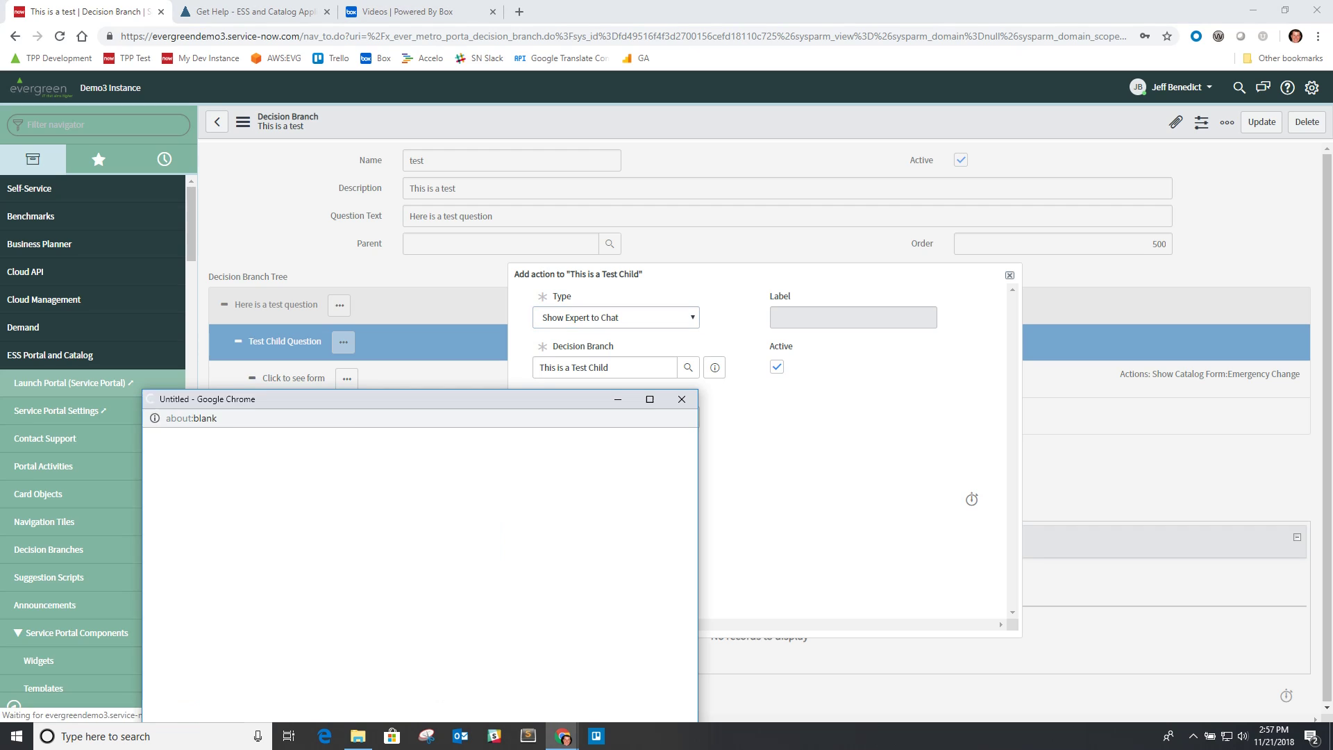
left_click(214, 573)
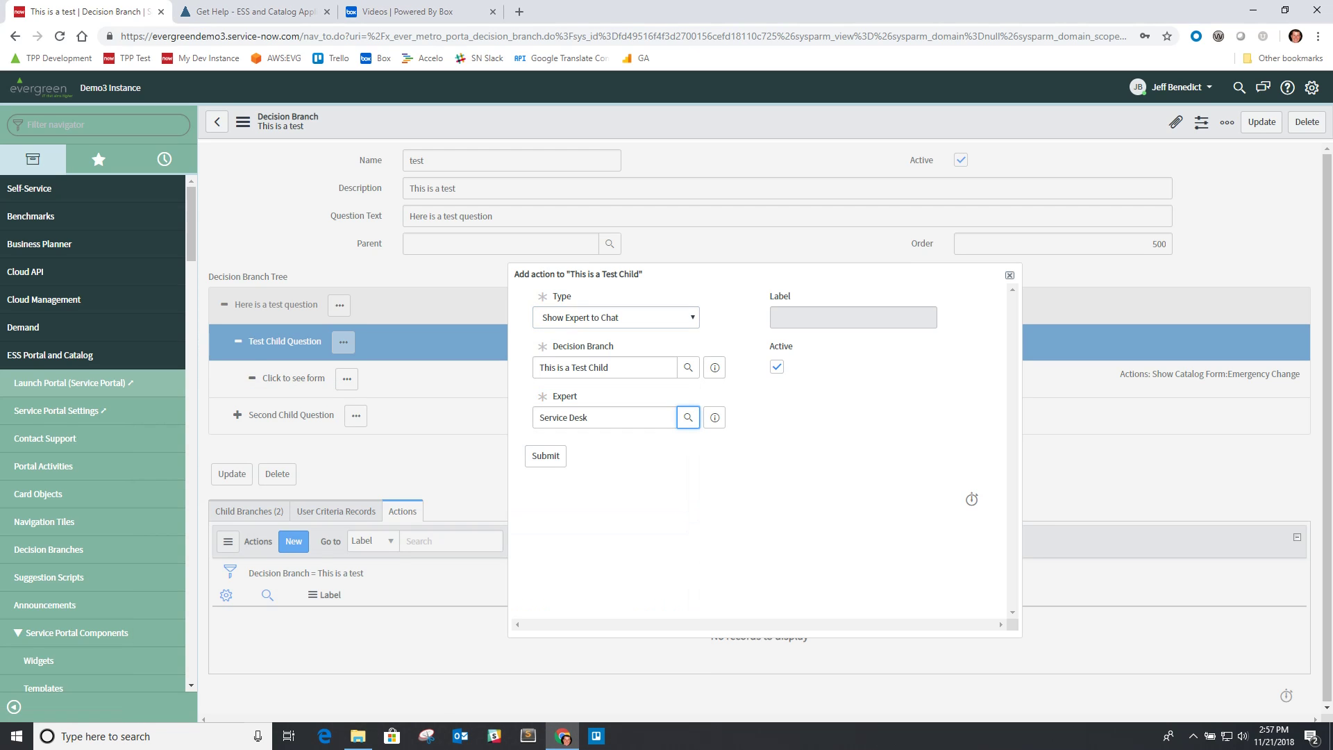
left_click(545, 456)
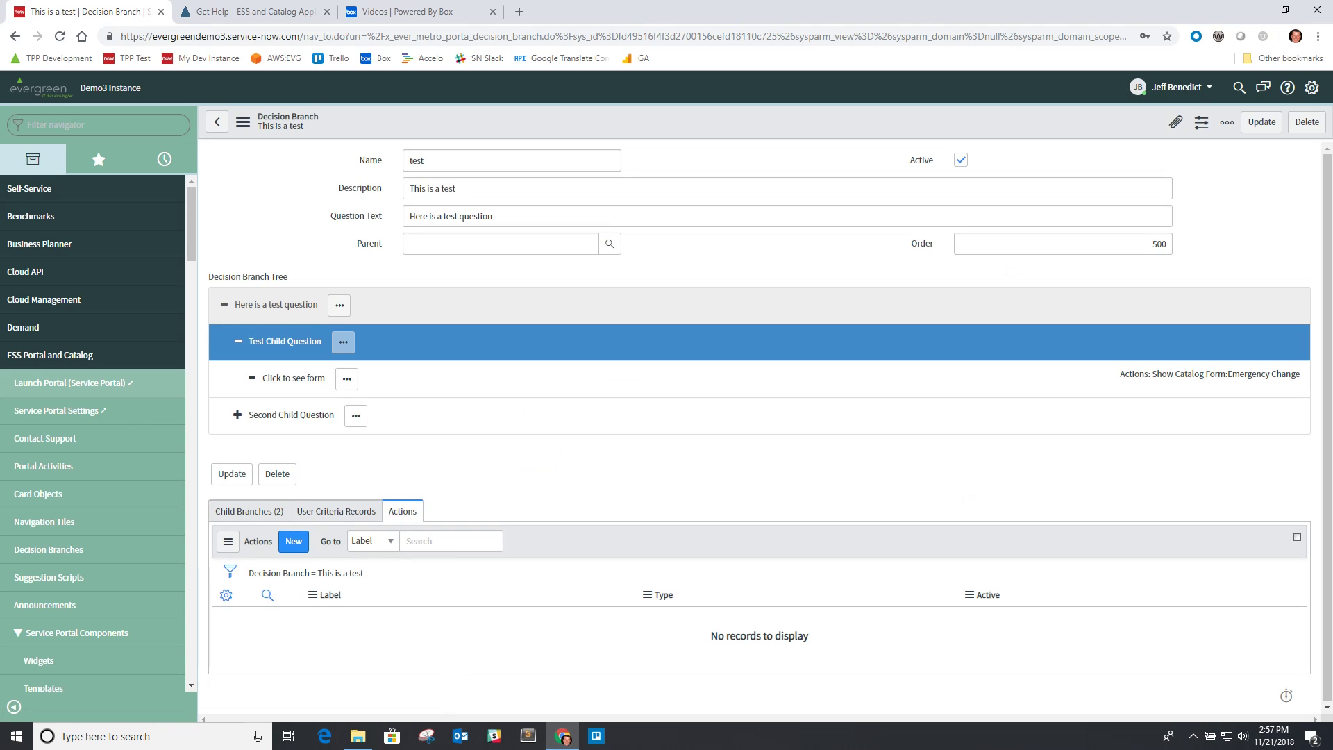
Step: Add an Execute a knowledge query action with the Contains Email KB query to Test Child Question
left_click(344, 342)
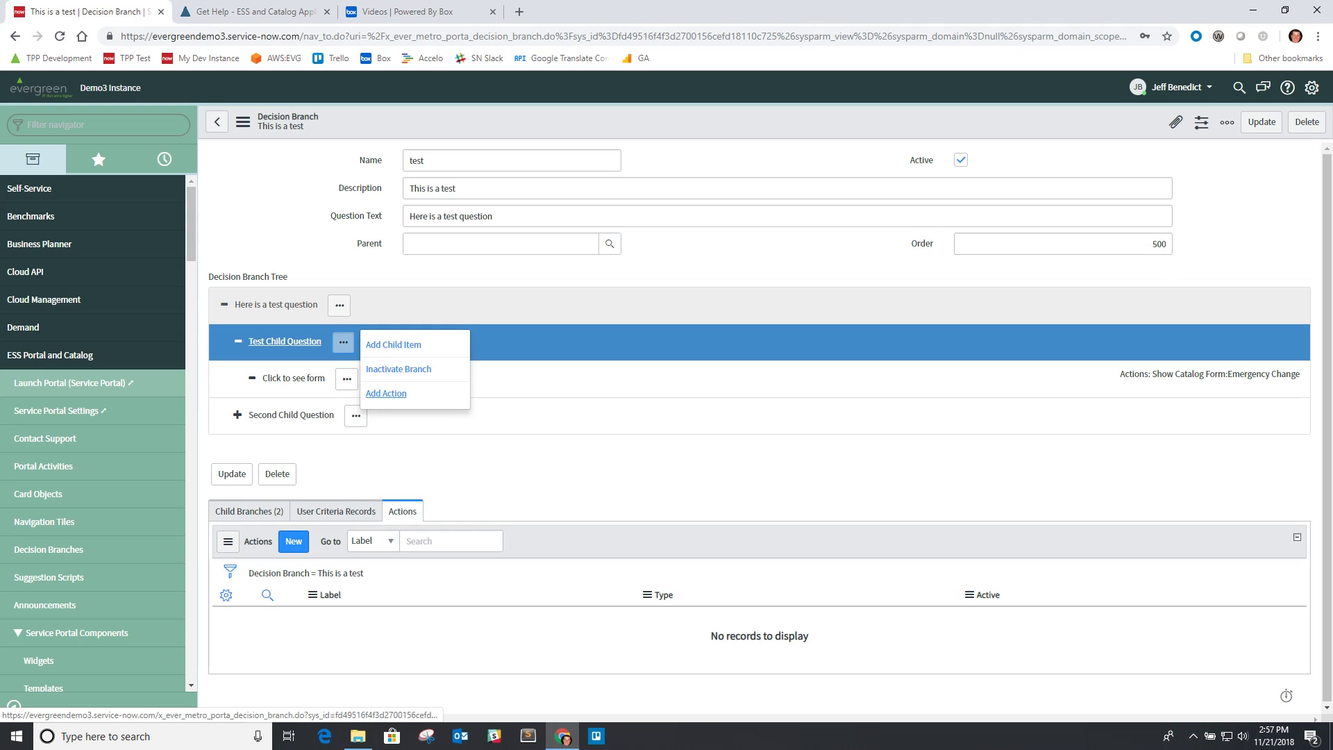
left_click(386, 393)
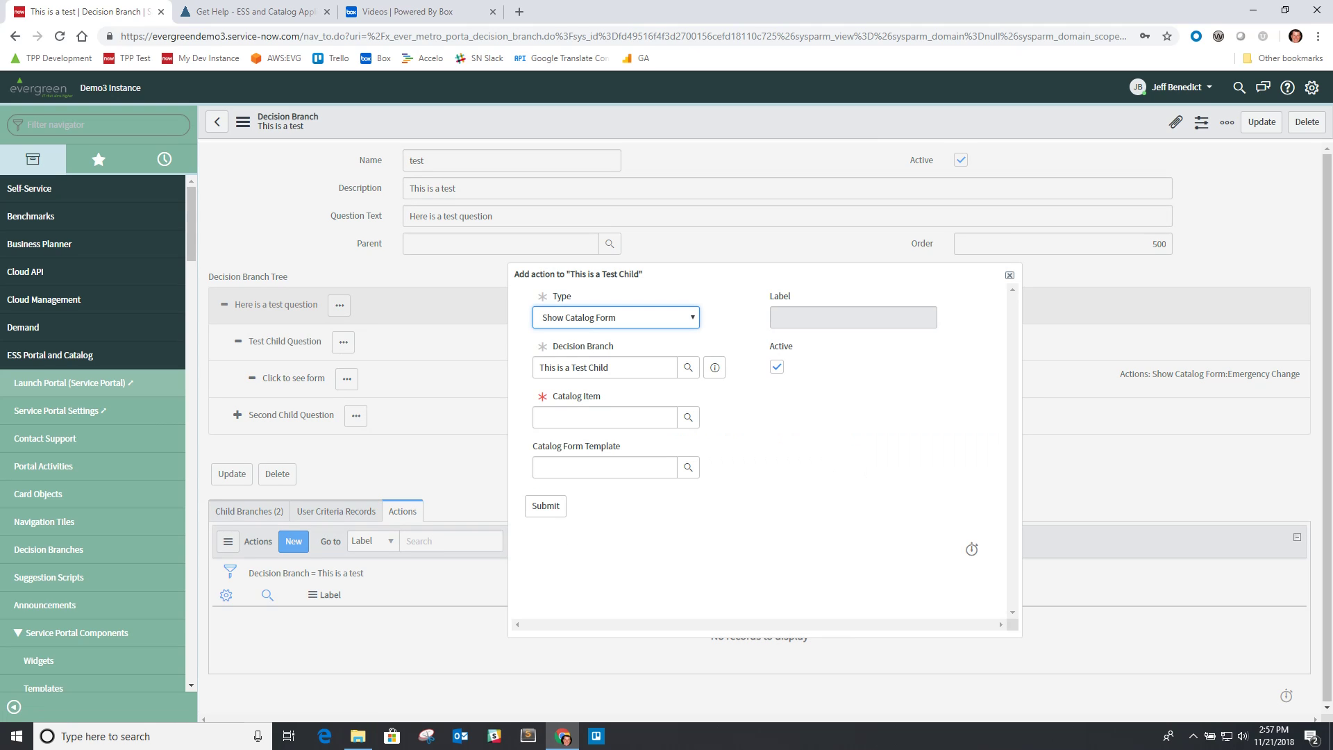
left_click(616, 317)
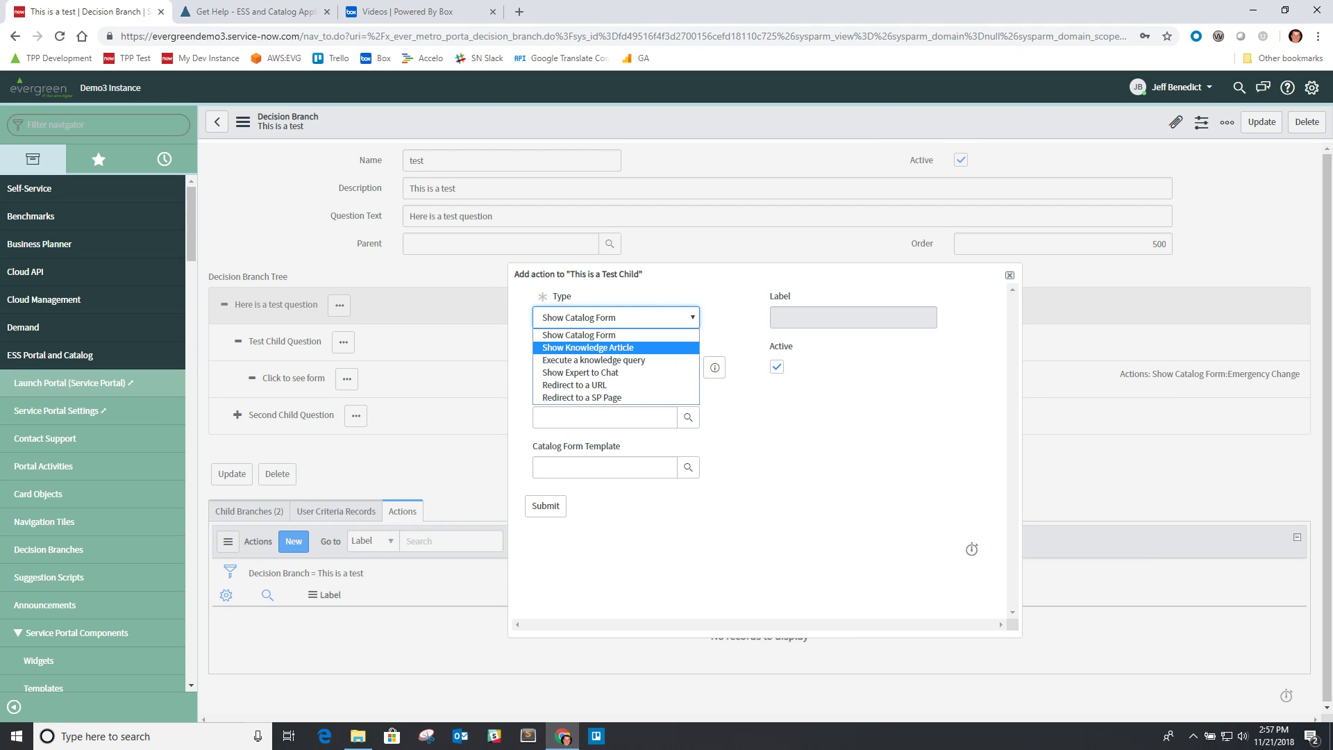
key("Return")
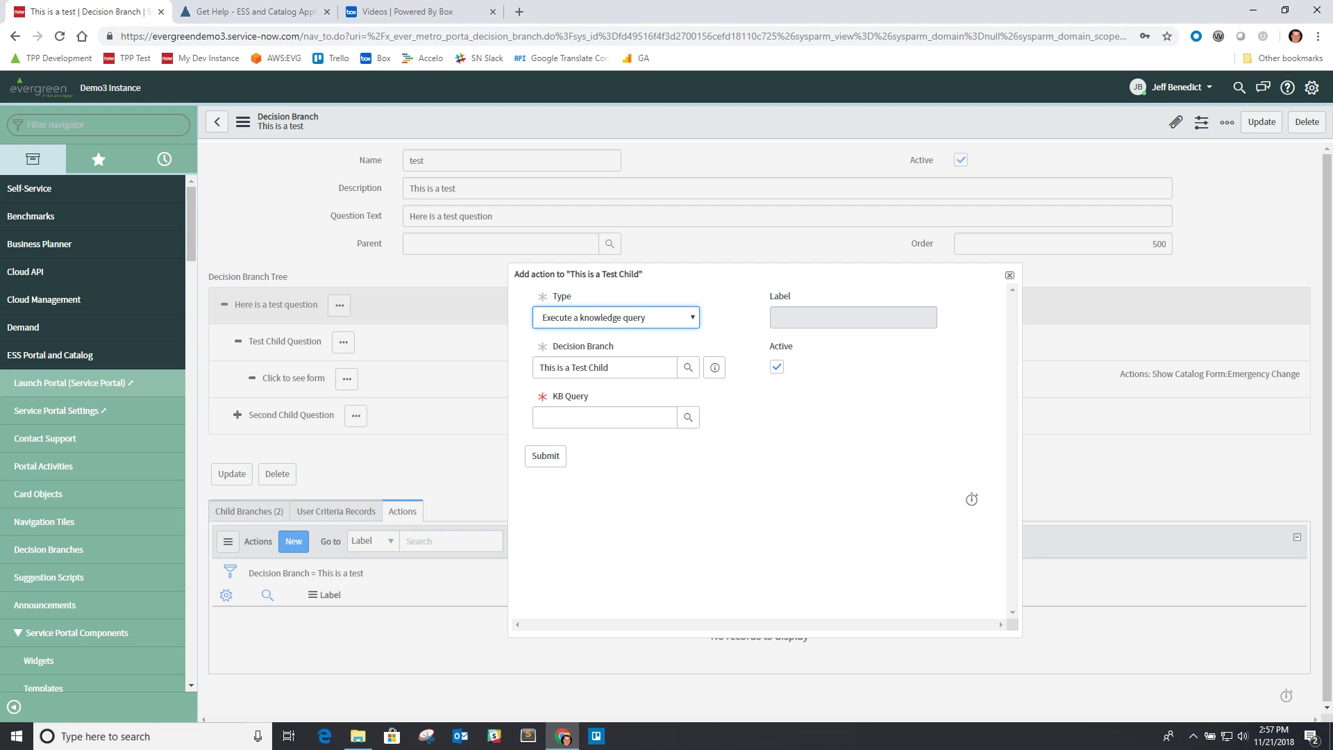
left_click(688, 416)
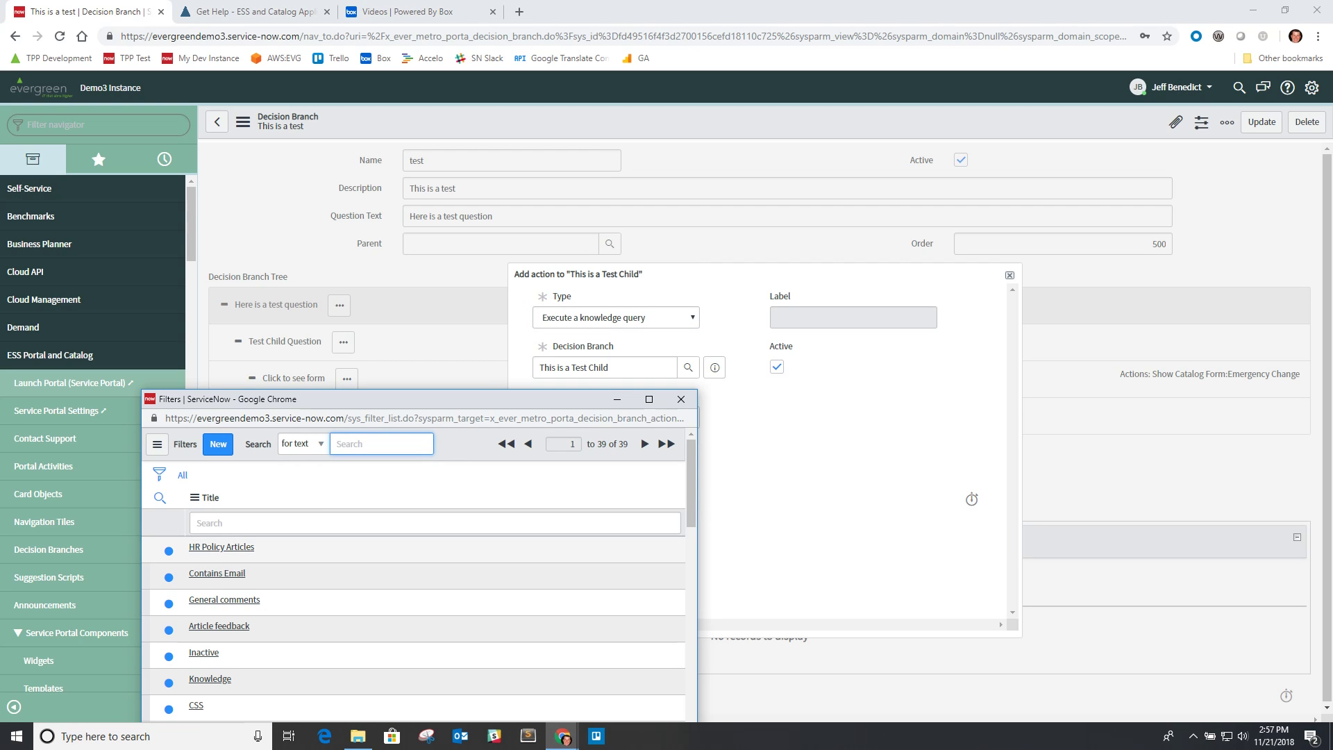
left_click(216, 573)
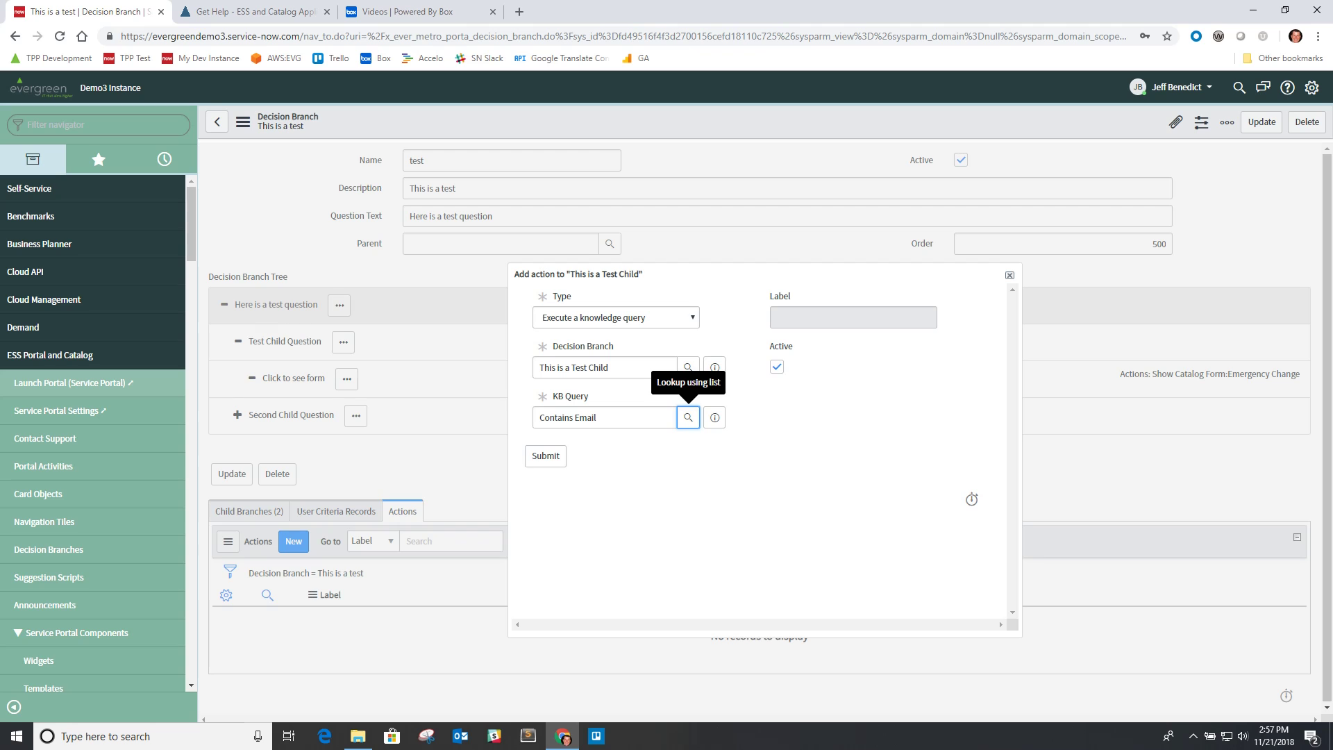
left_click(546, 456)
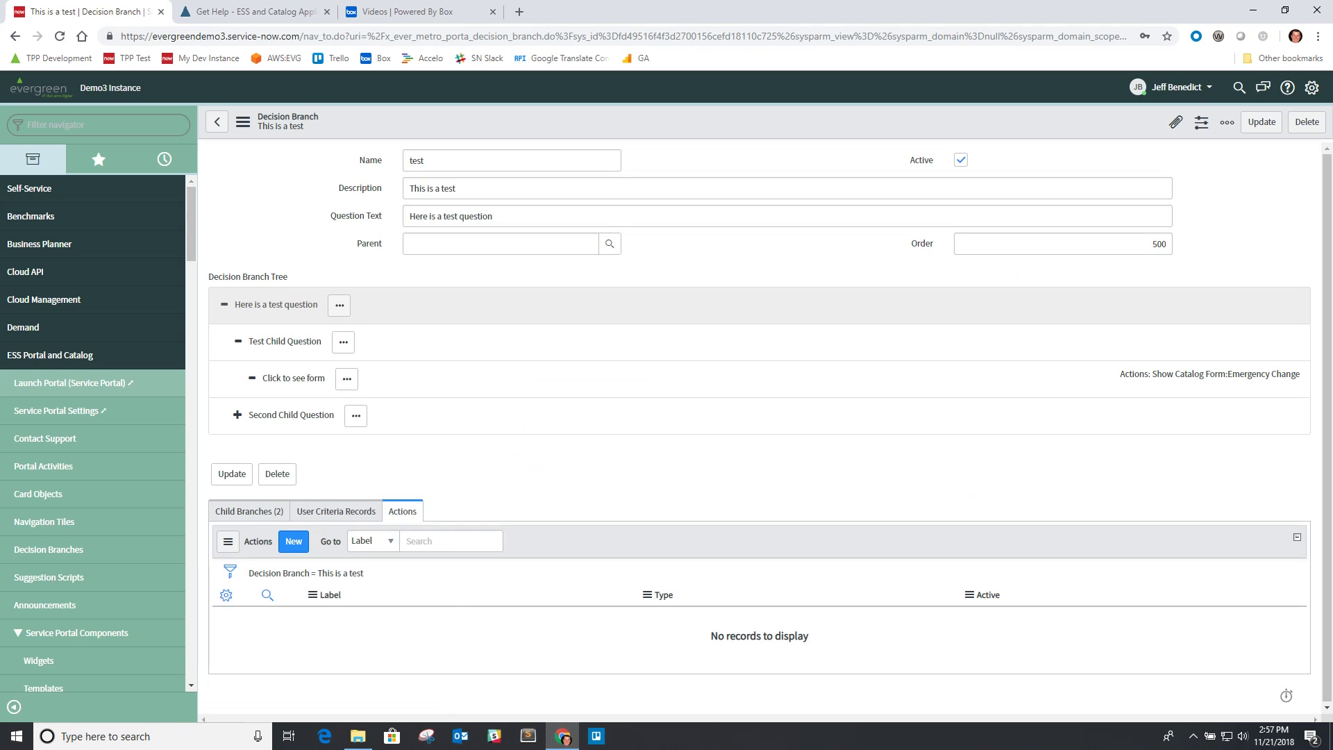
Step: Deactivate the test decision branch and save the record
left_click(961, 160)
right_click(895, 116)
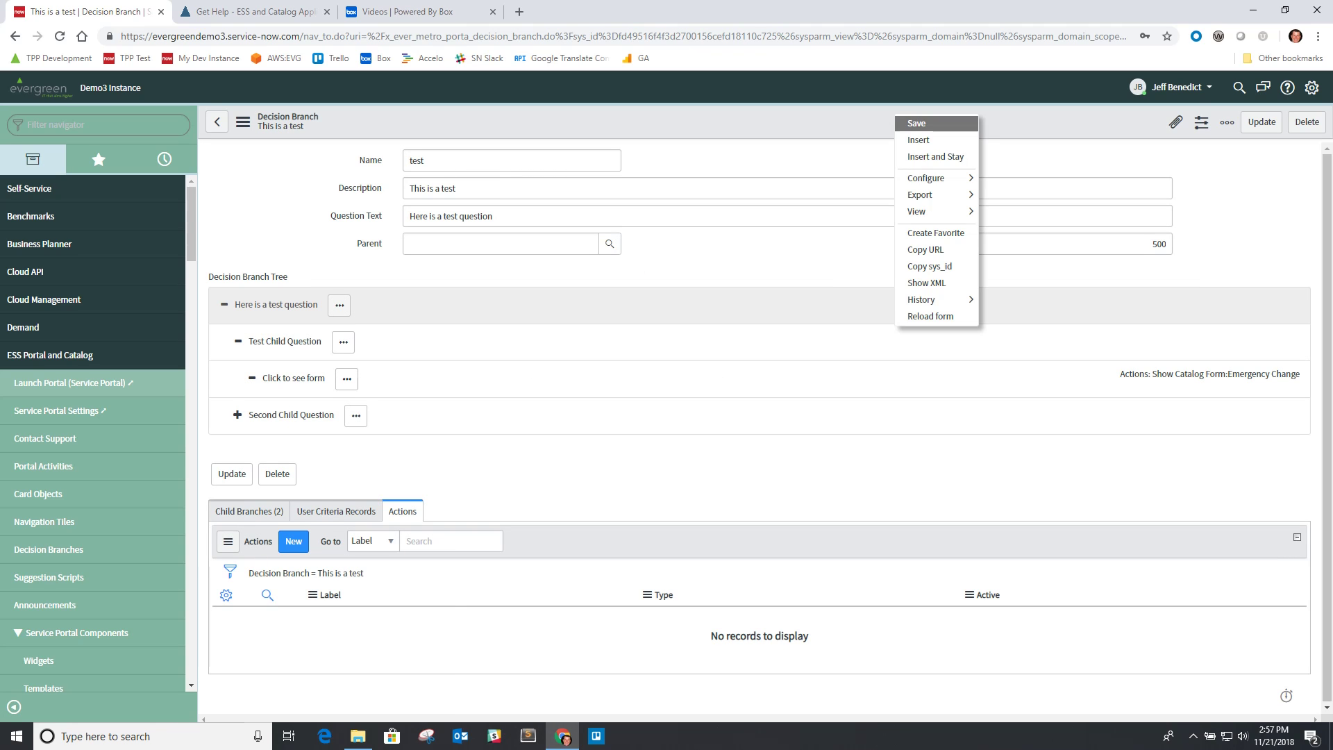
left_click(915, 123)
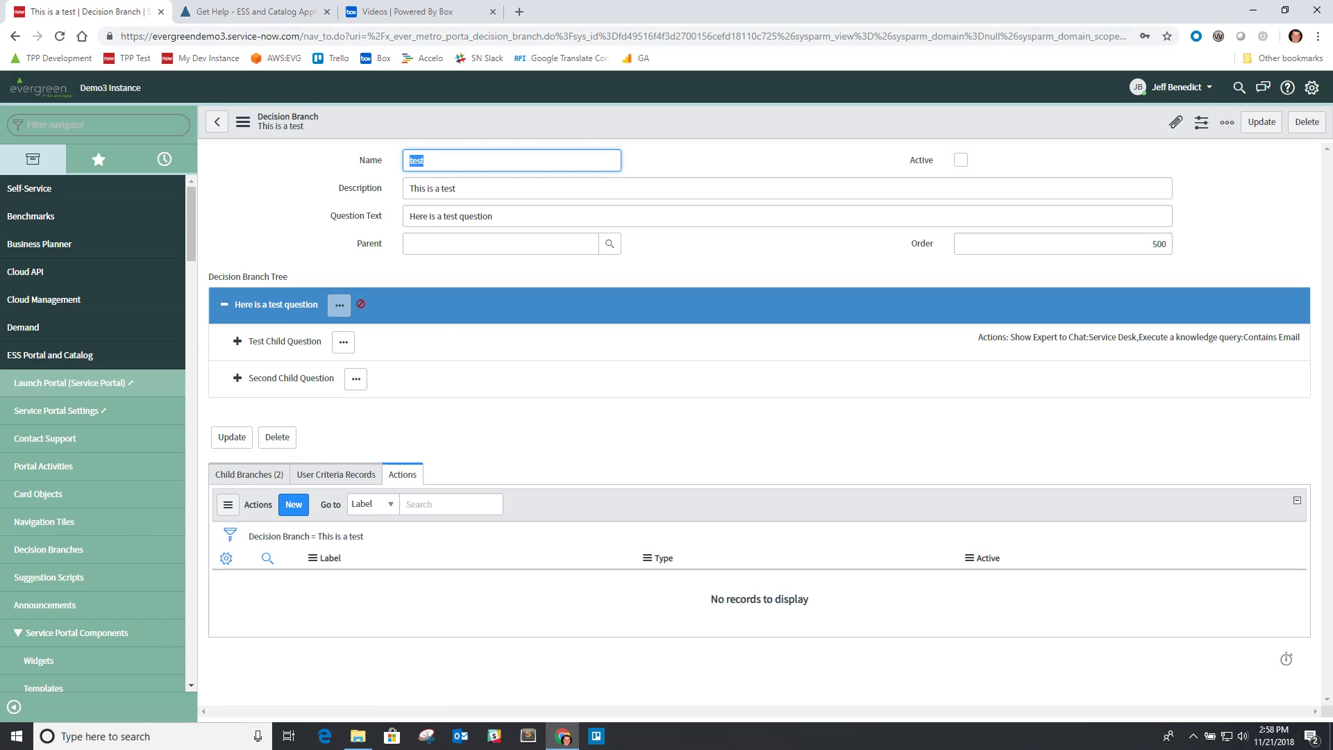
Step: Clear the portal cache and reopen the Get Help topic list to check whether the test question is offered
left_click(255, 12)
key("ctrl+alt+c")
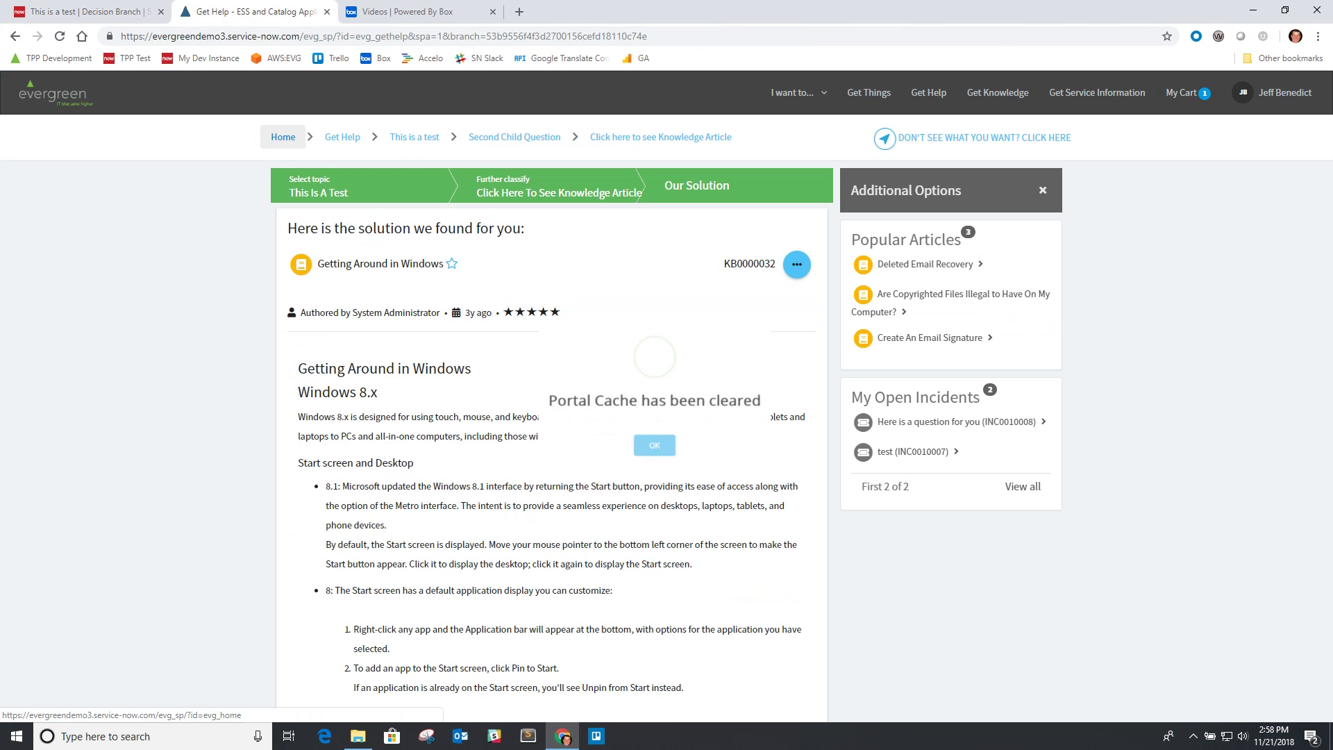
key("Return")
left_click(337, 137)
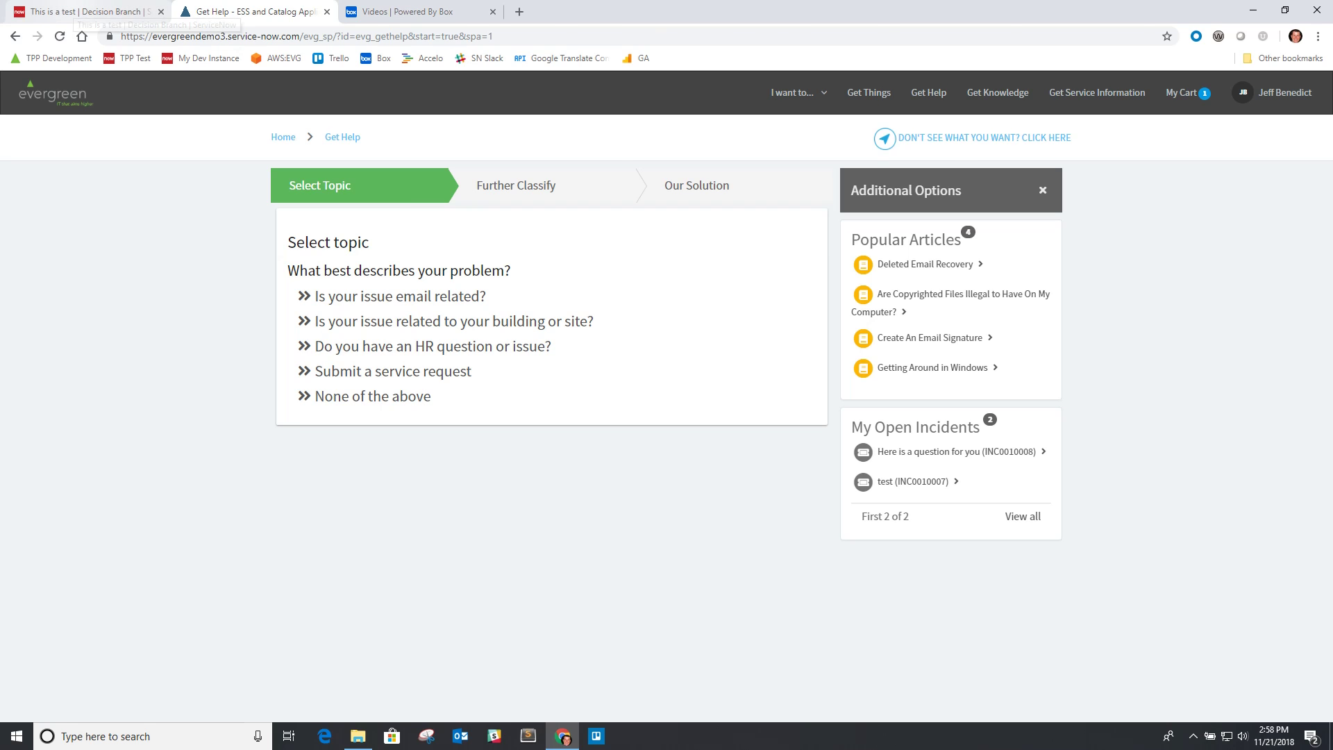
Step: Reactivate the test decision branch in its record and save it
left_click(75, 12)
left_click(961, 159)
right_click(866, 121)
left_click(891, 130)
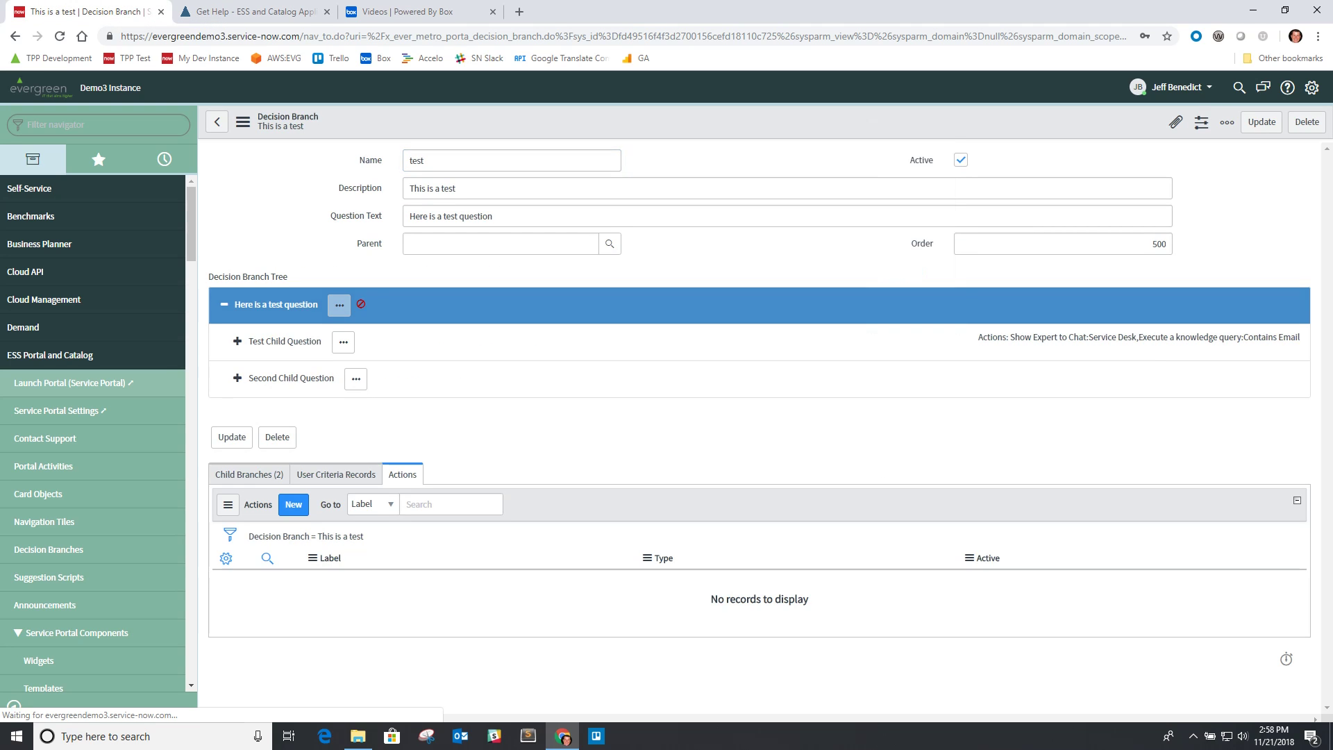
Step: Reload Get Help in the portal, follow Here is a test question to Test Child Question, and open the How to Deal with Spam article
left_click(254, 11)
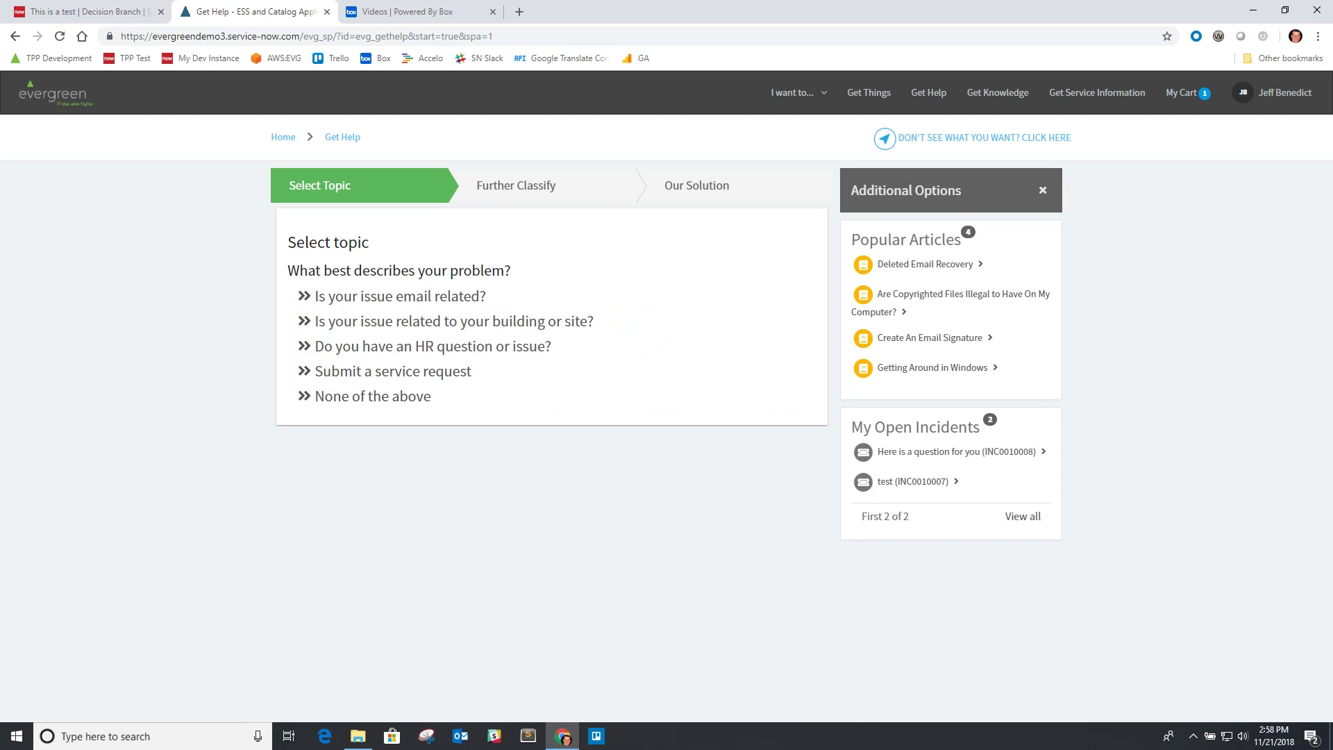
left_click(342, 137)
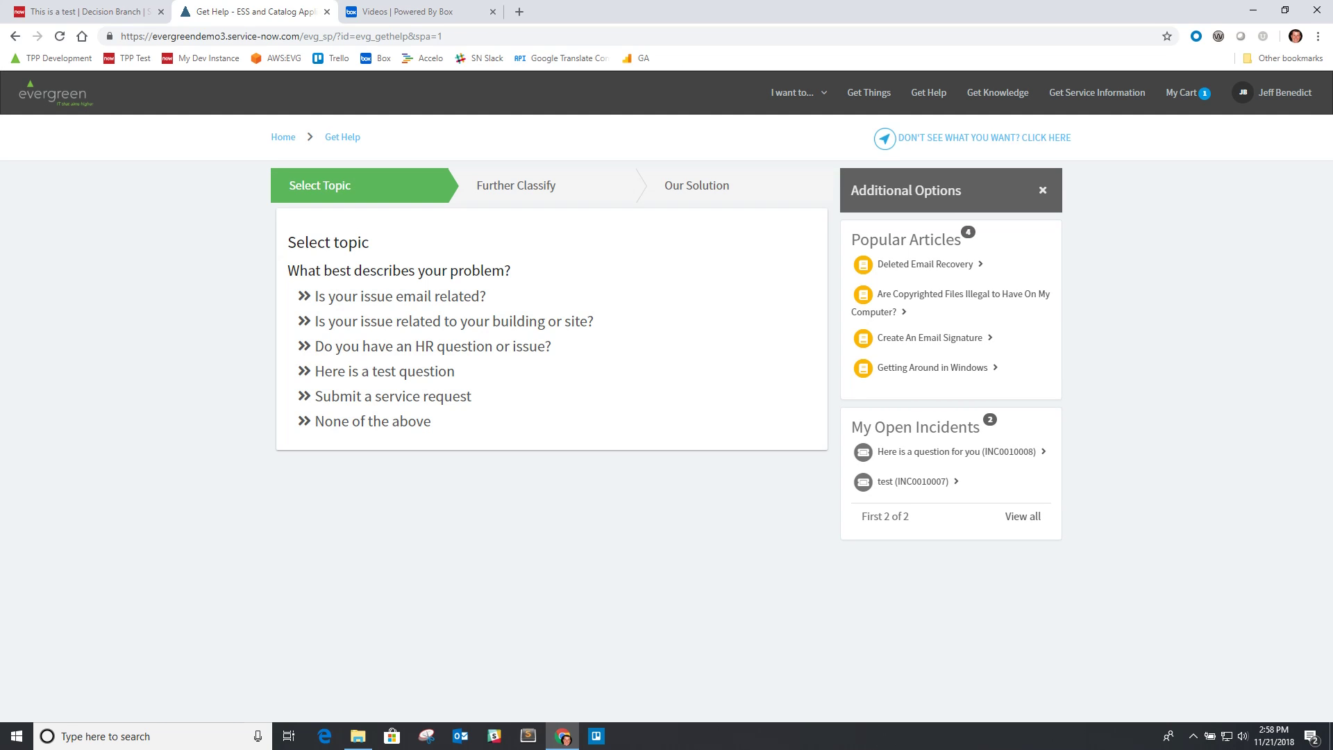
left_click(385, 371)
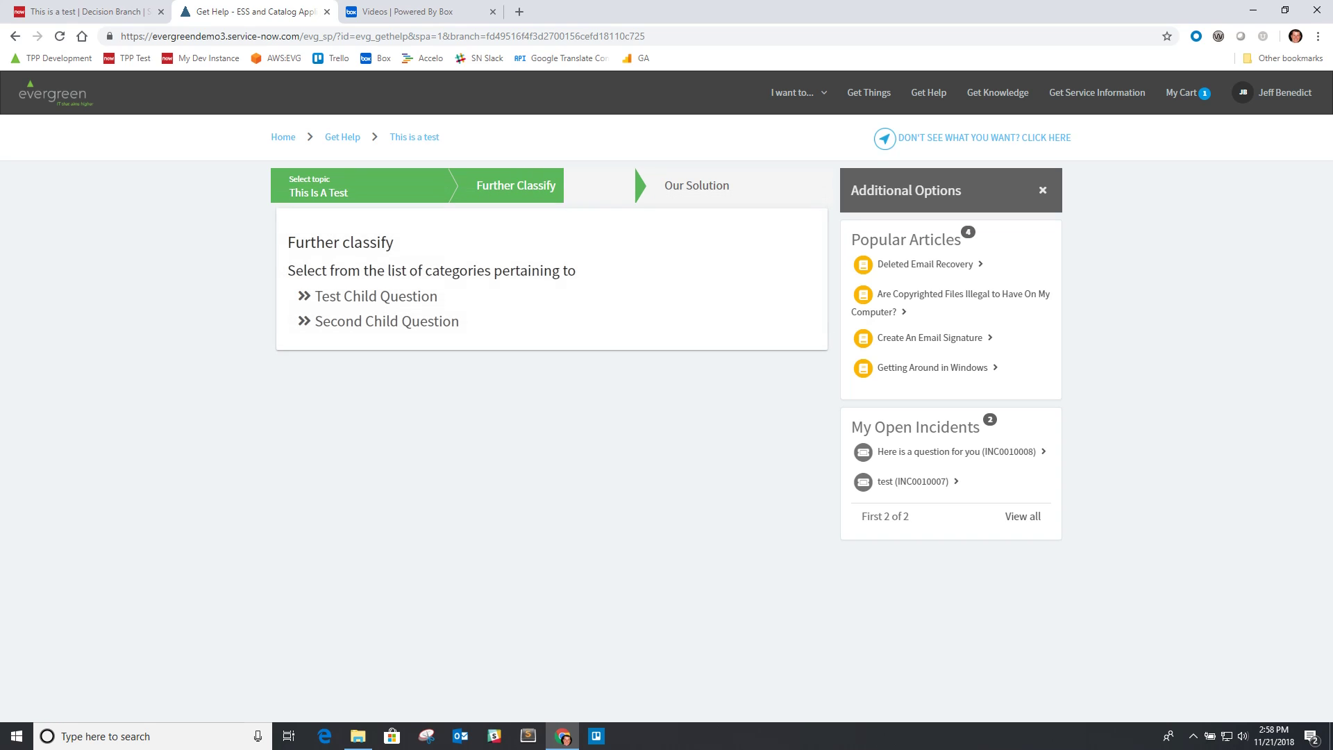
left_click(375, 297)
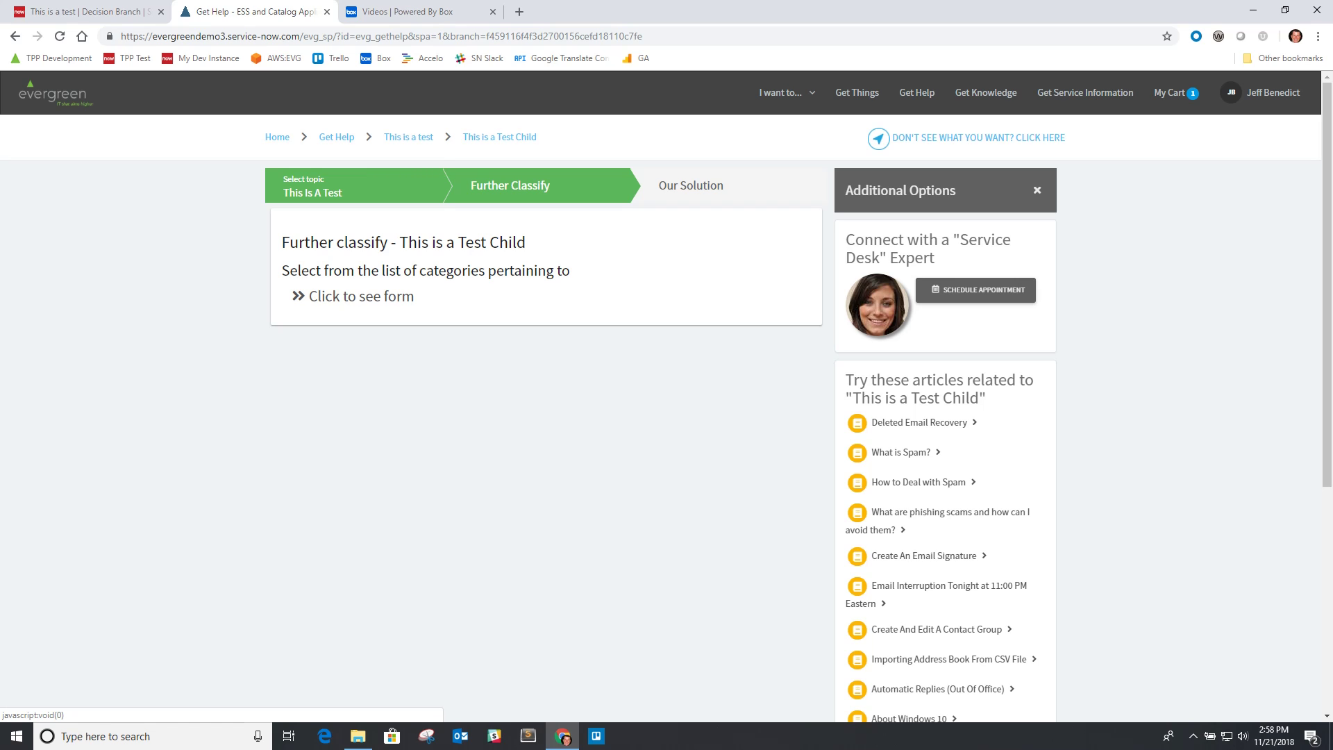
left_click(919, 483)
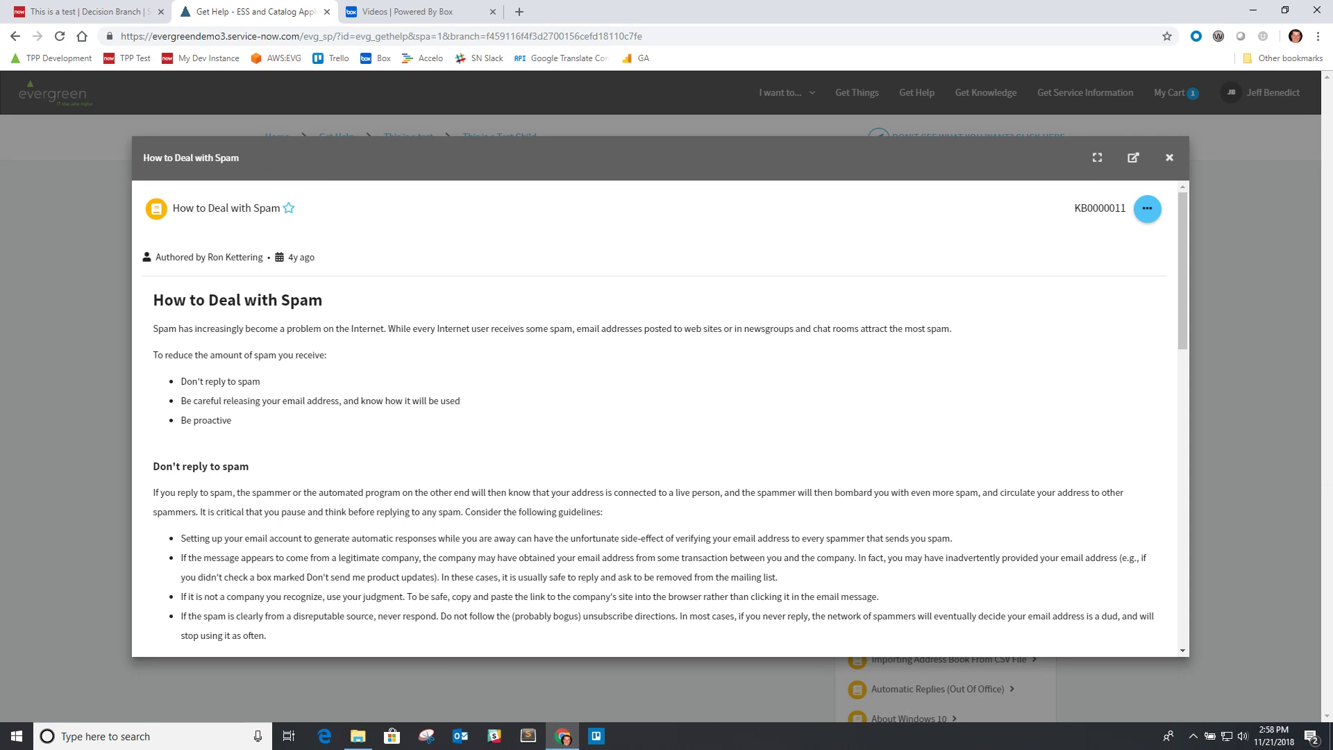
Step: Close the How to Deal with Spam article and open the Click to see form solution with the Emergency Change form
left_click(1169, 158)
left_click(342, 294)
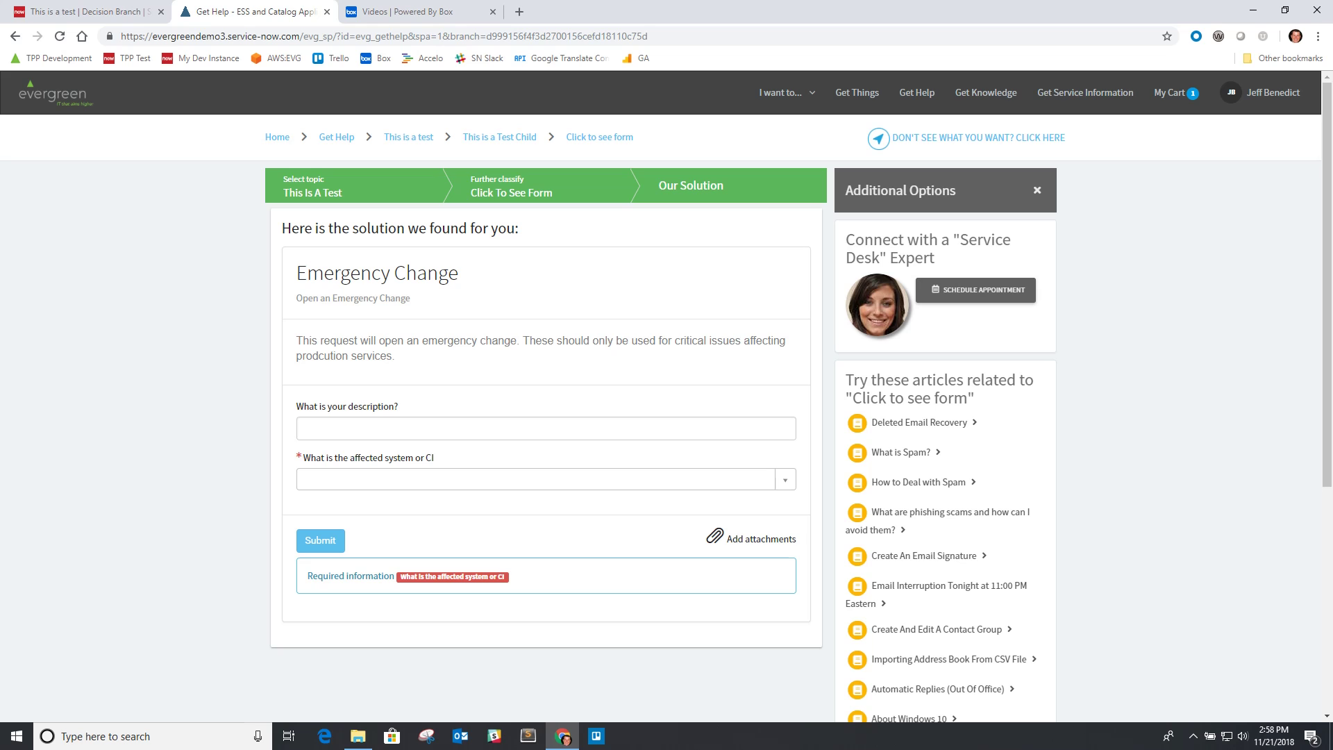
Step: In the decision branch record, add a navigation question "Third Child Question" beneath "Here is a test question"
left_click(76, 11)
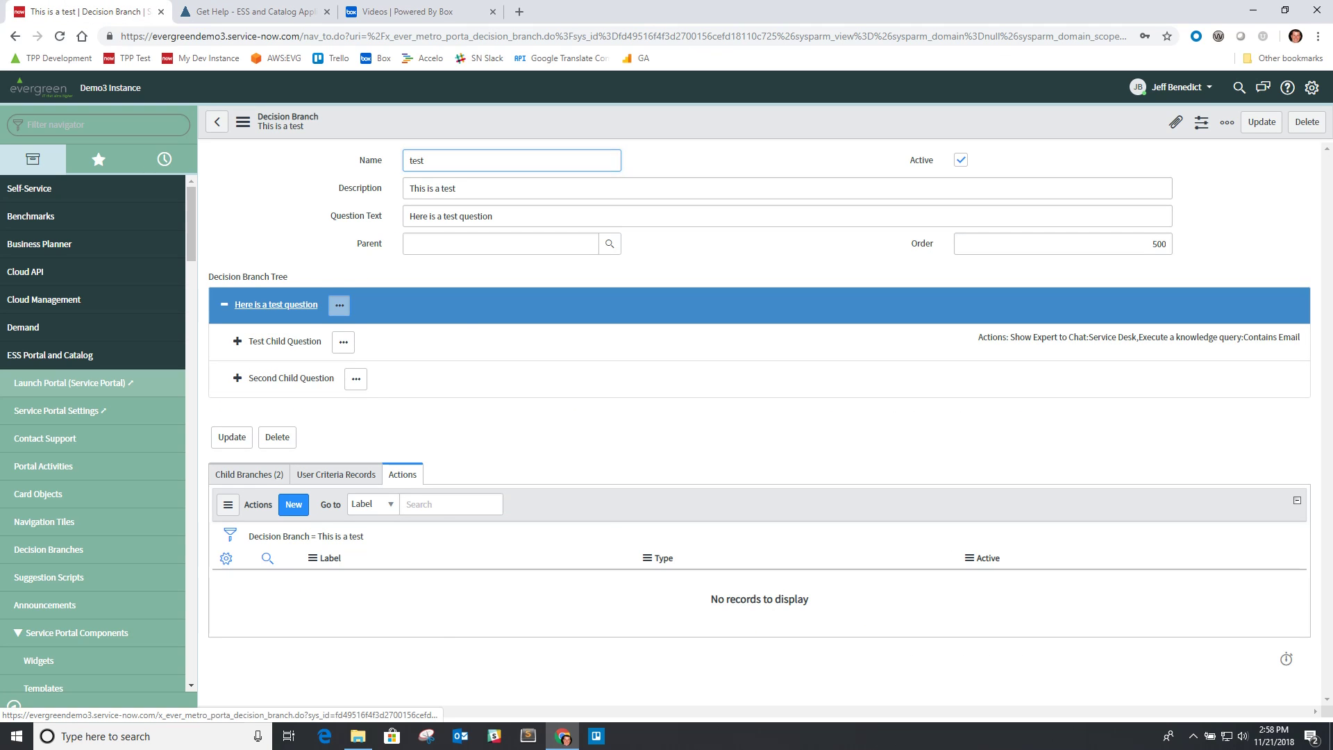
left_click(339, 305)
left_click(389, 311)
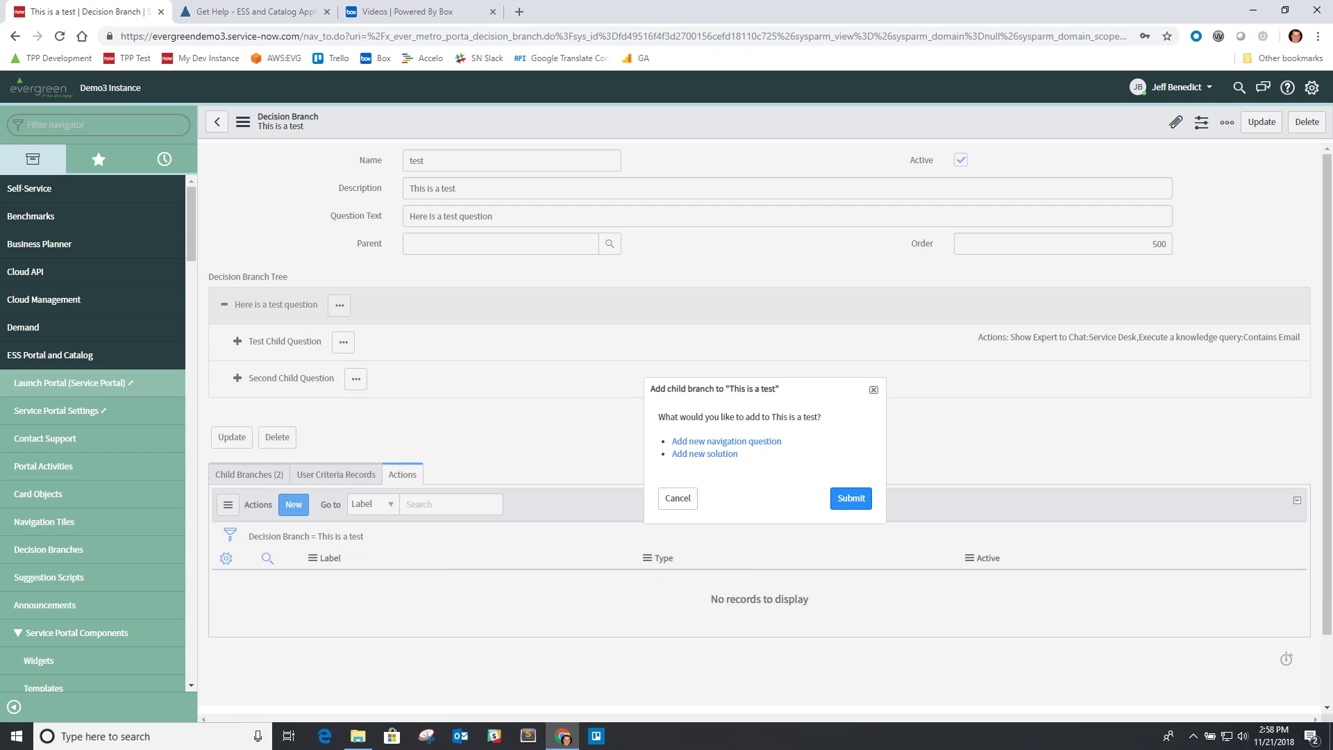
left_click(716, 438)
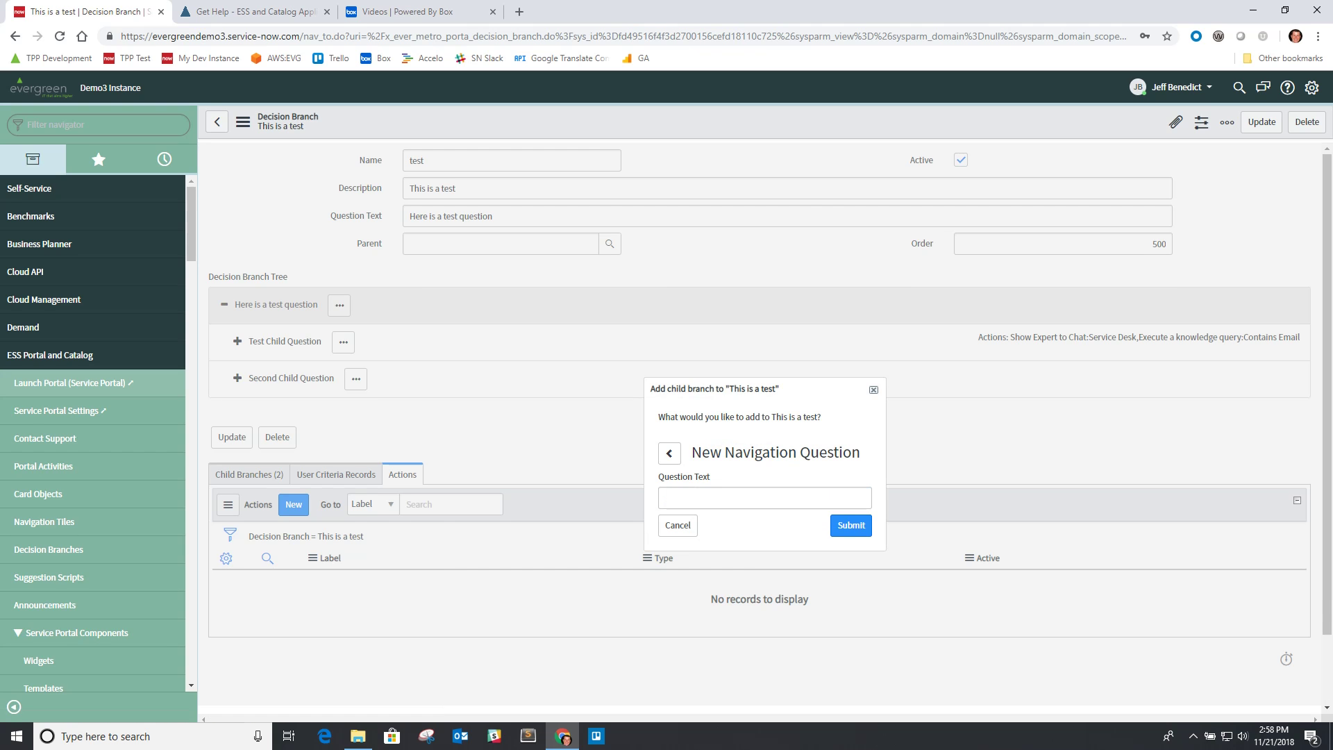
left_click(722, 498)
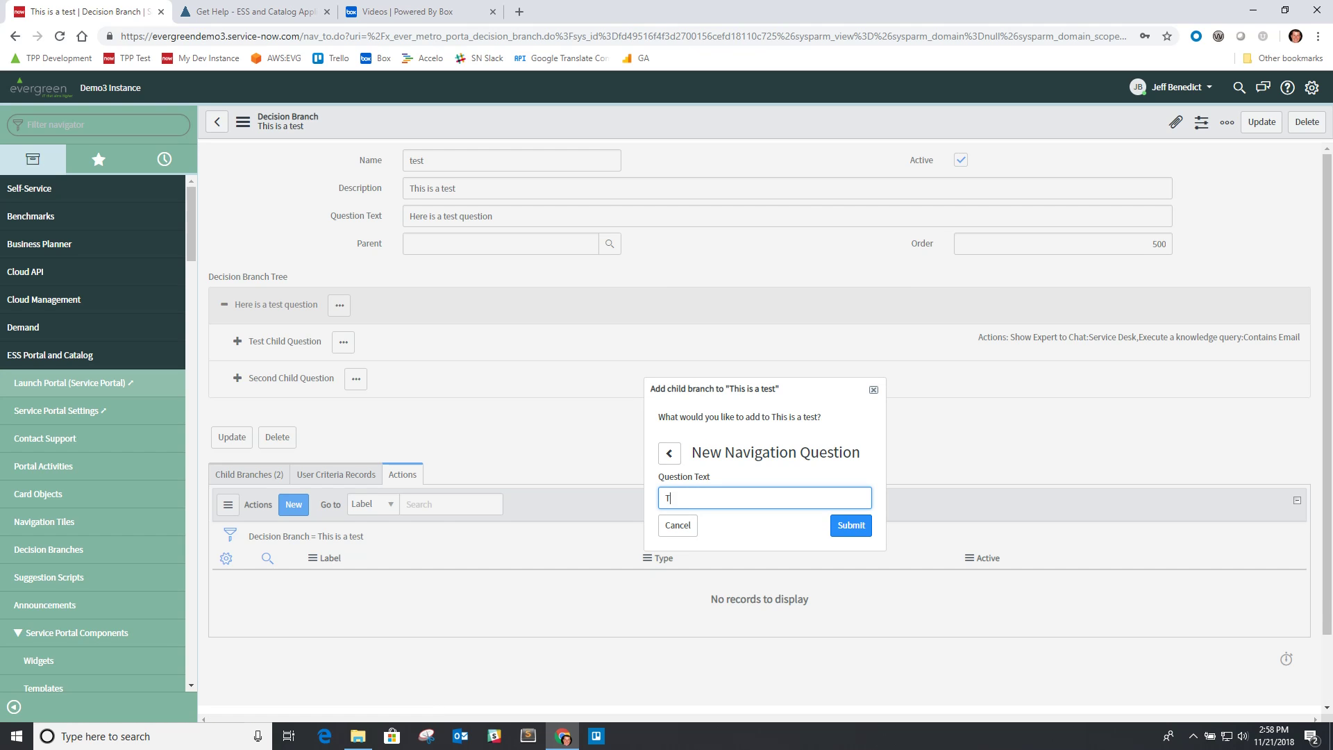
type("Third Child Qu")
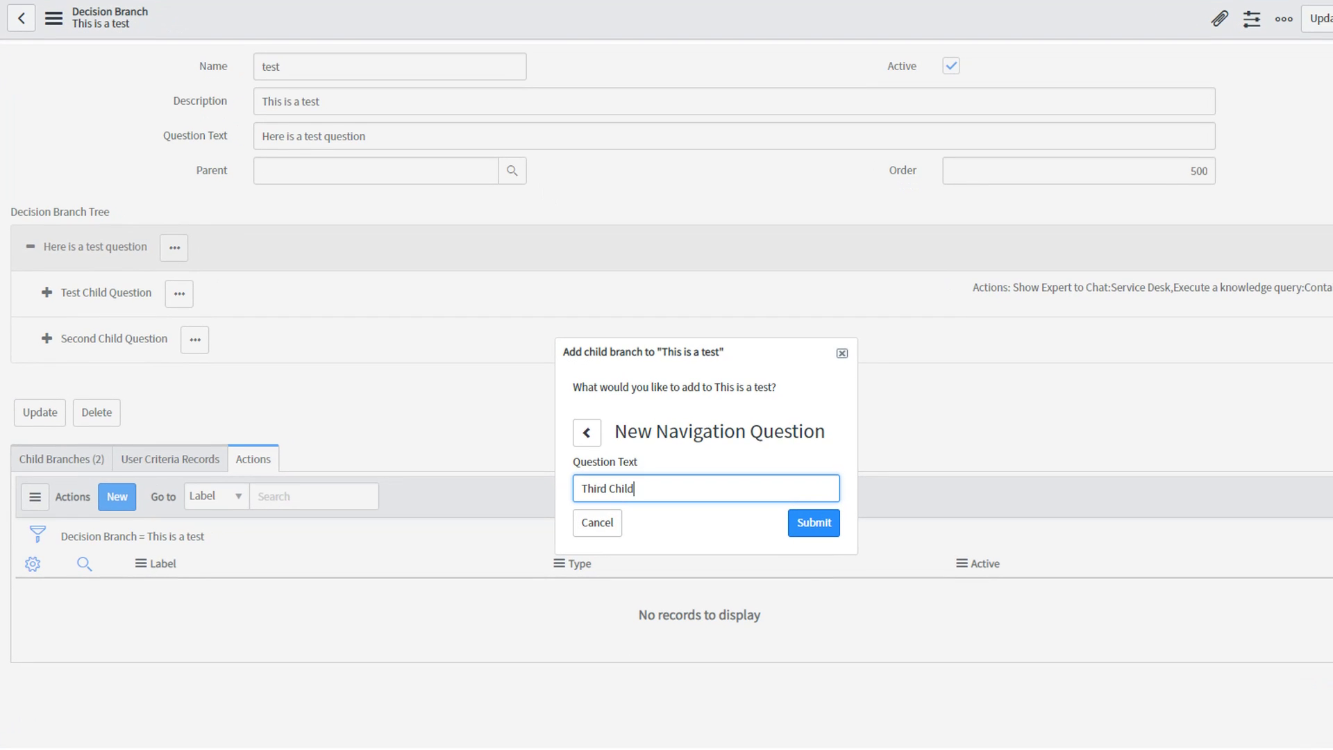
type("estion")
key("Return")
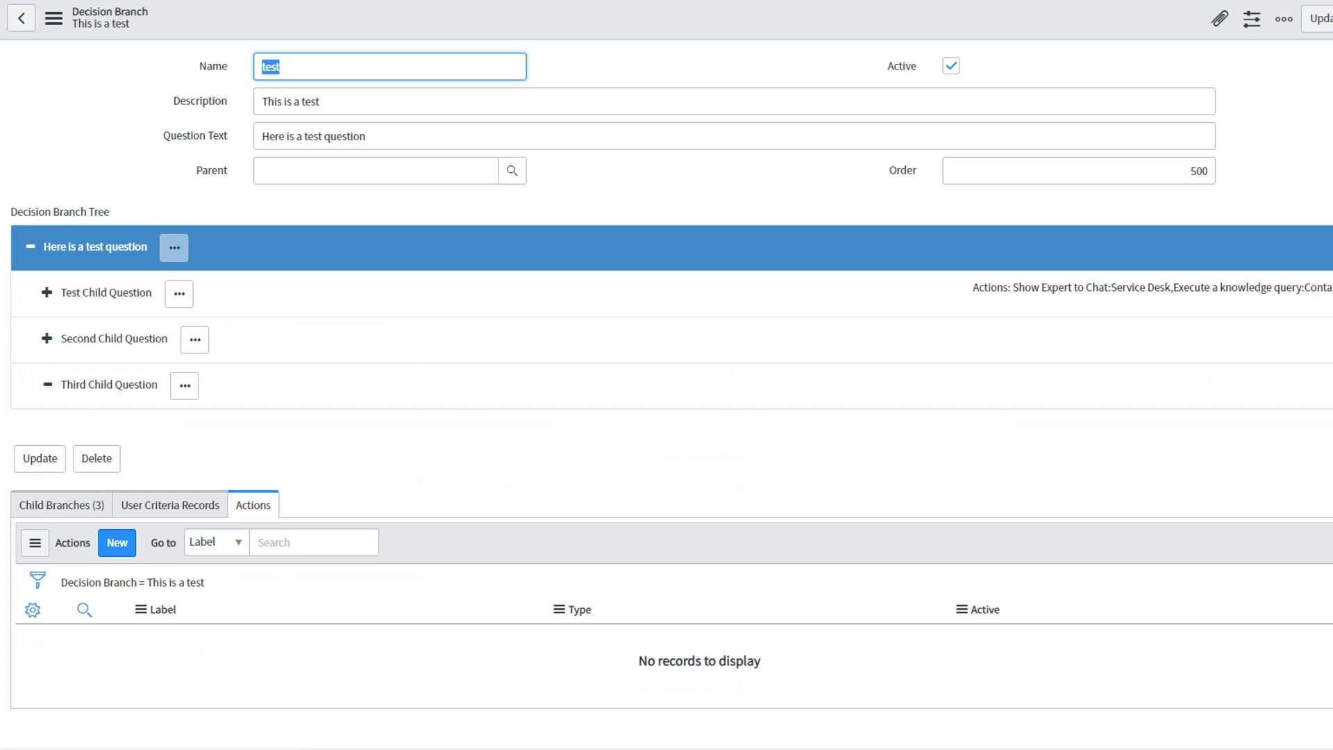
Step: Add a Show Catalog Form action to Third Child Question using the Ask a Question catalog item
left_click(185, 386)
left_click(236, 378)
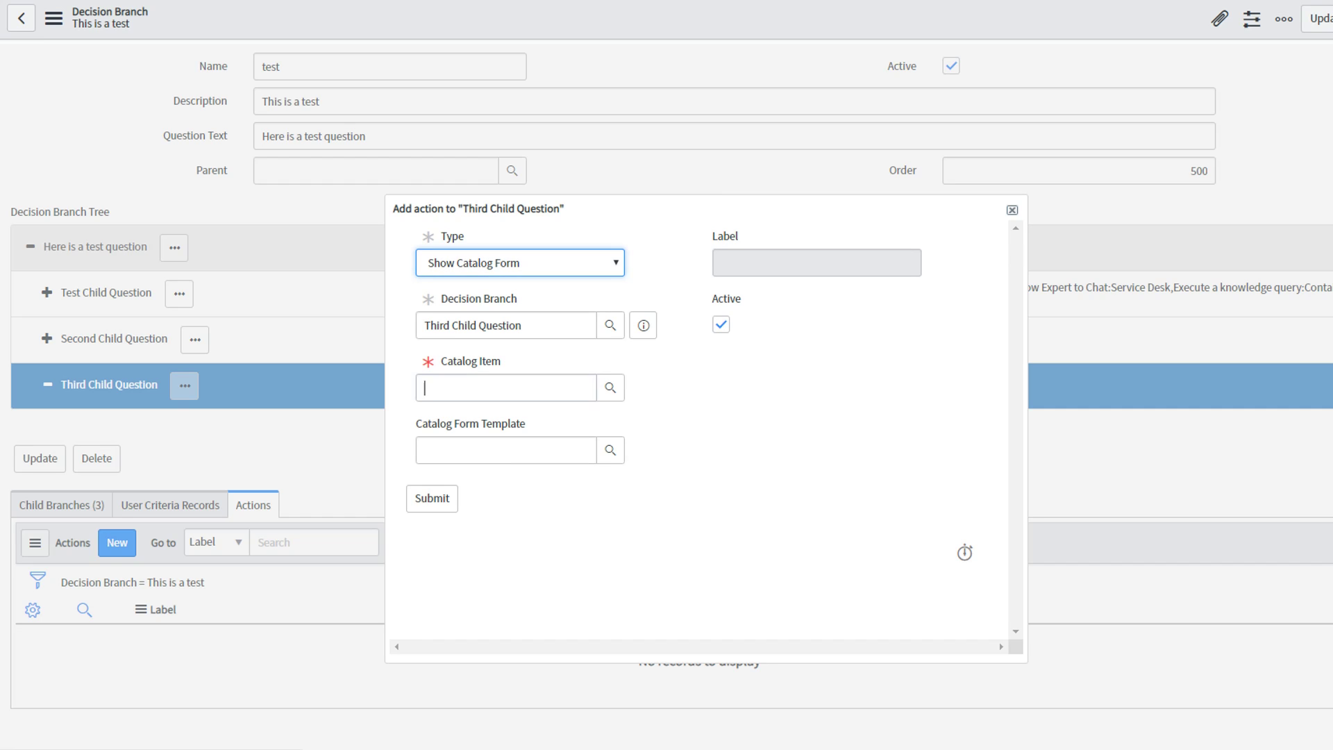
left_click(424, 388)
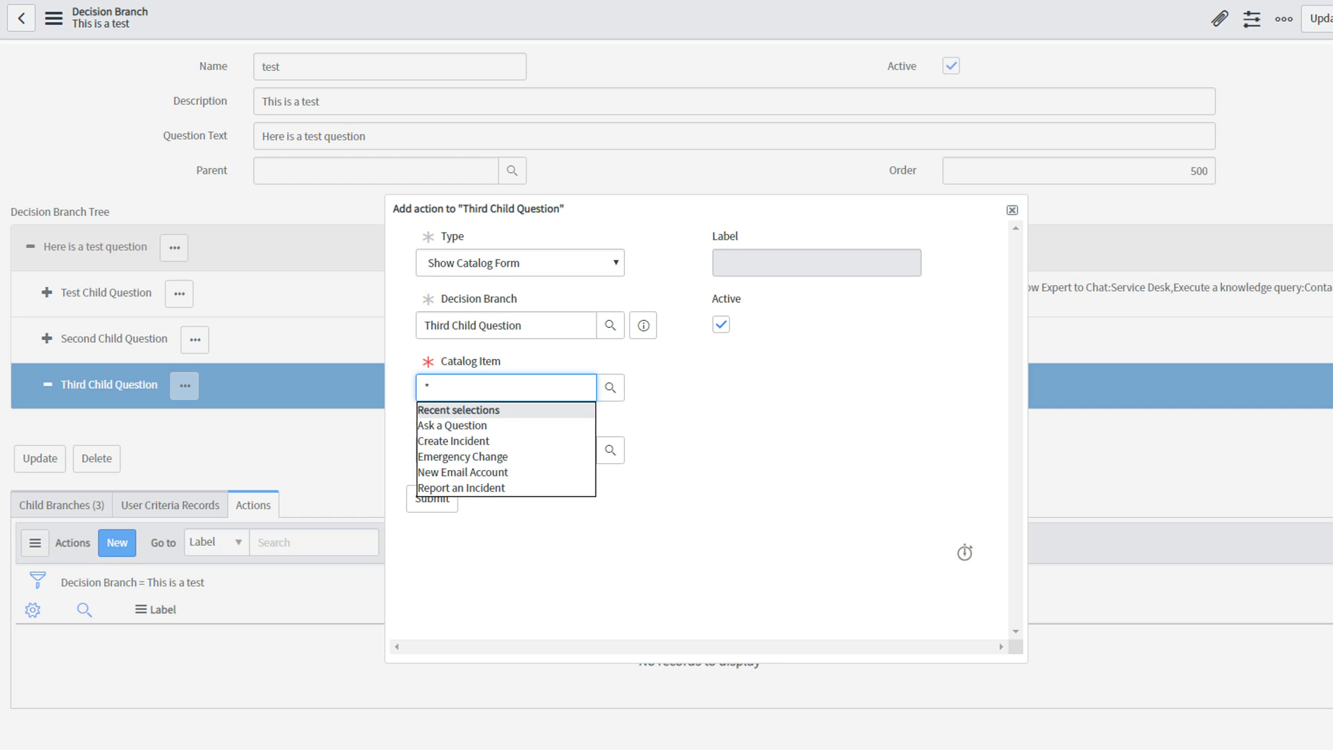
key("Down")
key("Return")
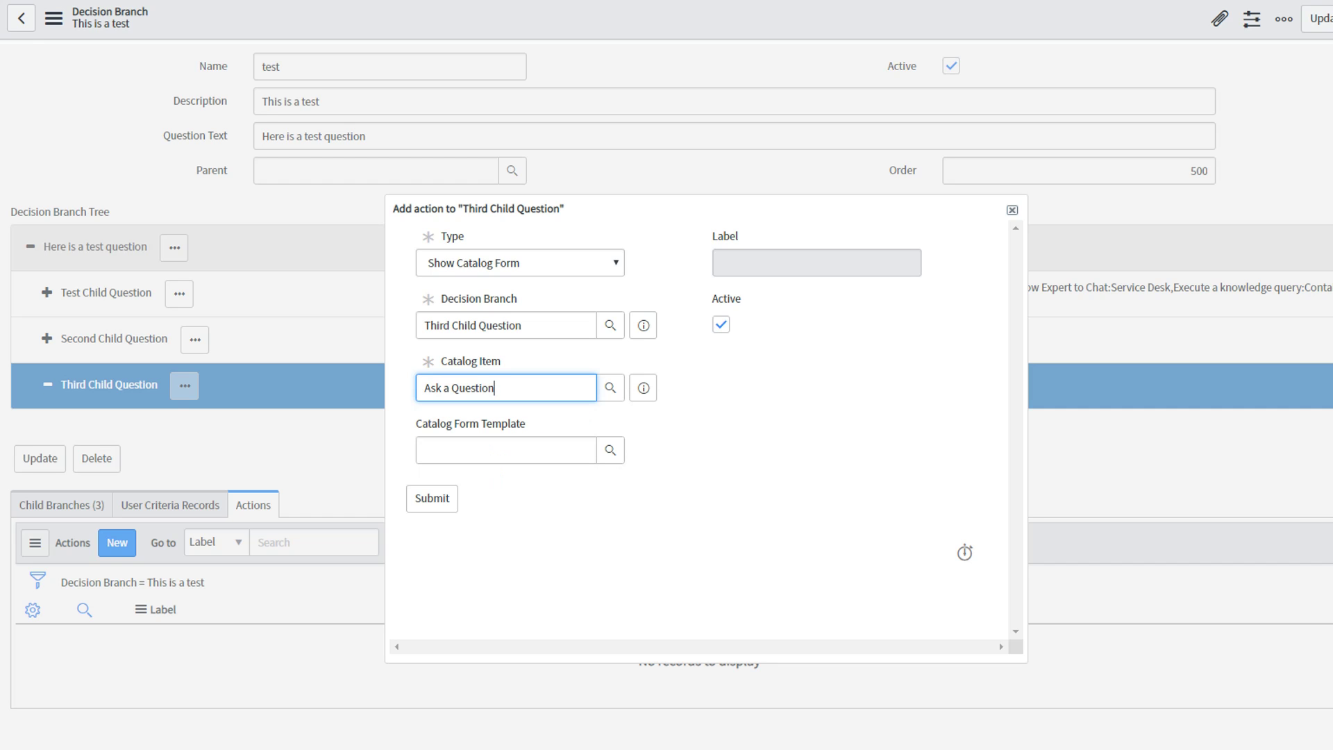
left_click(431, 498)
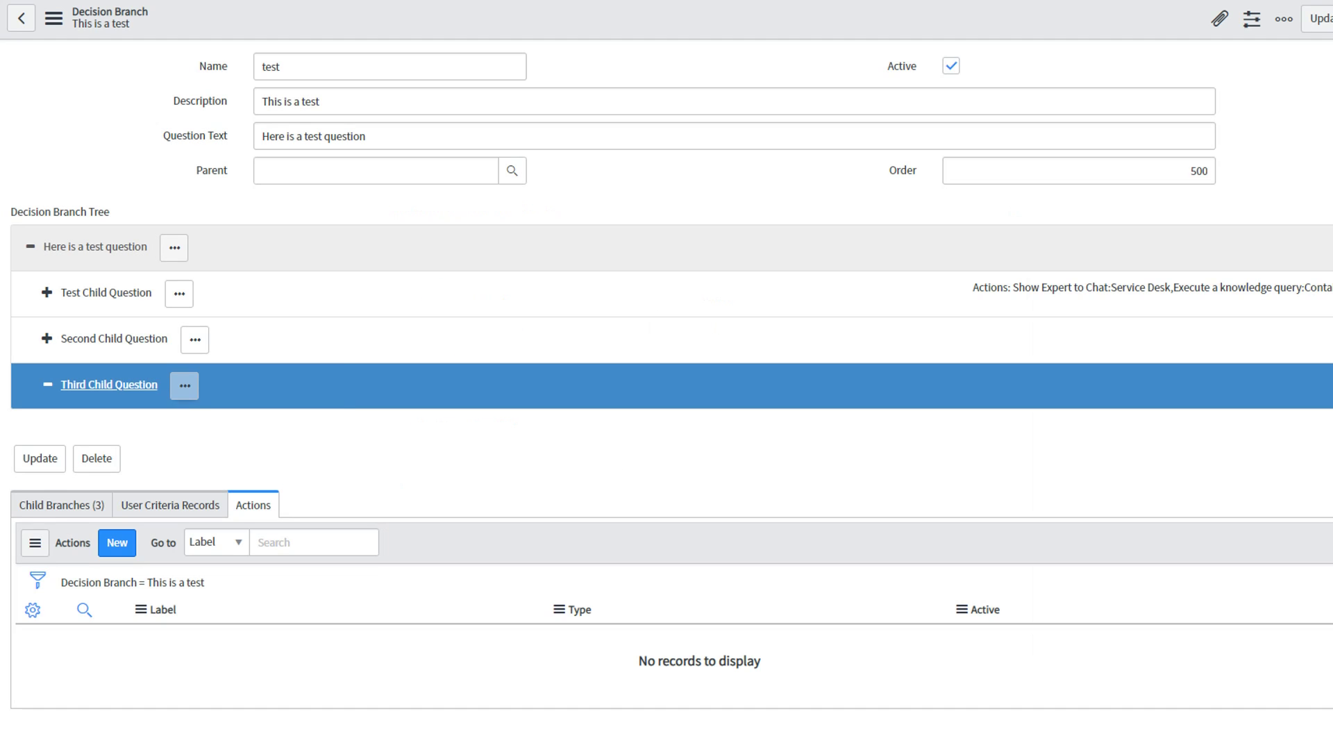
Step: Add another Show Catalog Form action to Third Child Question using the New Email Account catalog item
left_click(185, 386)
left_click(238, 380)
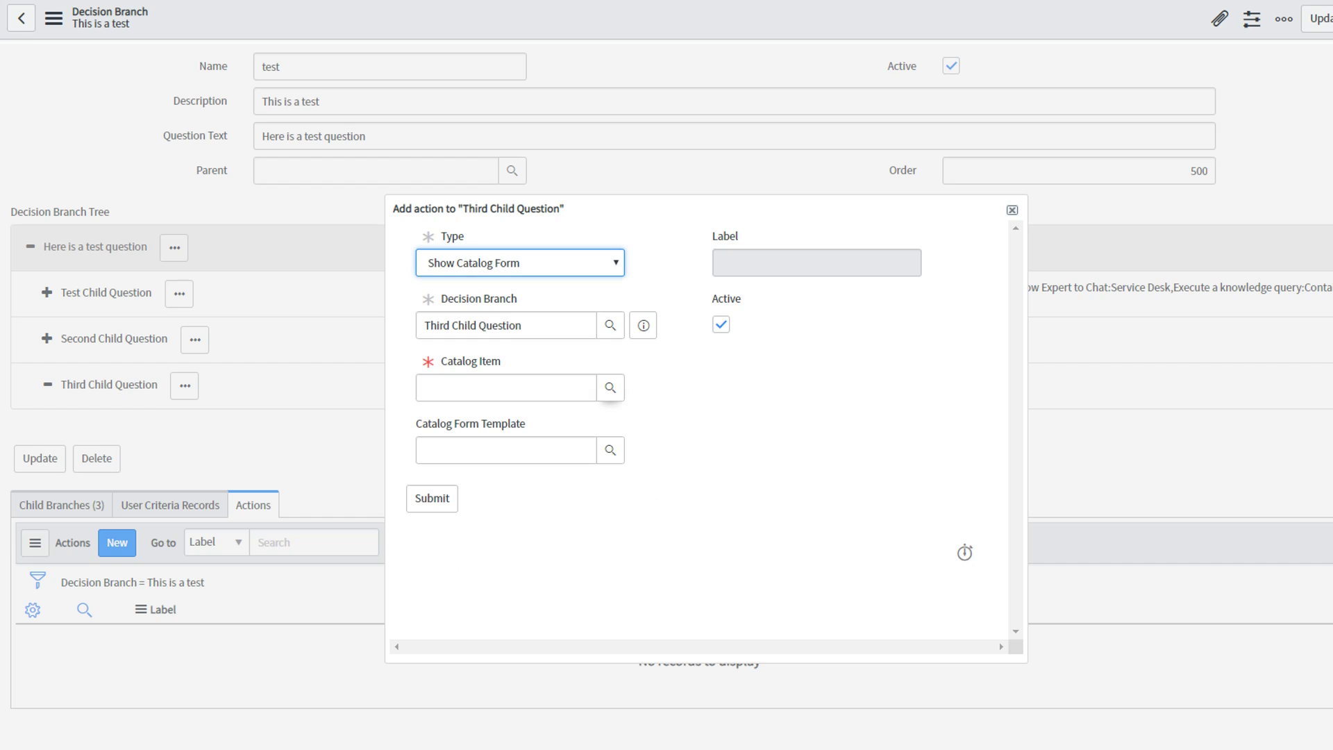
left_click(520, 263)
left_click(520, 263)
left_click(505, 388)
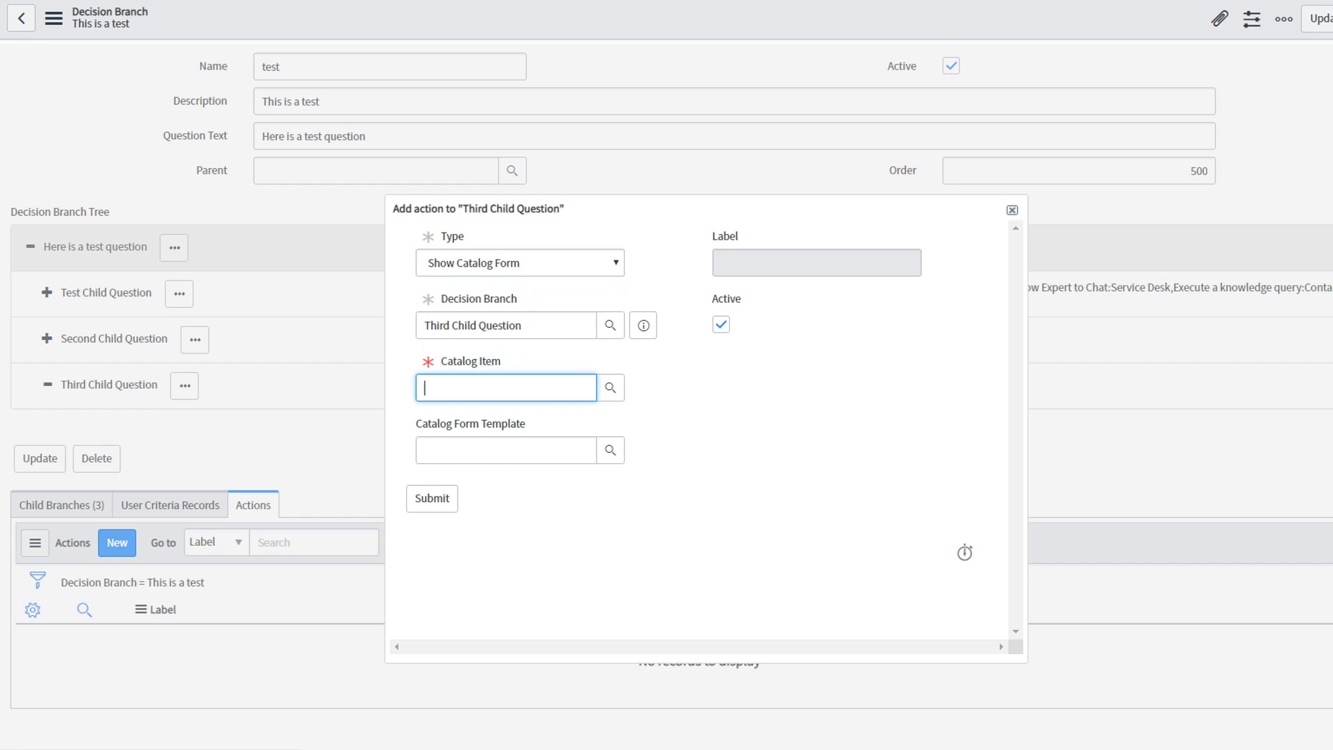
type("Email")
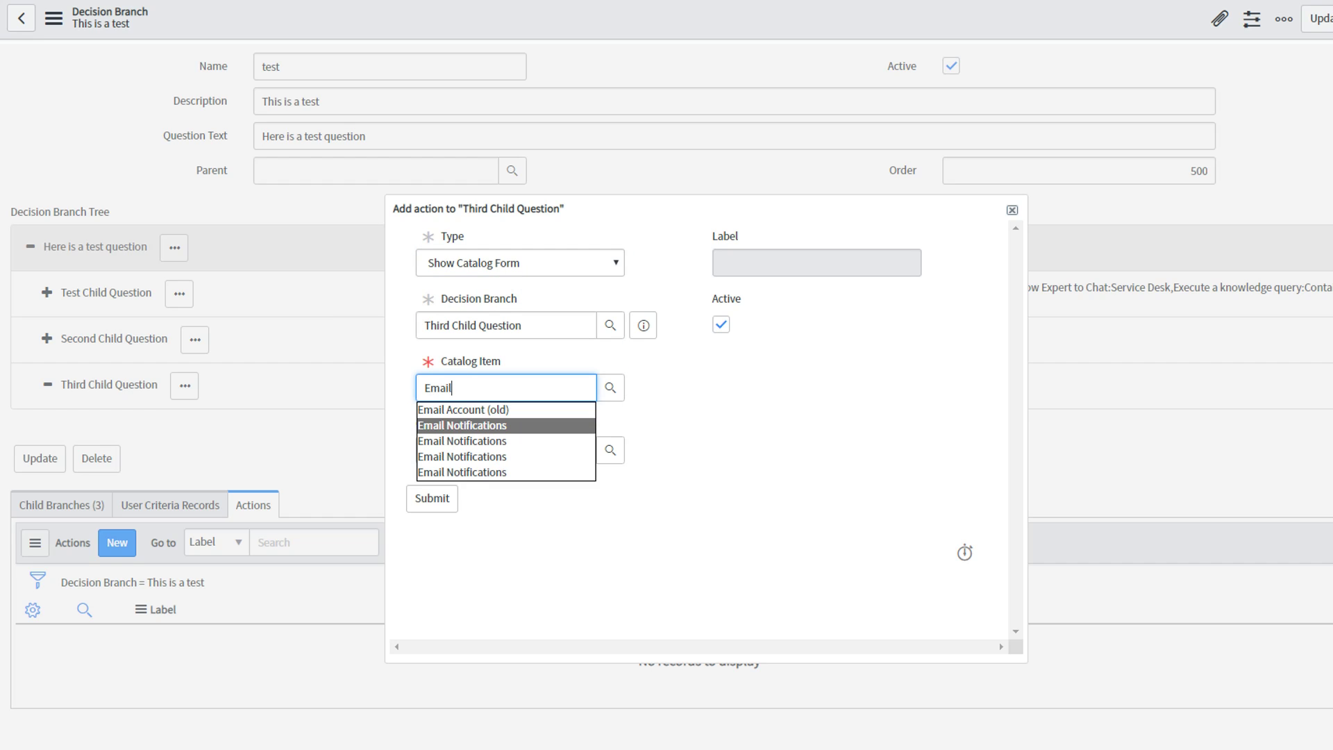
key("ctrl+a")
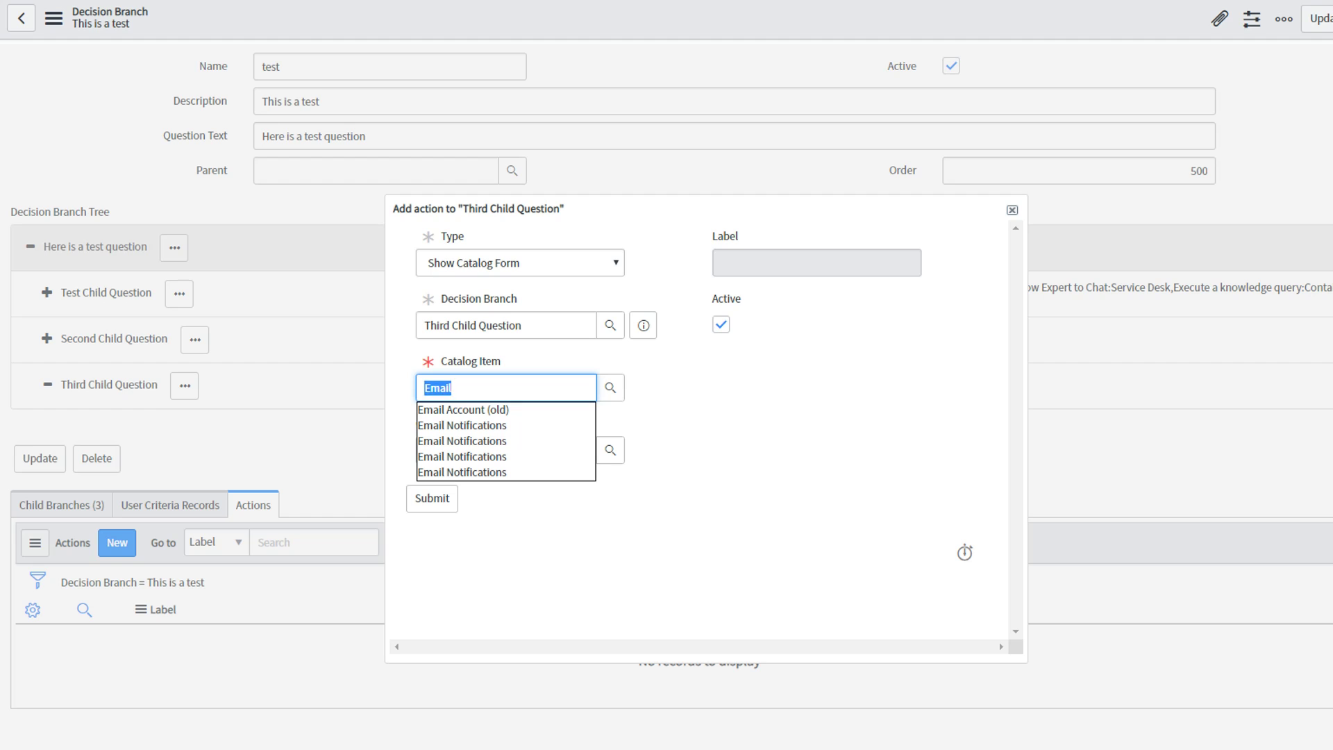
type("New EM")
key("Down")
key("Return")
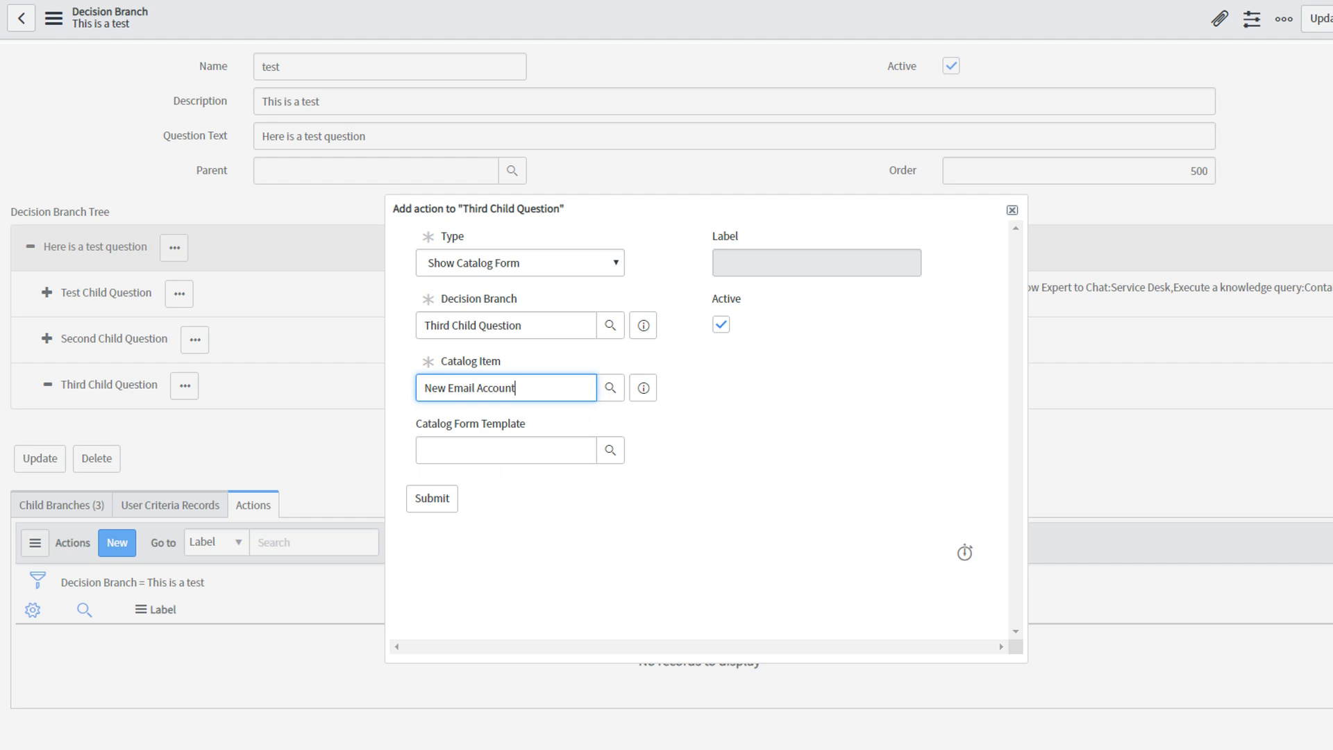
left_click(432, 499)
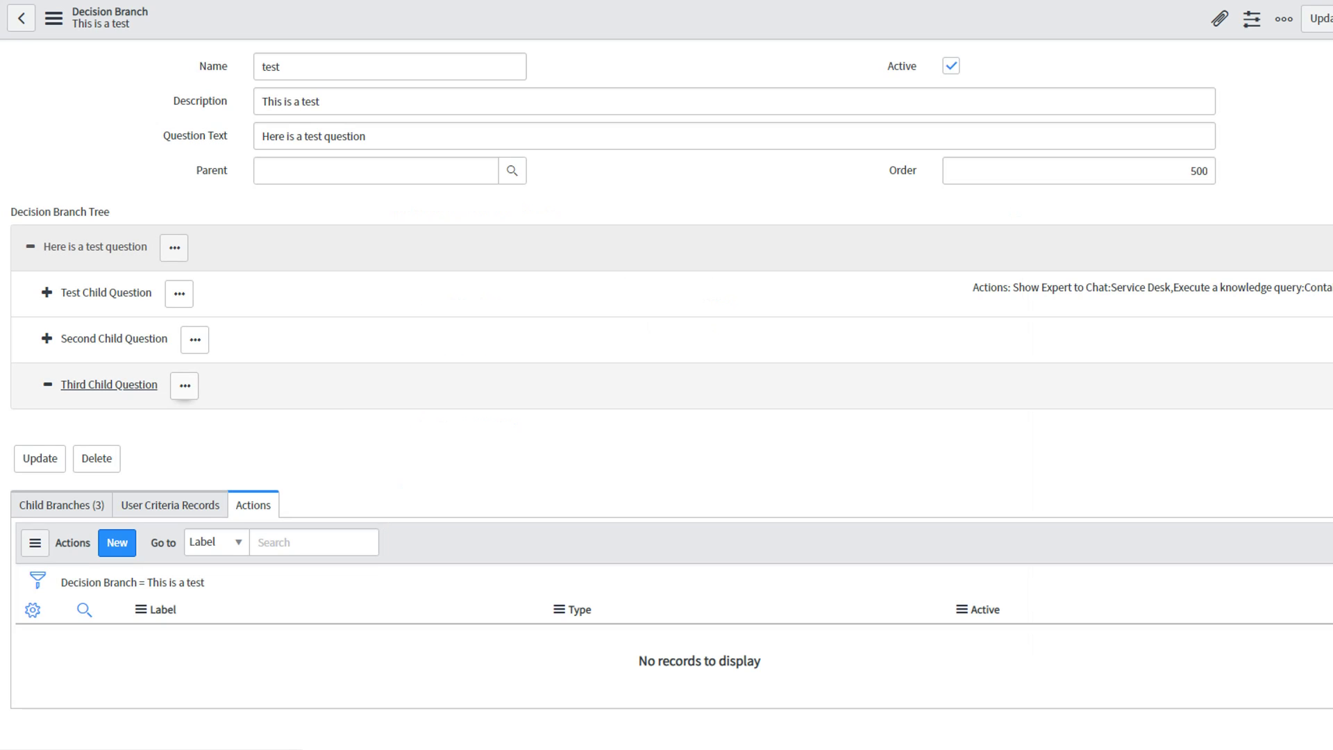
Step: Add a Show Knowledge Article action to Third Child Question for article KB0000024
left_click(185, 386)
left_click(238, 379)
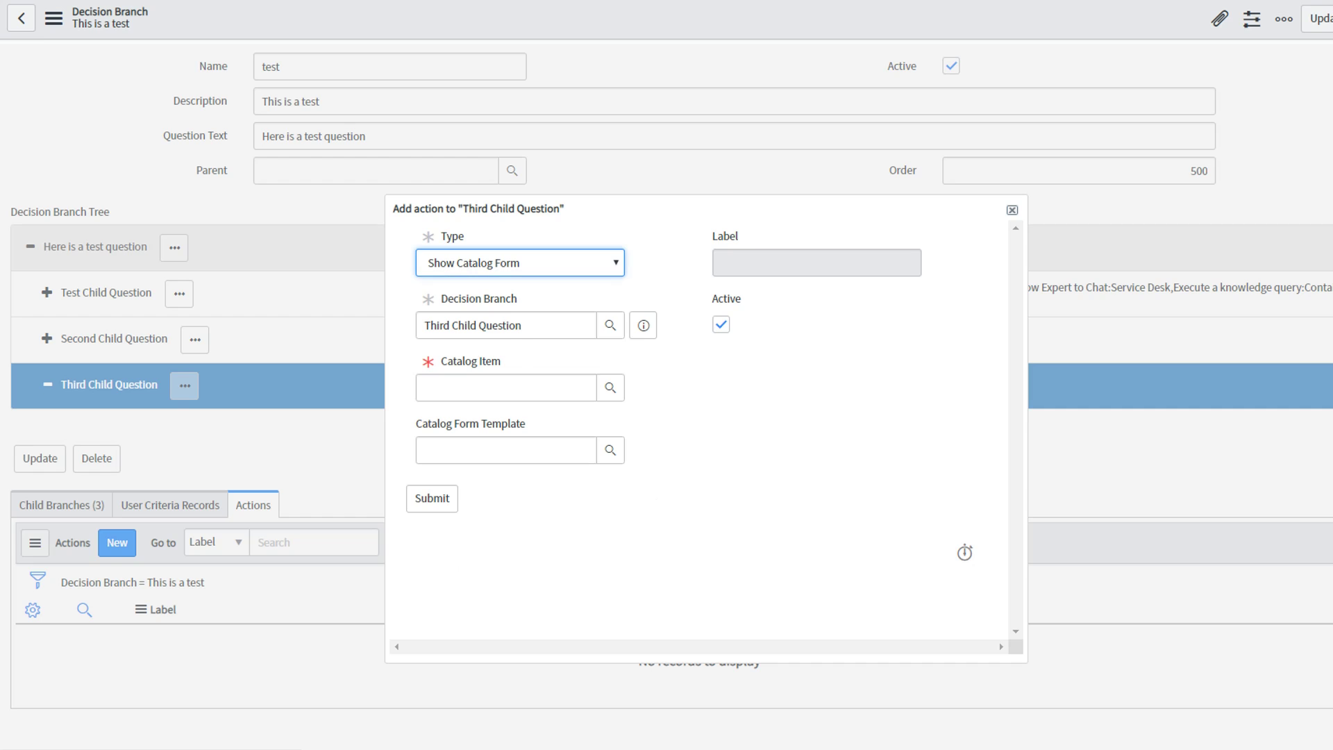
left_click(521, 262)
key("Down")
key("Up")
key("Return")
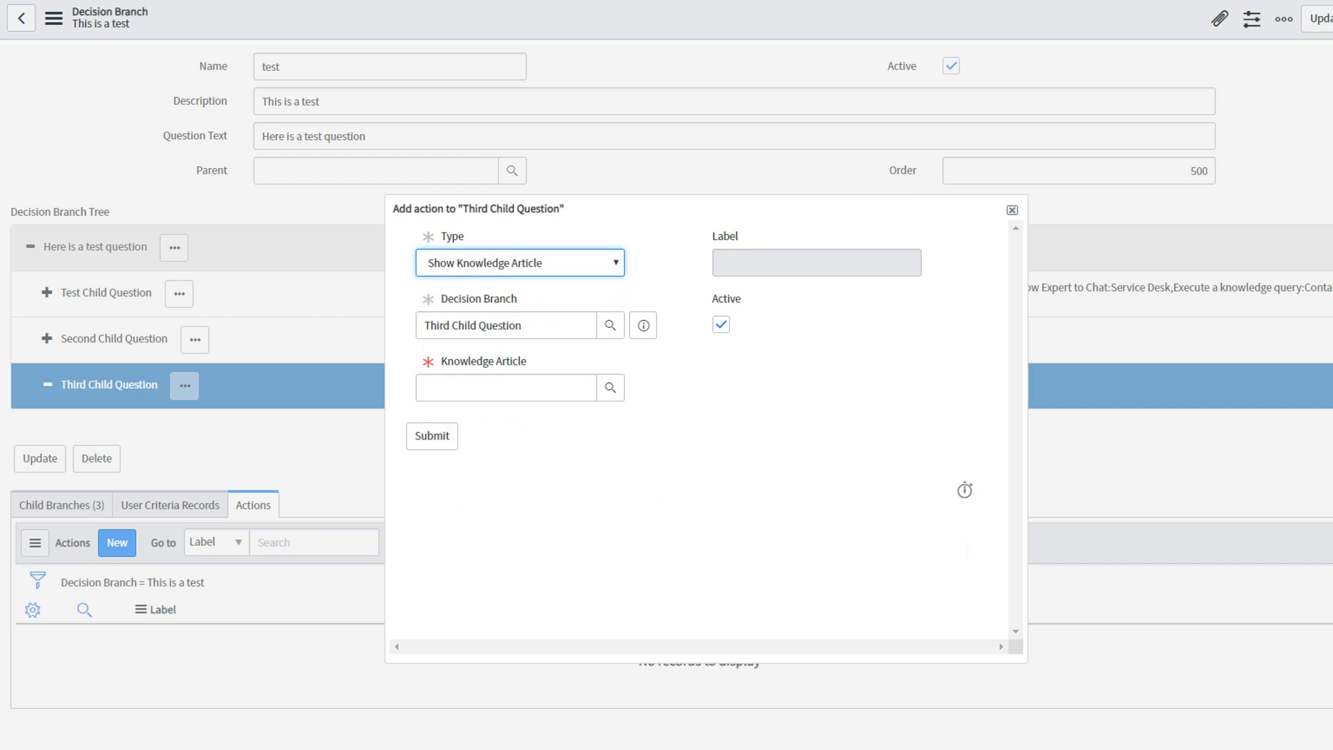
key("Down")
key("Return")
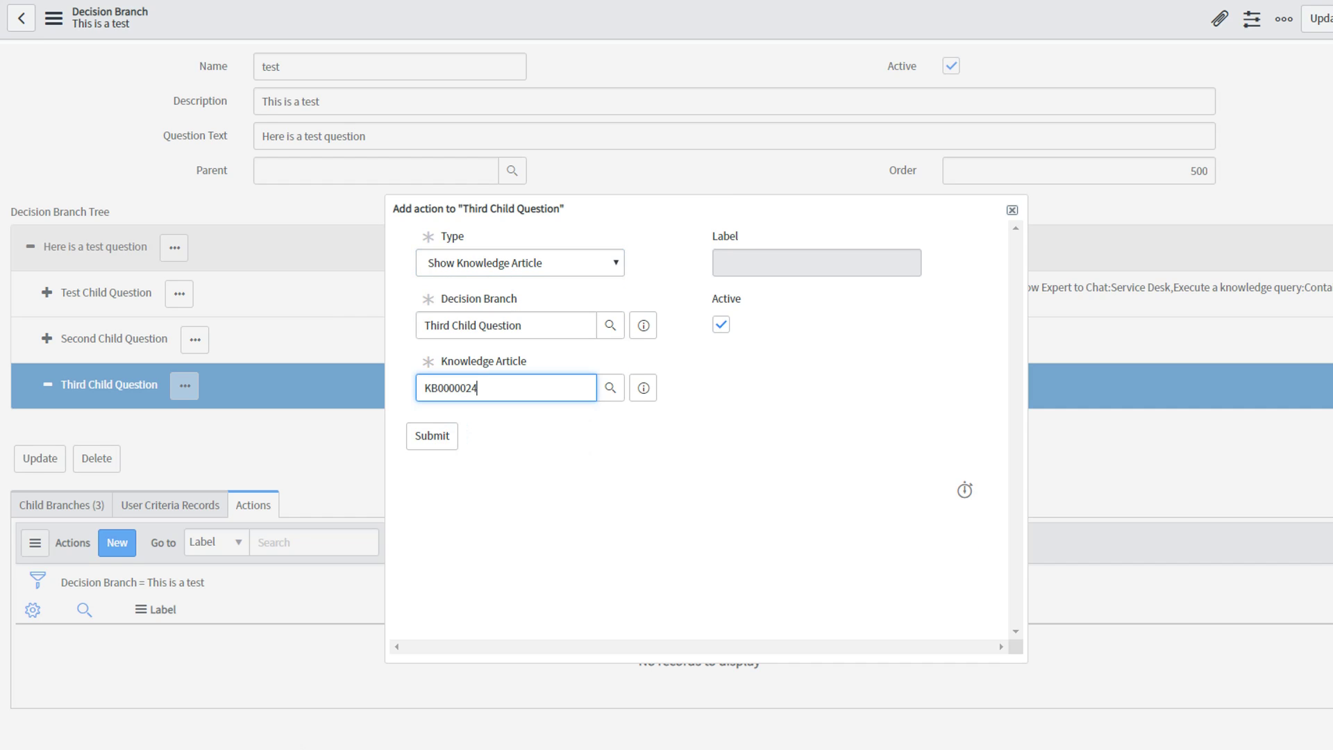
left_click(432, 436)
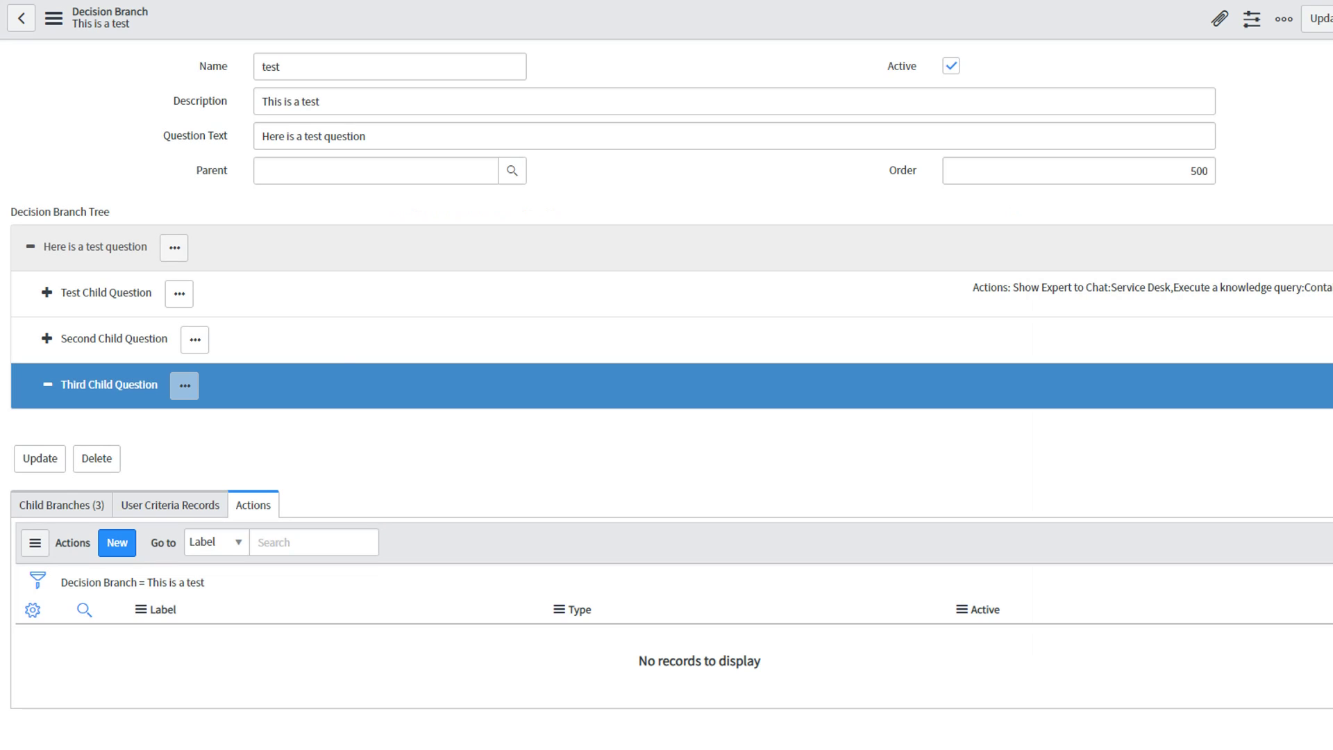
Step: Add a second Show Knowledge Article action to Third Child Question for article KB0000032
left_click(184, 385)
left_click(239, 380)
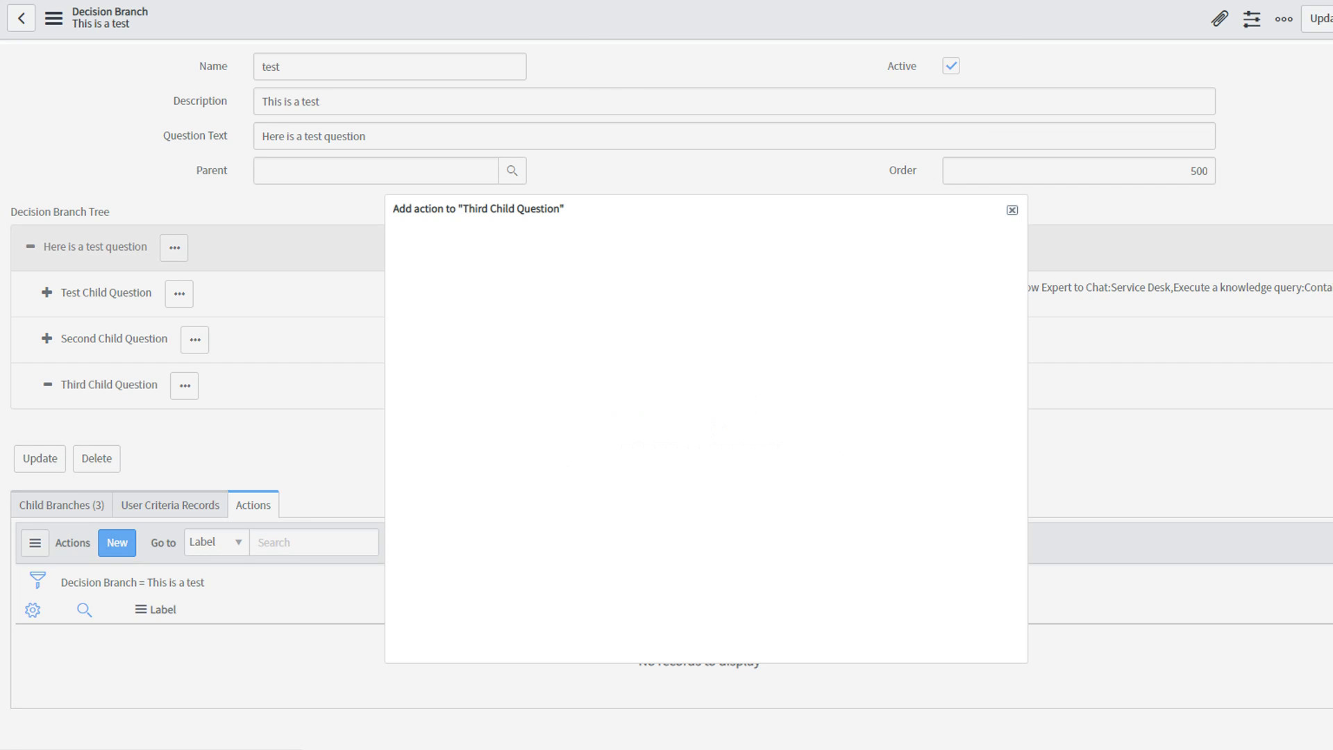
key("alt+Down")
key("Down")
key("Down")
key("Up")
key("Return")
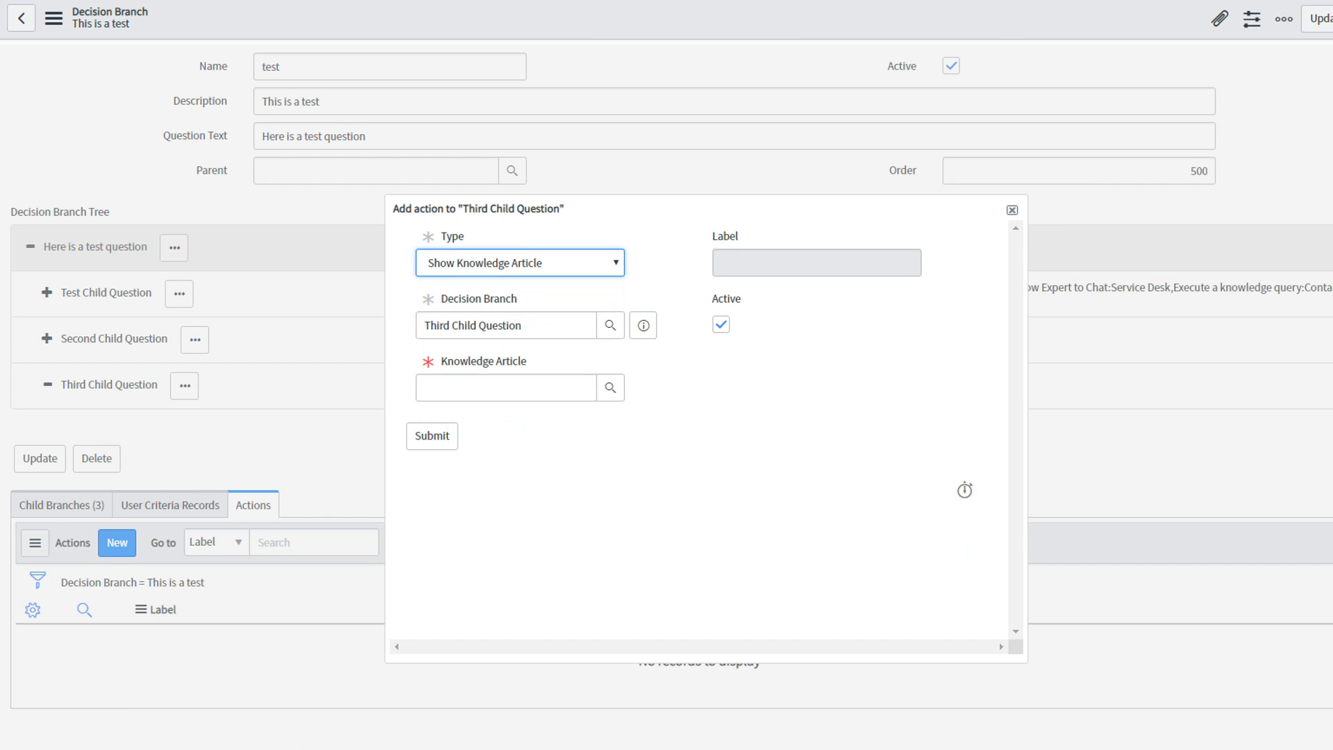
key("Tab")
key("Down")
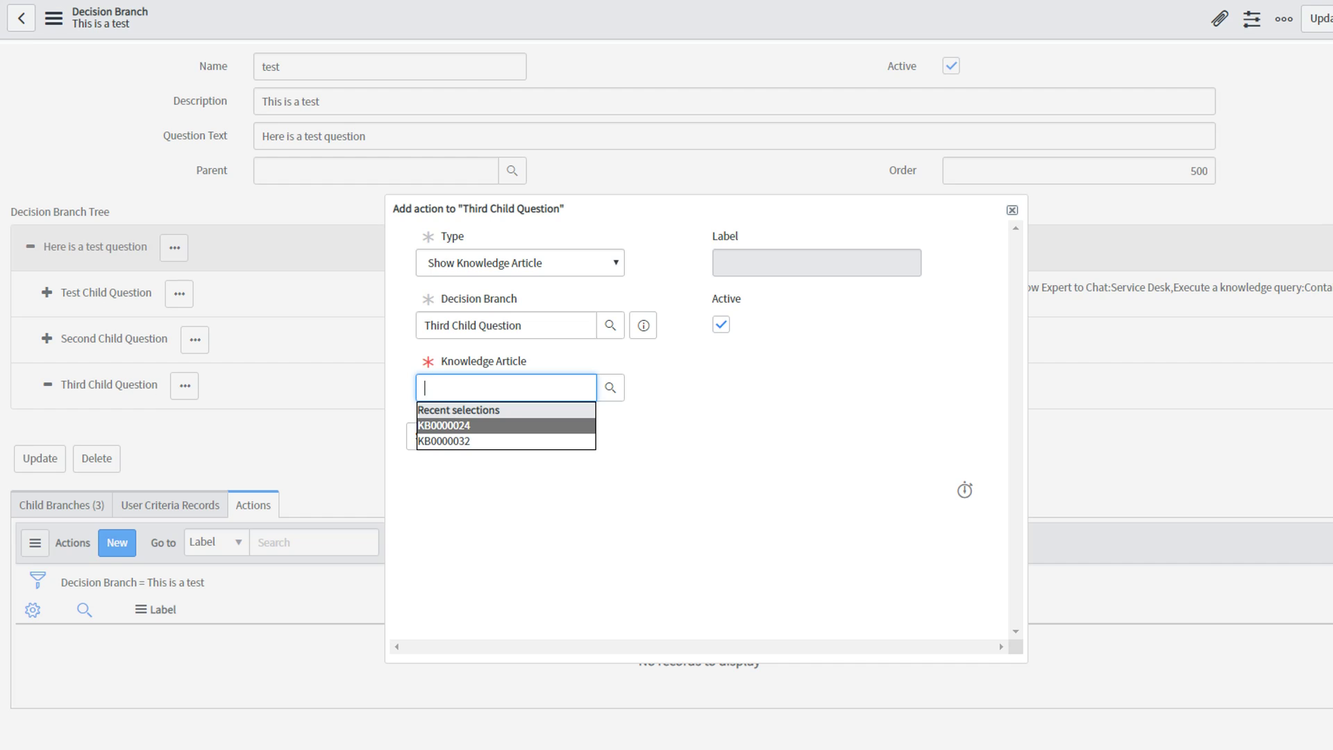
key("Return")
key("Tab")
key("Return")
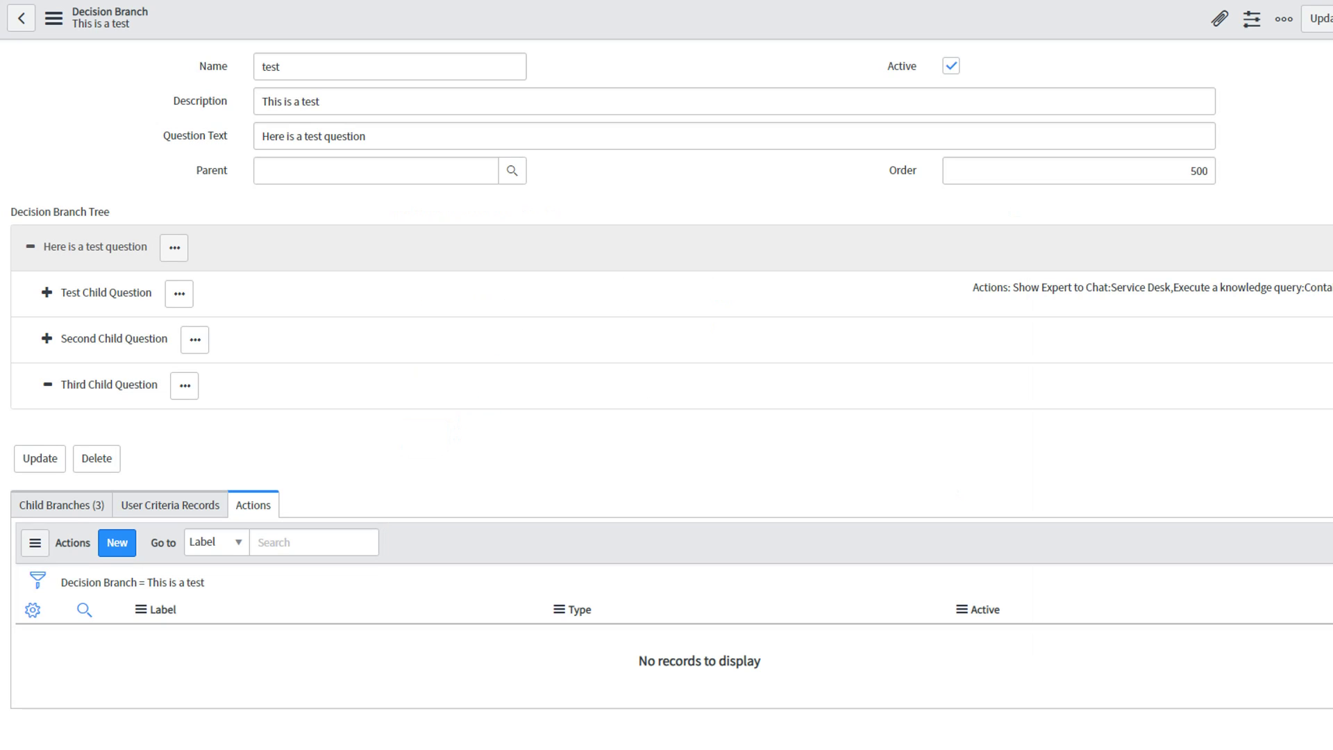
Step: Add a Redirect to a SP Page action to Third Child Question with evg-service-status as the page
left_click(184, 386)
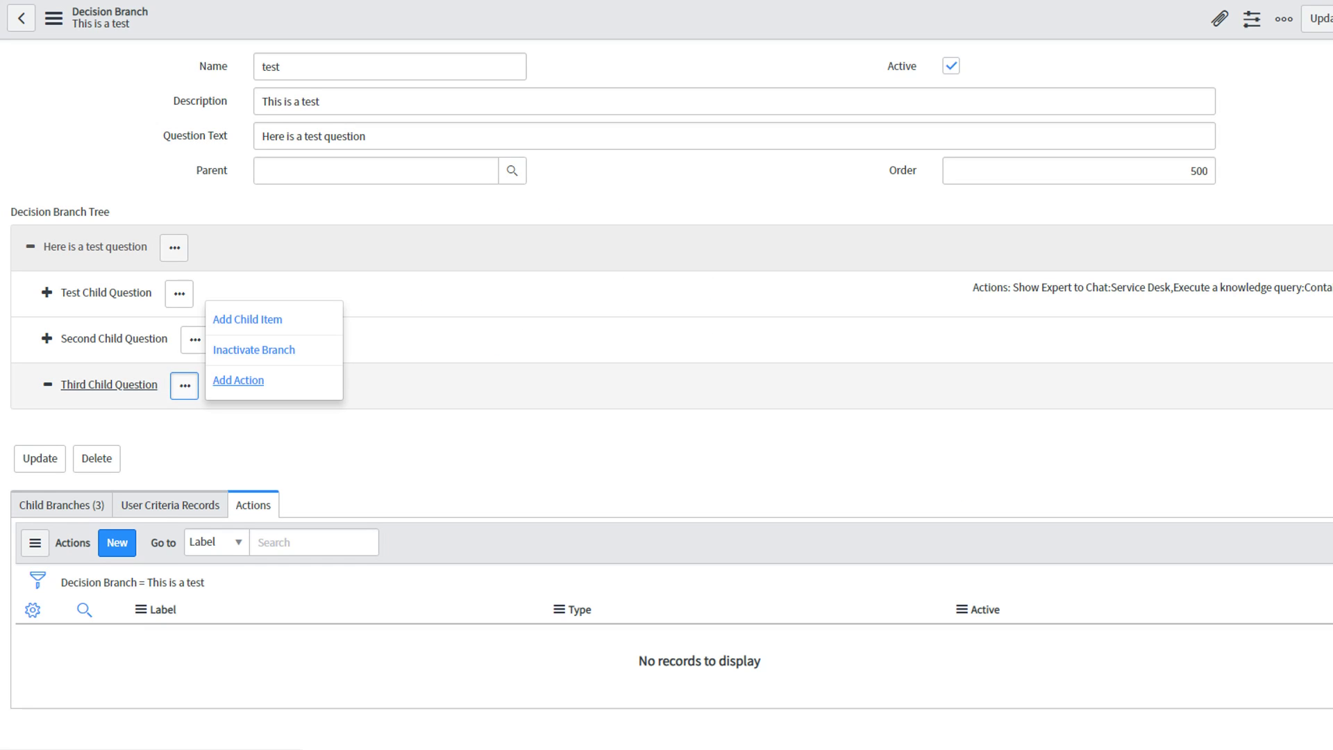
key("Return")
key("alt+Down")
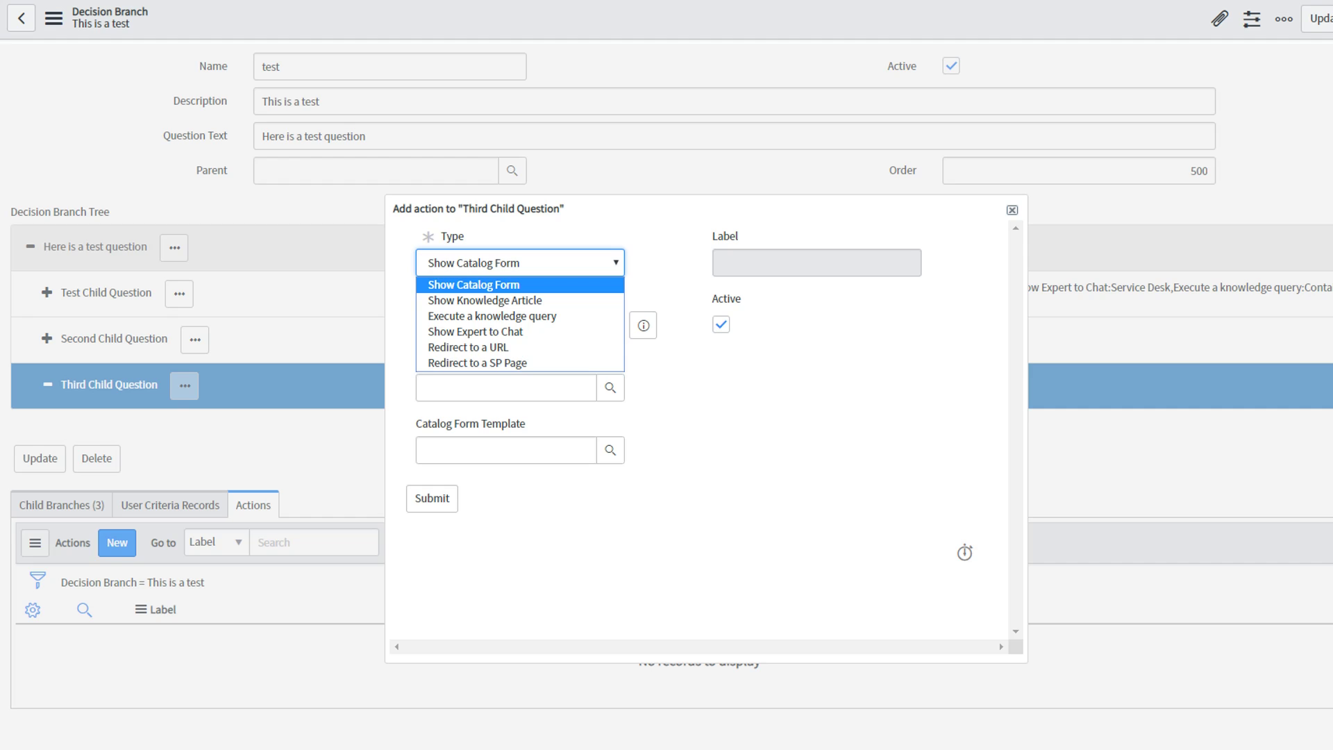
key("Down")
key("Down")
key("Down")
key("Down")
key("Down")
key("Return")
left_click(505, 388)
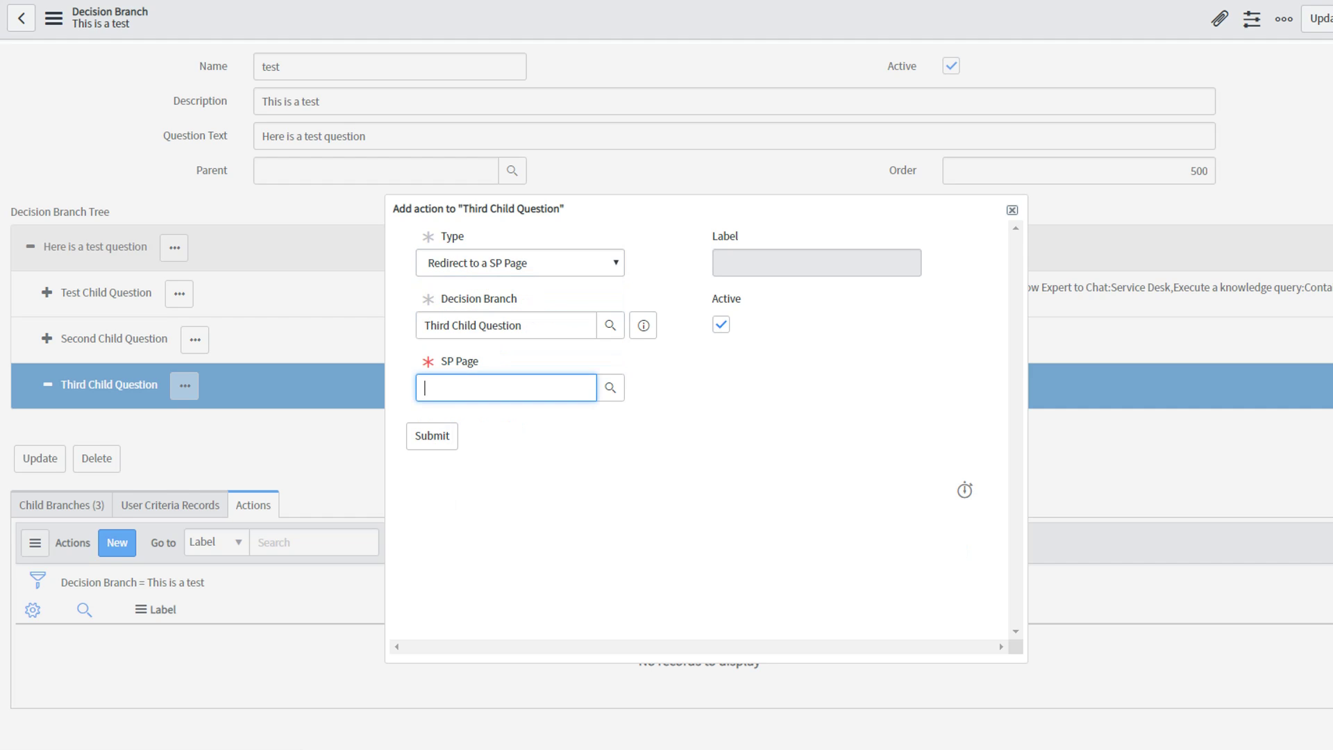
type("*service")
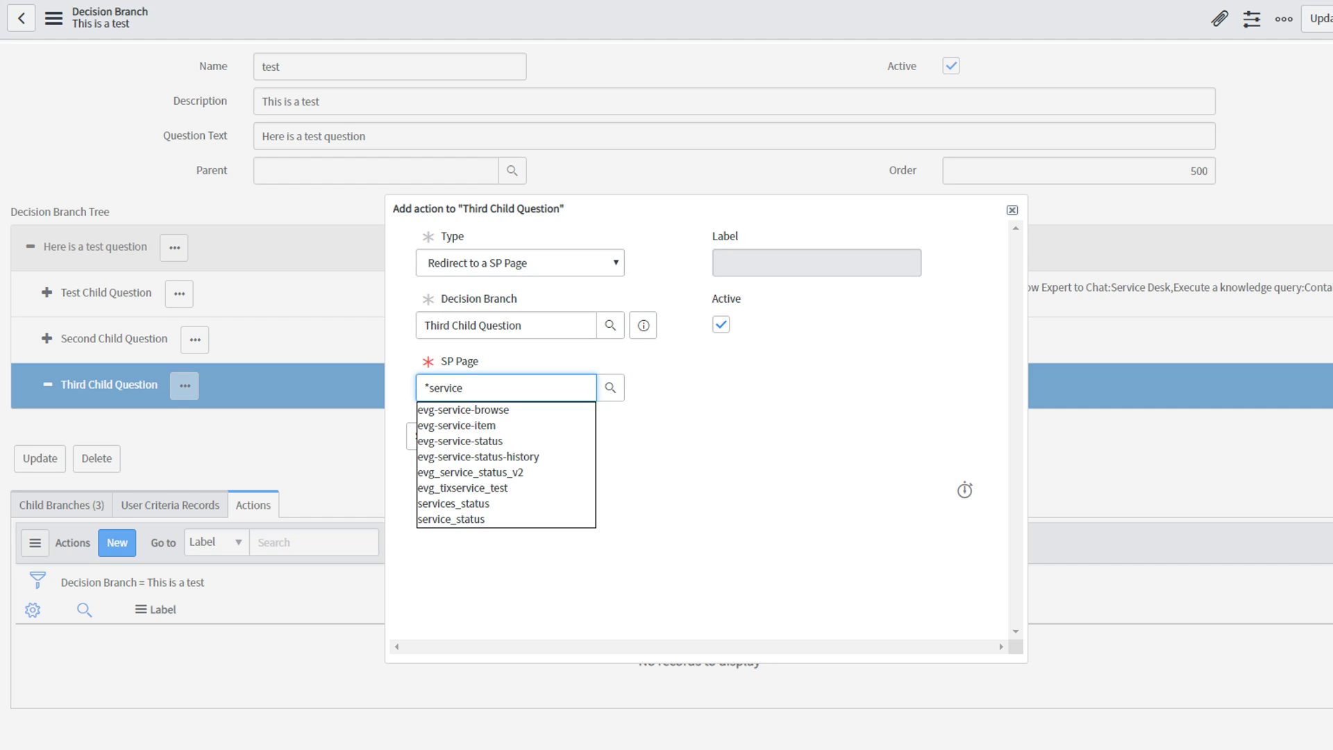
left_click(460, 441)
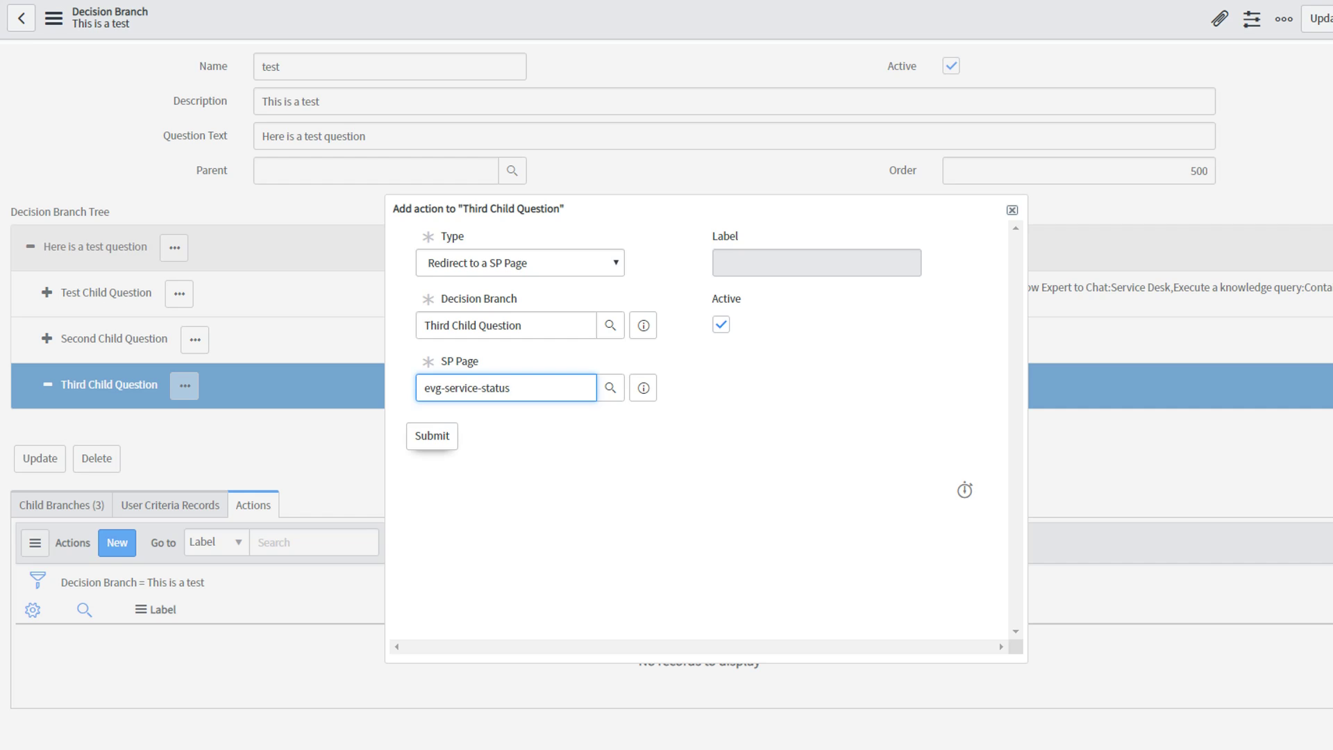
left_click(432, 436)
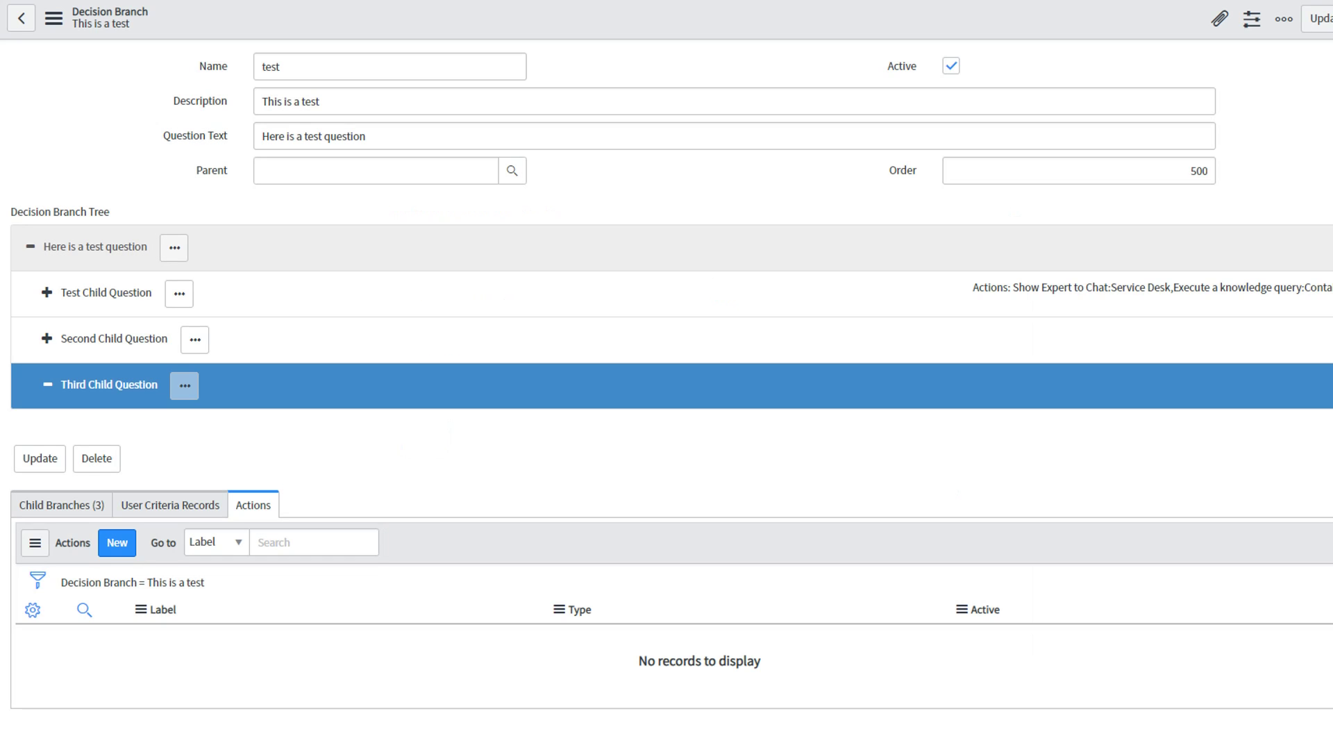
Step: Deactivate and save the test decision branch, and reactivate and save it to force an update of the record
left_click(951, 66)
right_click(888, 25)
left_click(914, 37)
left_click(952, 66)
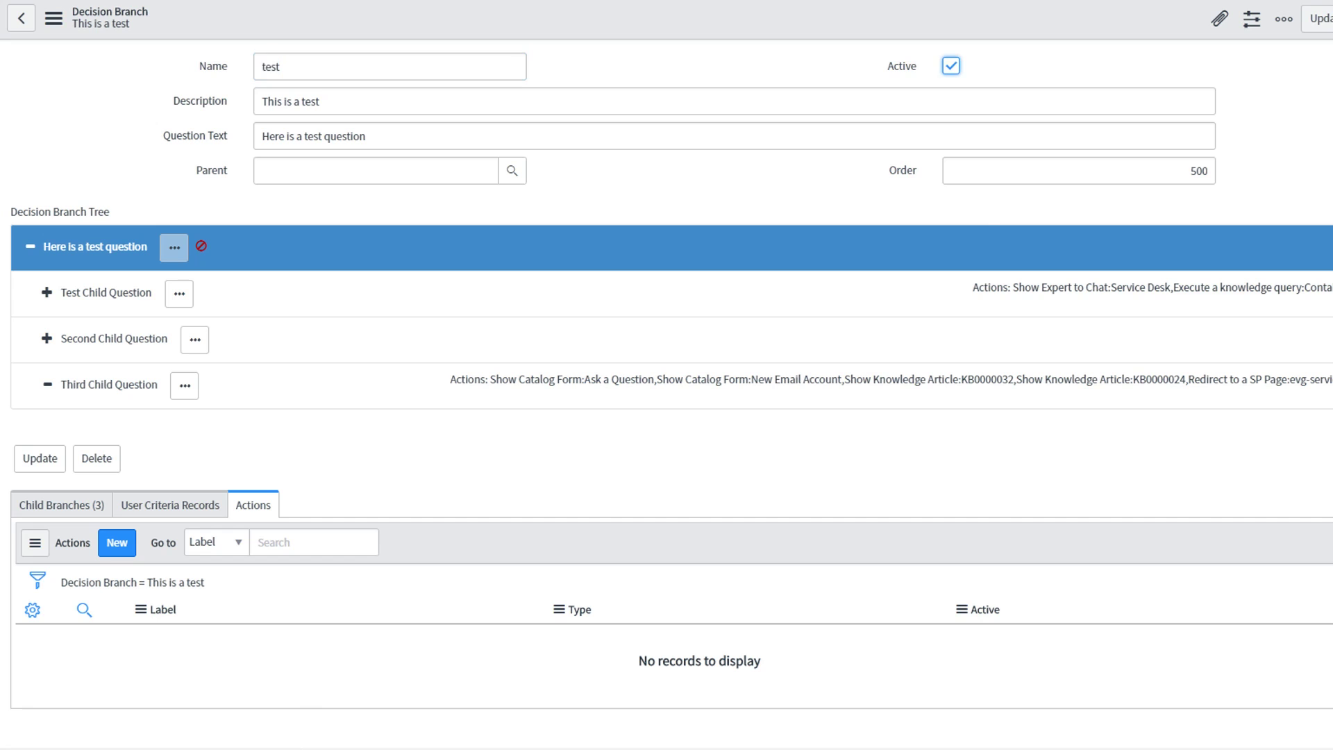
right_click(880, 10)
left_click(906, 20)
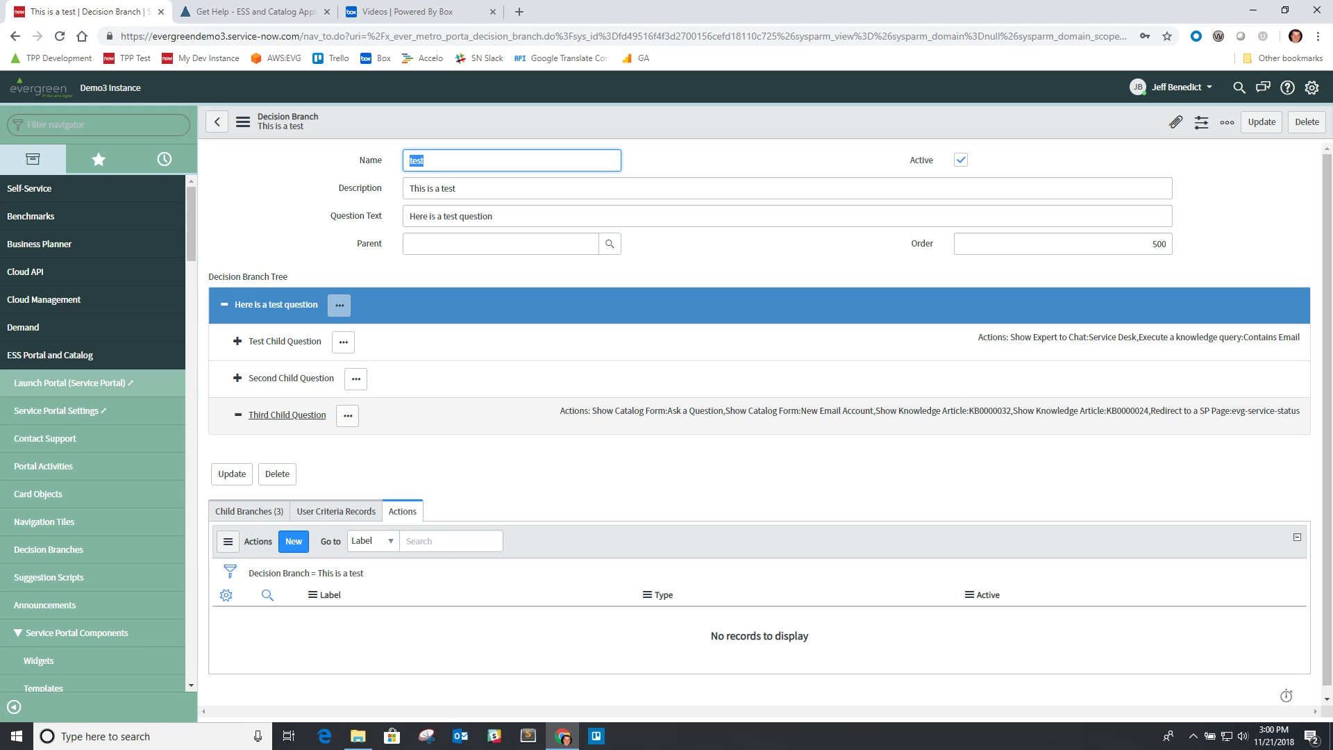
Step: In the portal's Get Help page, refresh the saved data and open Third Child Question under the test question
left_click(254, 12)
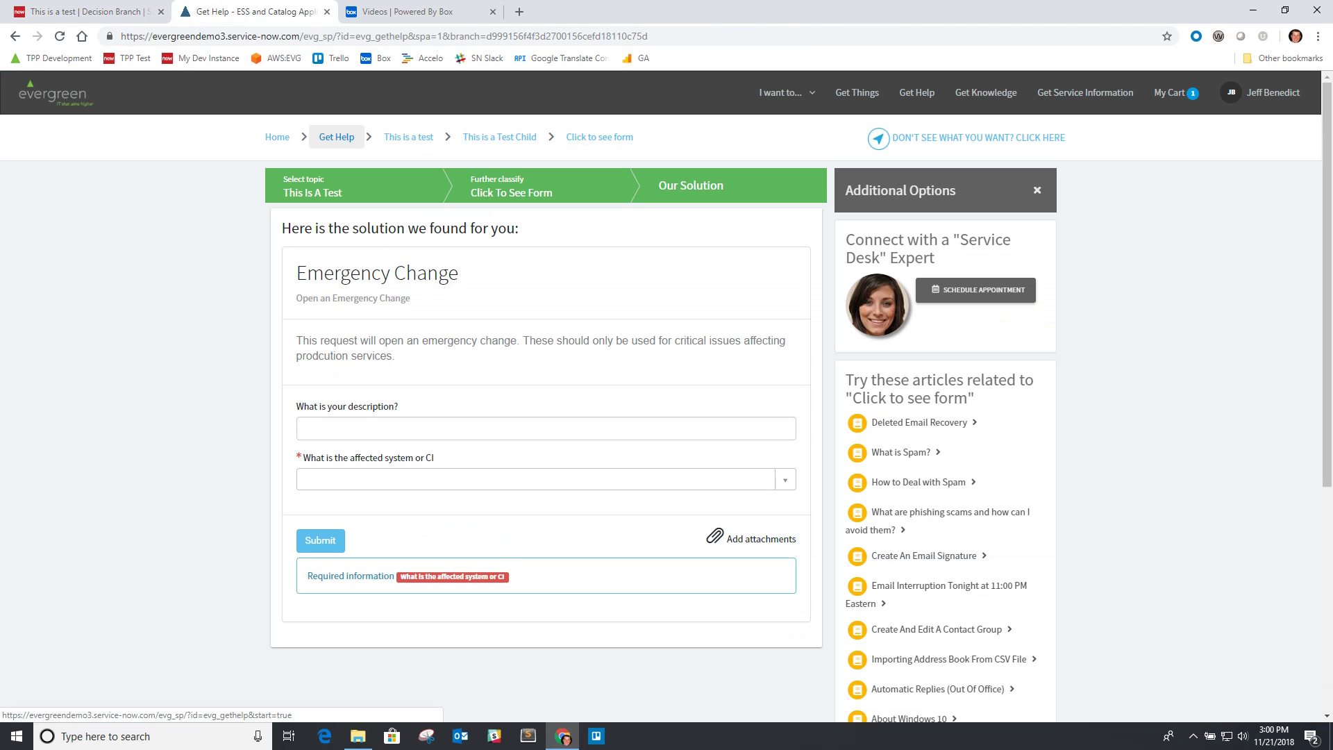
left_click(336, 136)
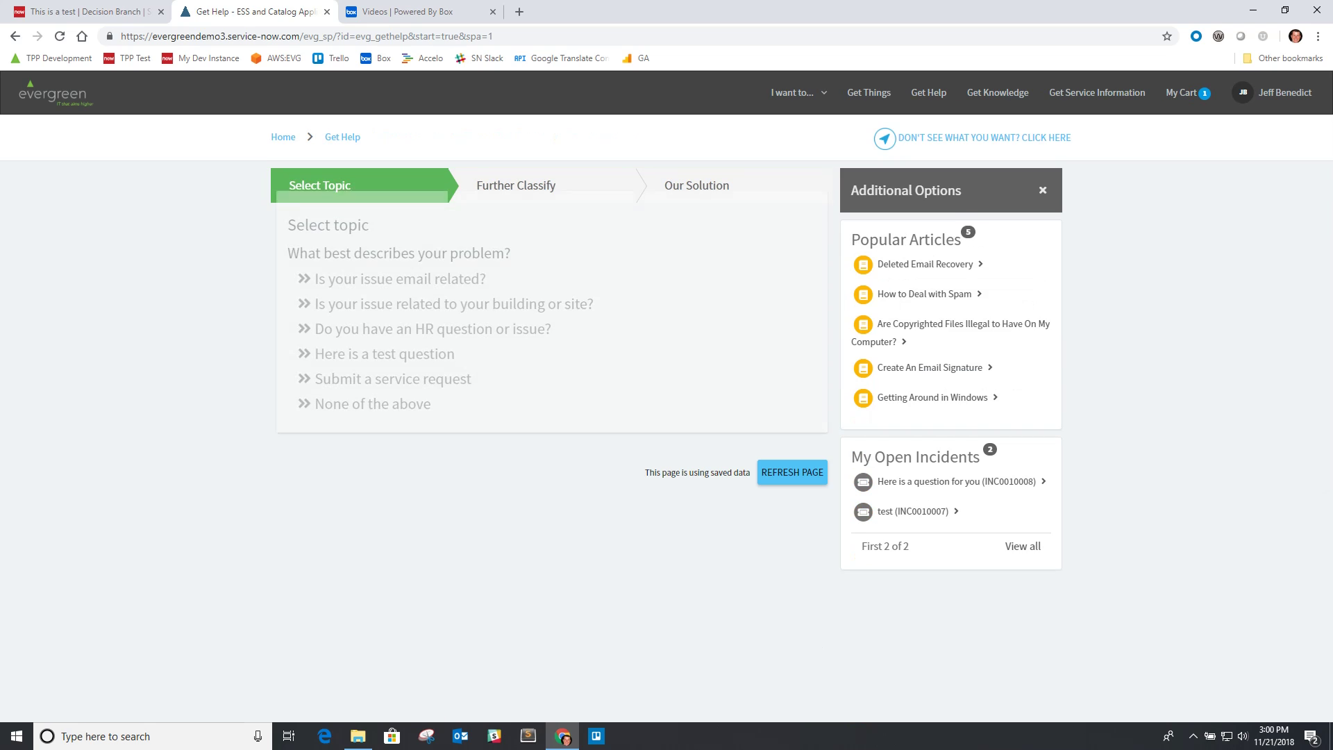
left_click(385, 372)
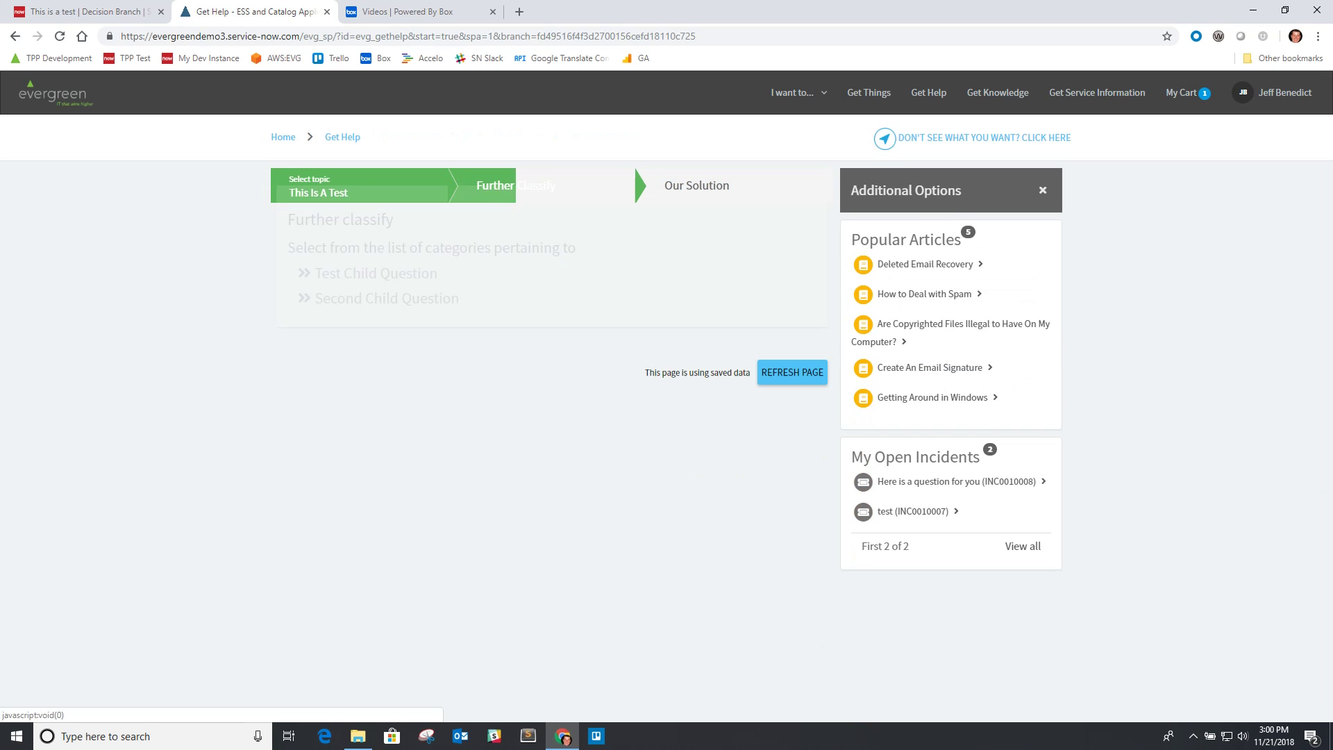
left_click(792, 372)
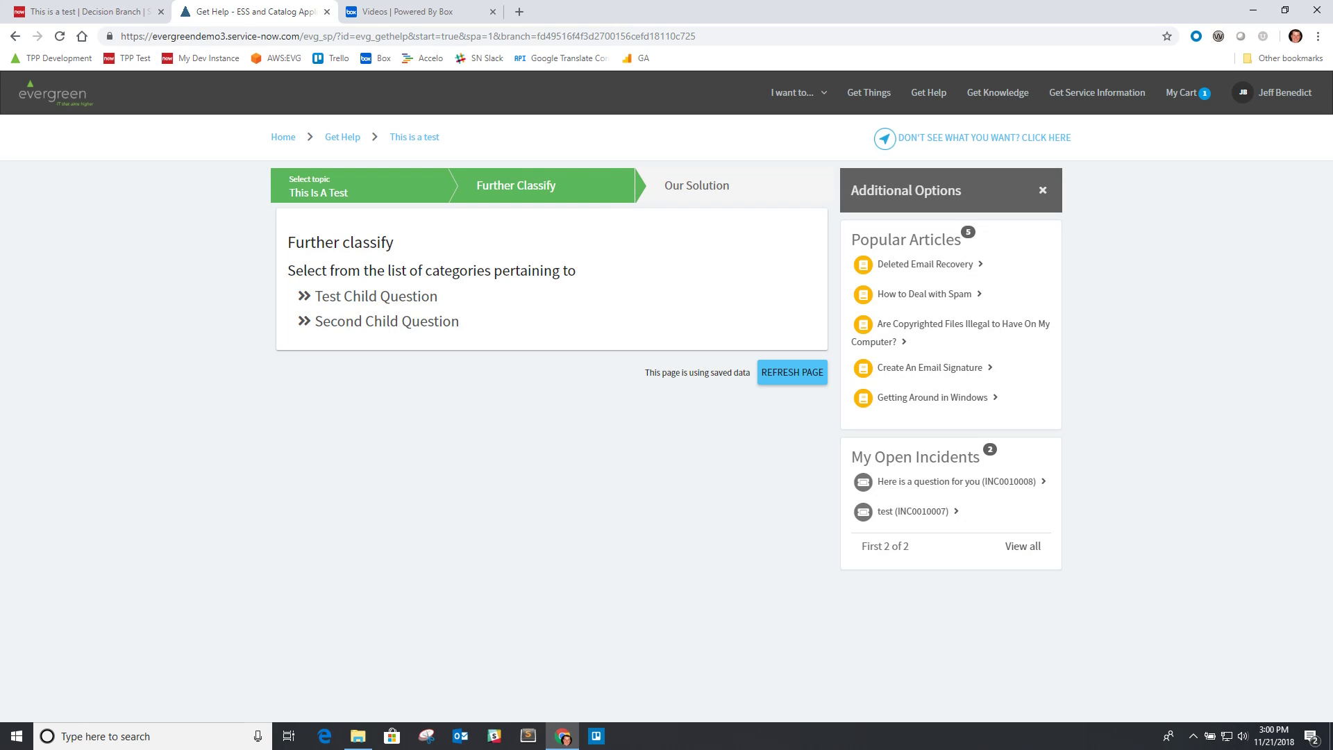
left_click(342, 137)
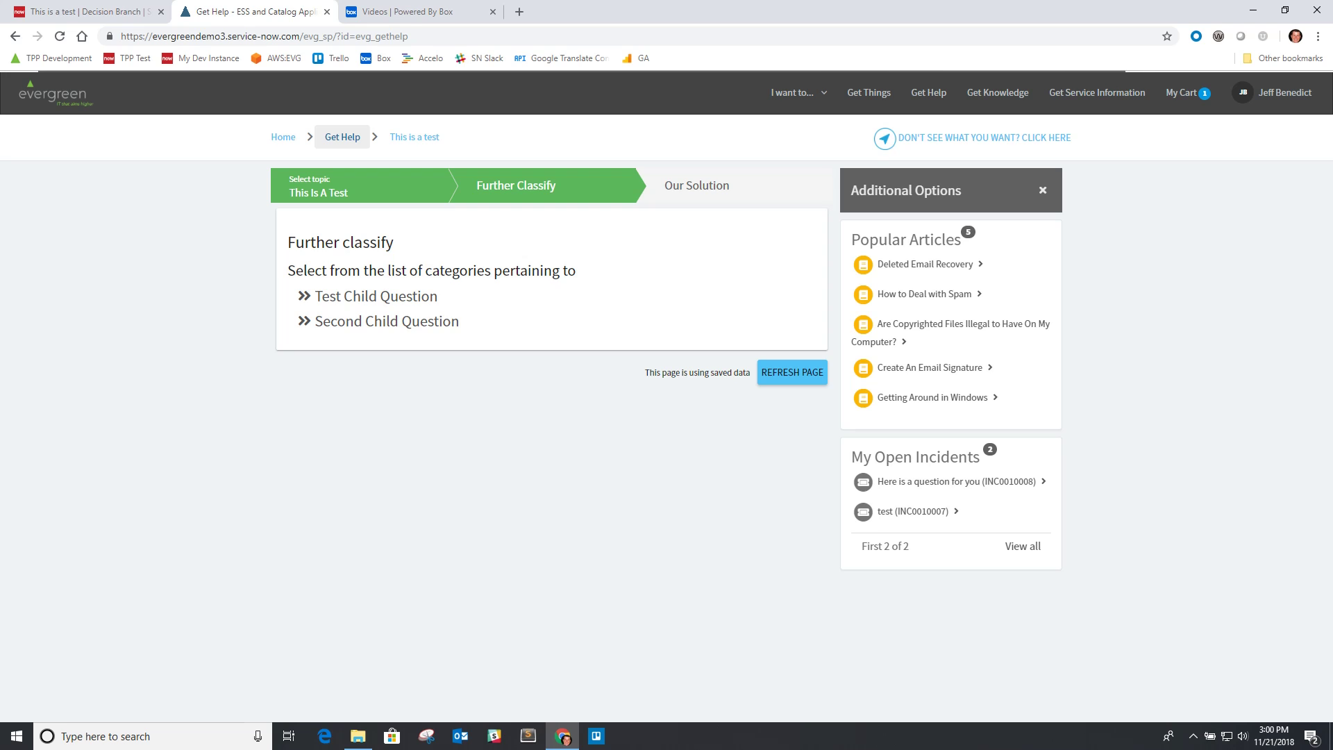
left_click(385, 372)
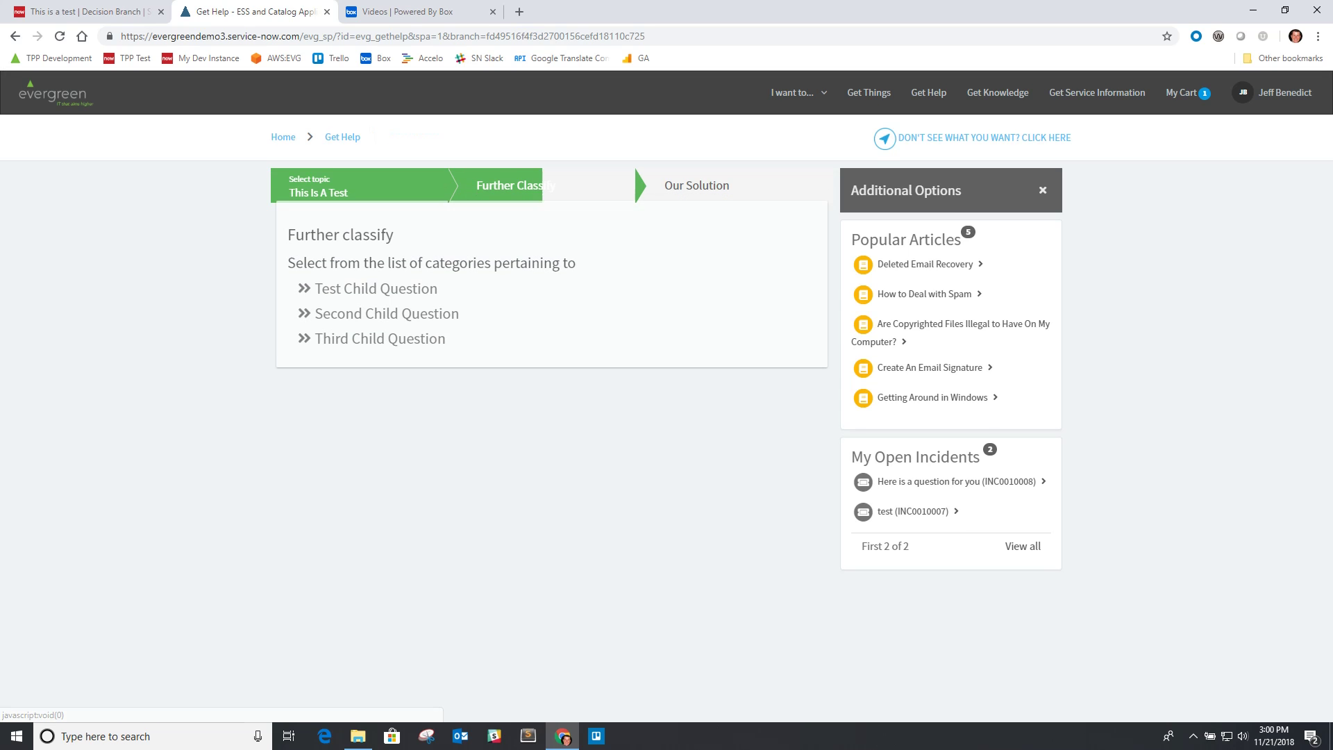
left_click(380, 346)
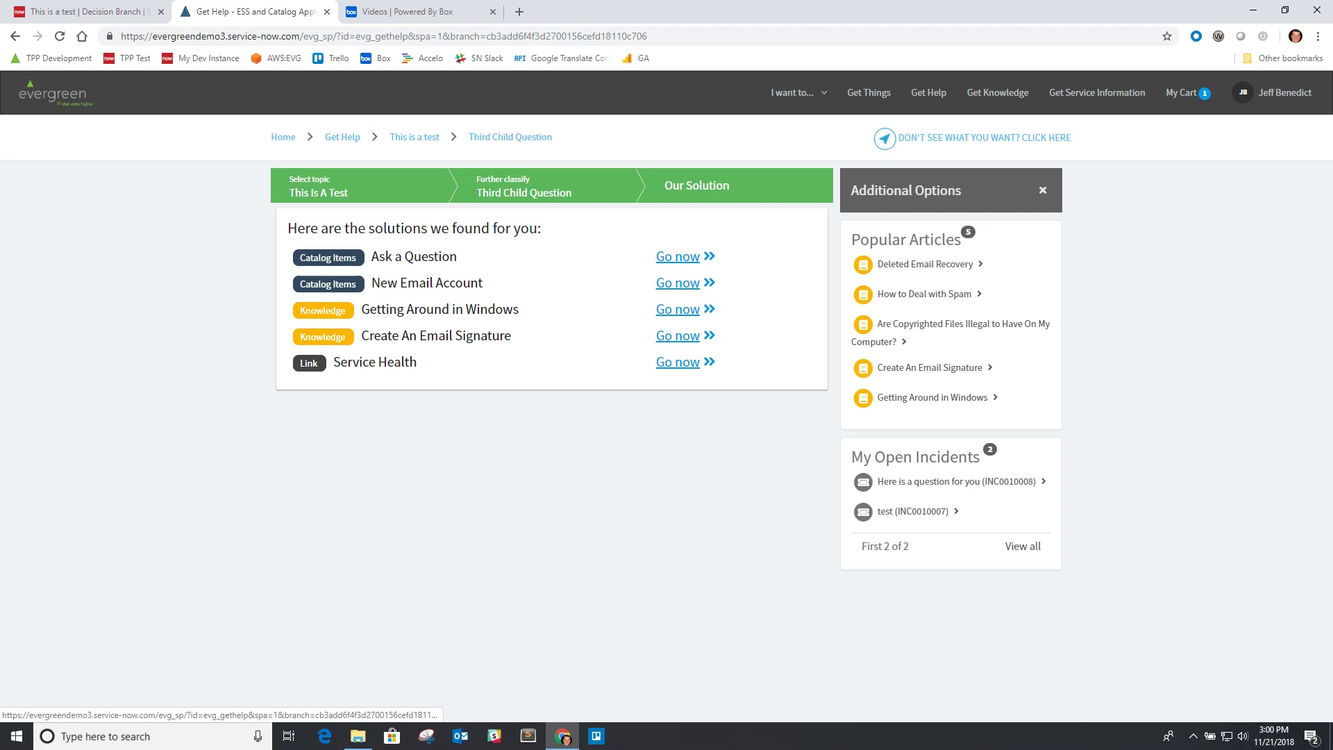
Step: Check the Ask a Question and Service Health solutions of Third Child Question, returning to the solutions list
left_click(678, 257)
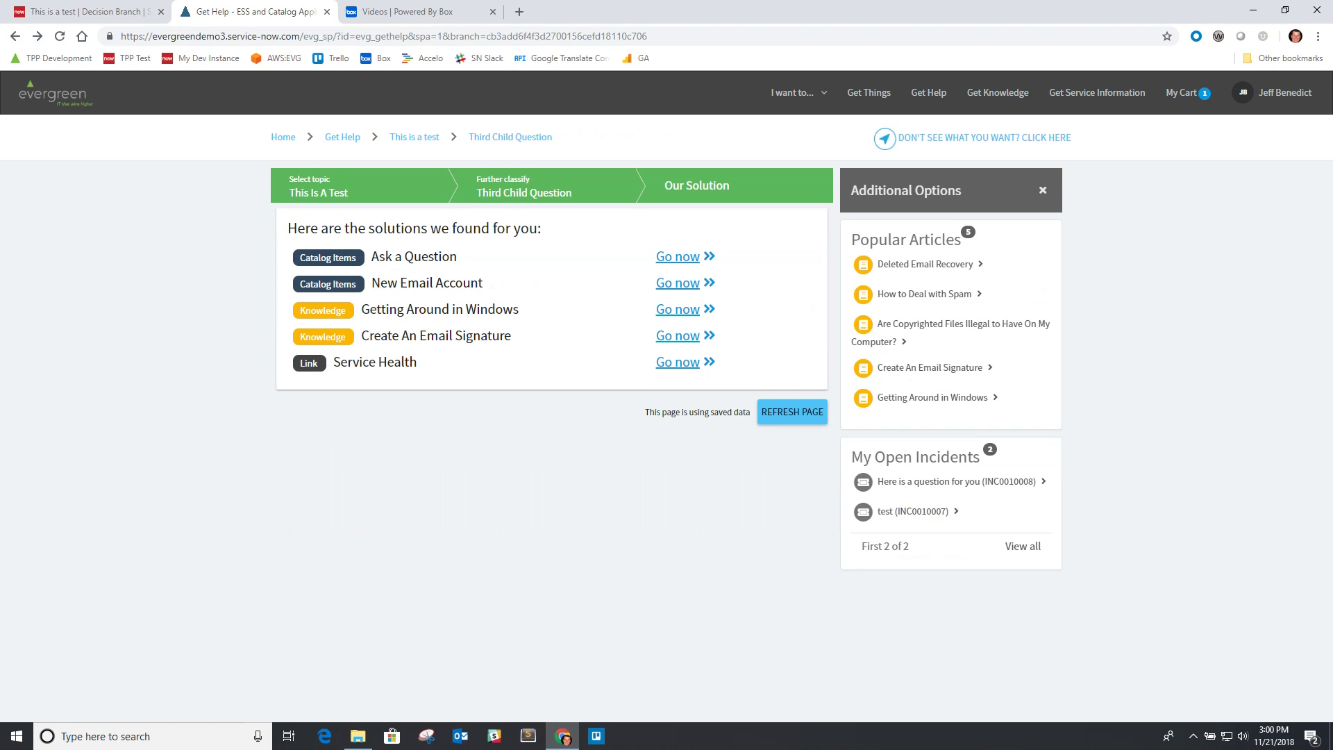
left_click(678, 363)
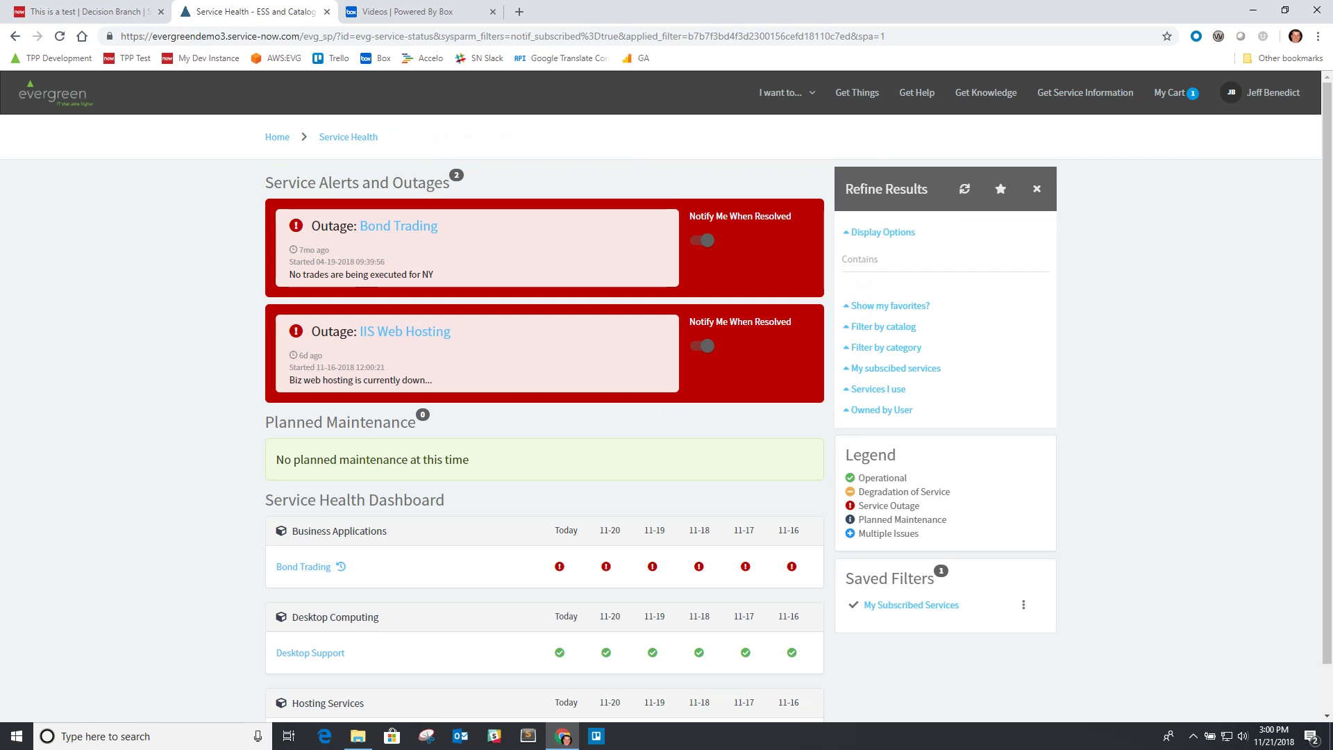
key("alt+Left")
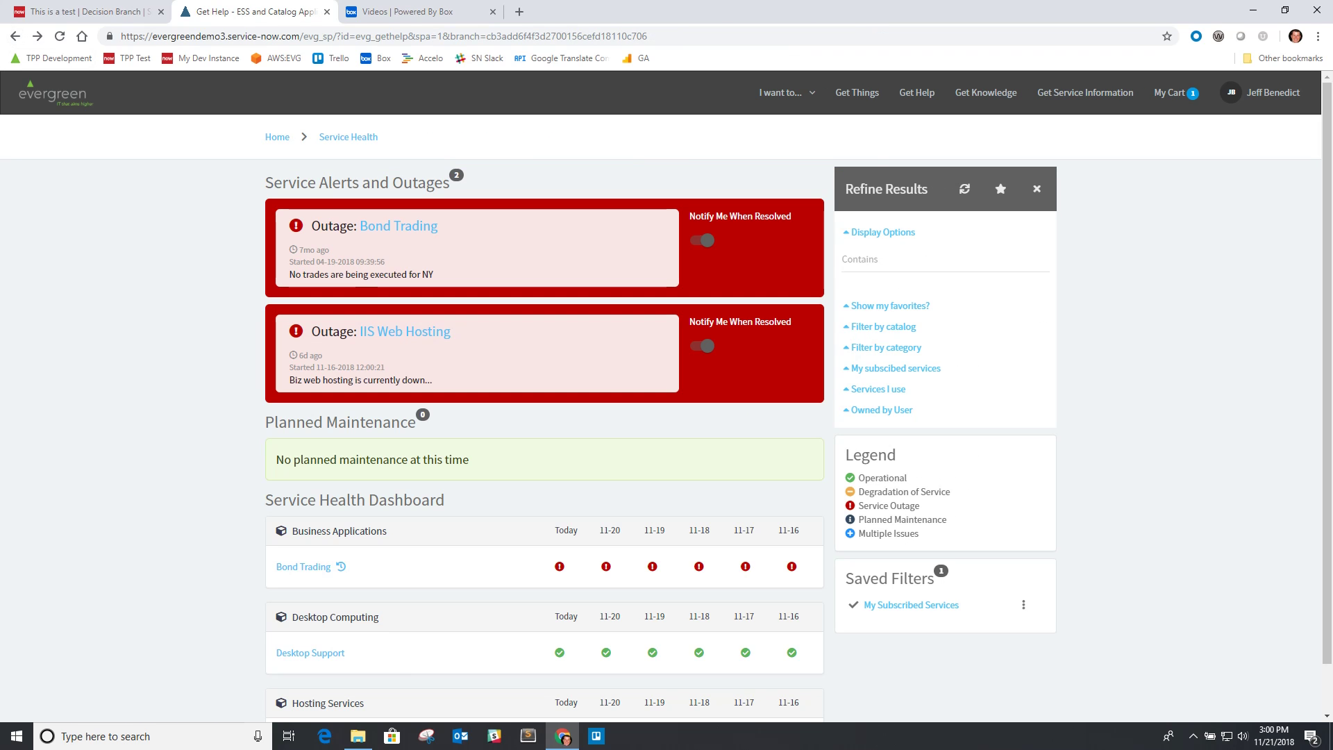
Step: Start a new solution item under the test question in the decision branch record, with Fourth Child Question as its solution text
left_click(88, 11)
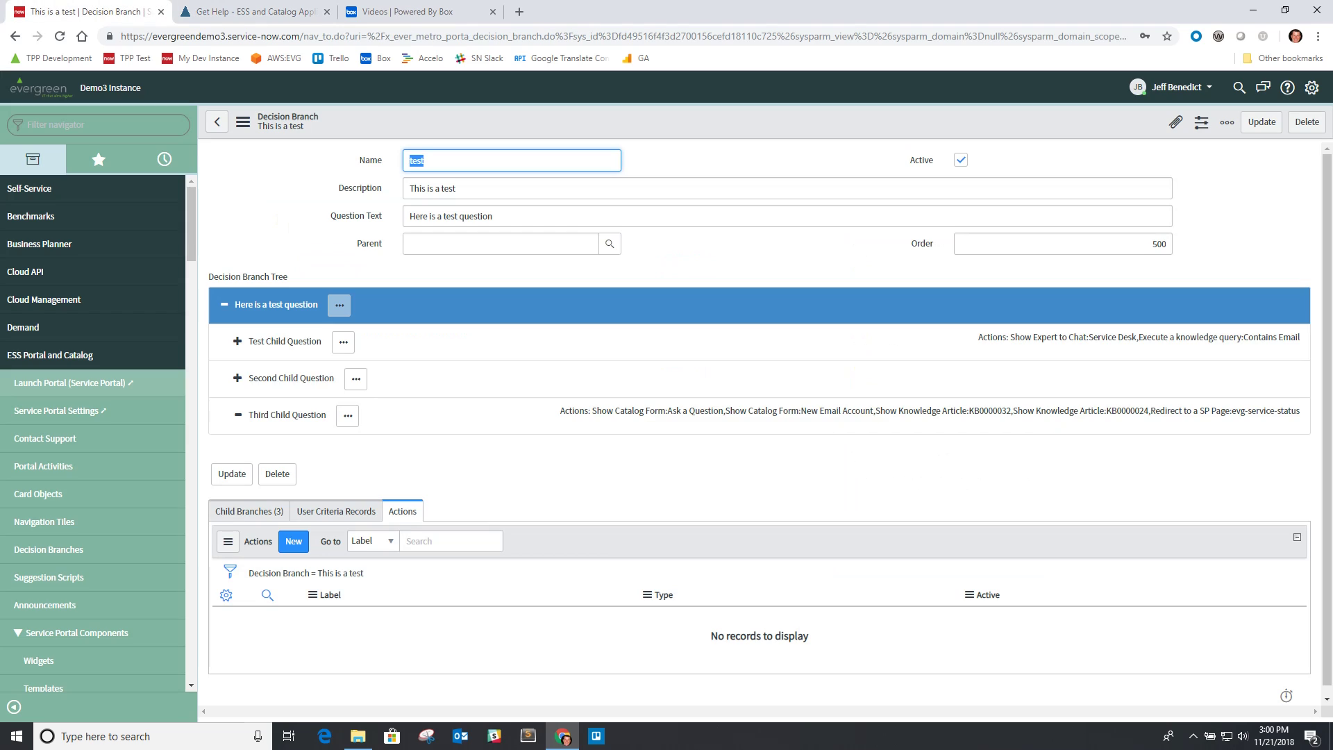
right_click(338, 309)
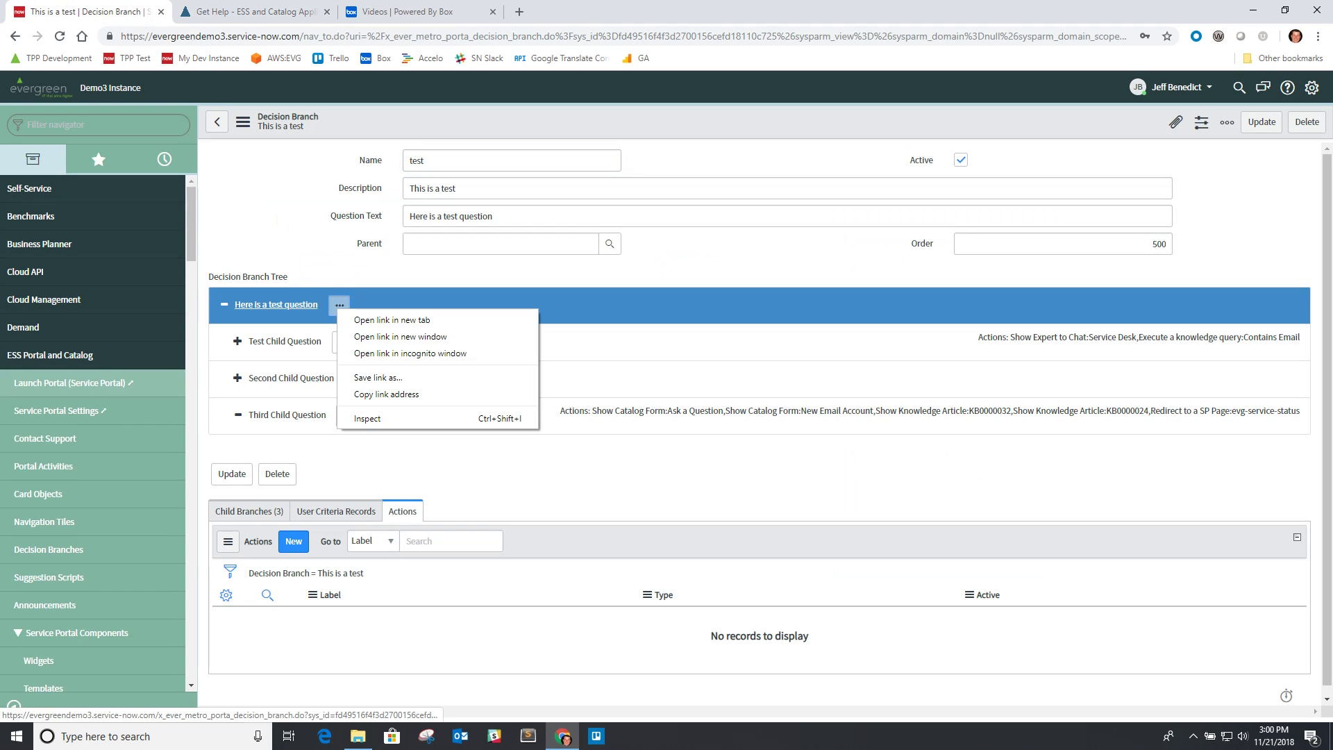
left_click(339, 305)
left_click(339, 305)
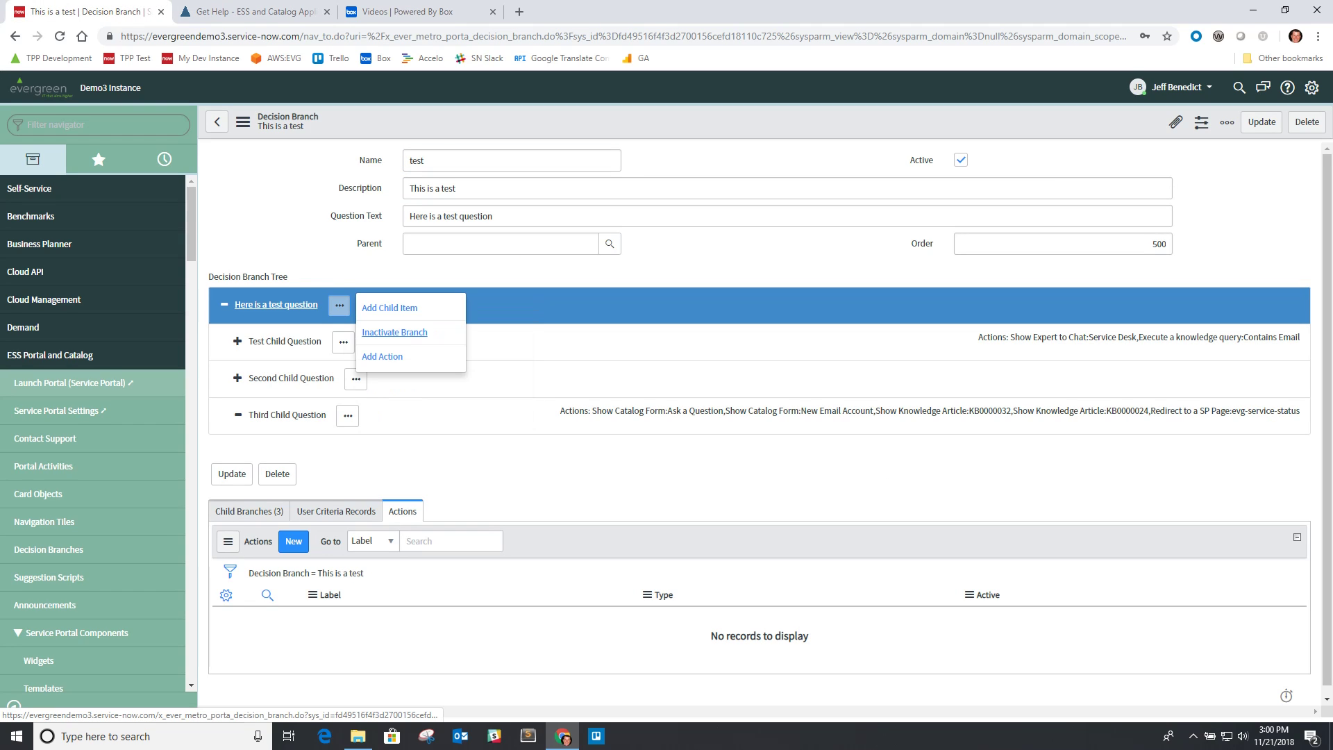
left_click(390, 308)
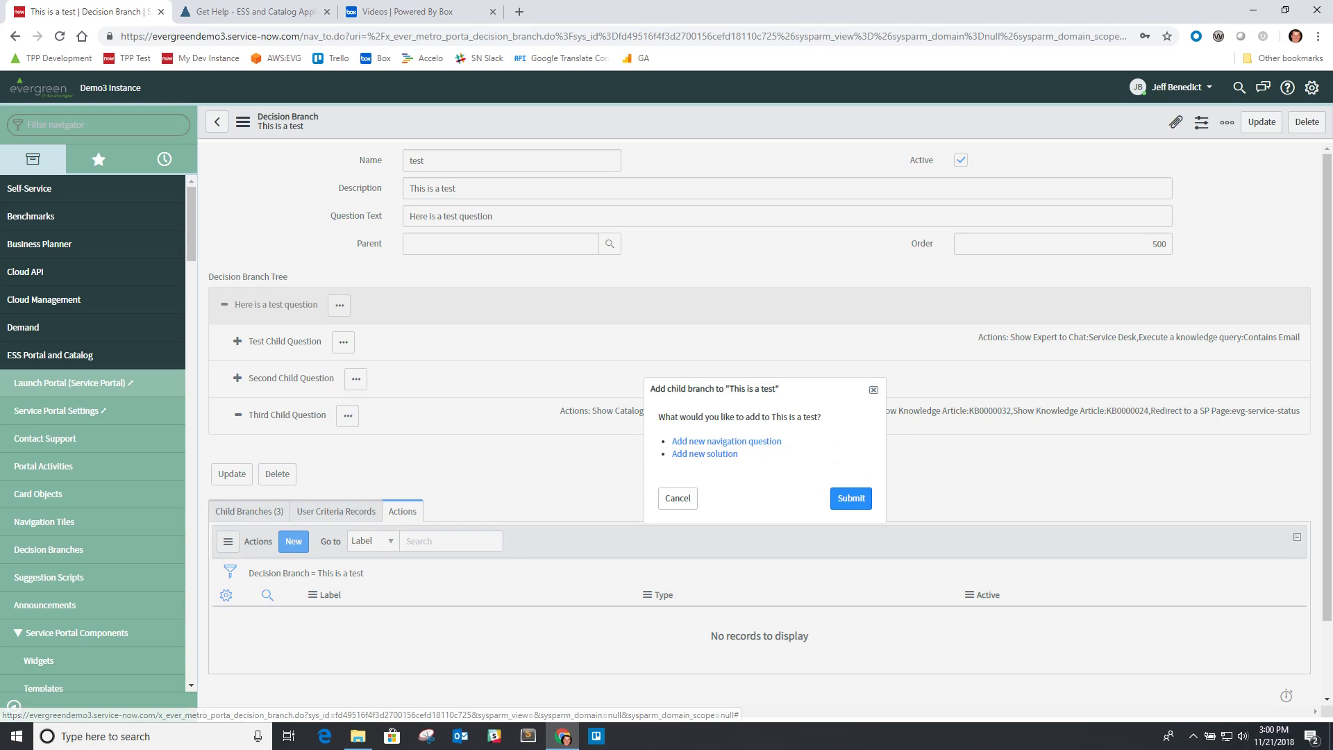
left_click(705, 454)
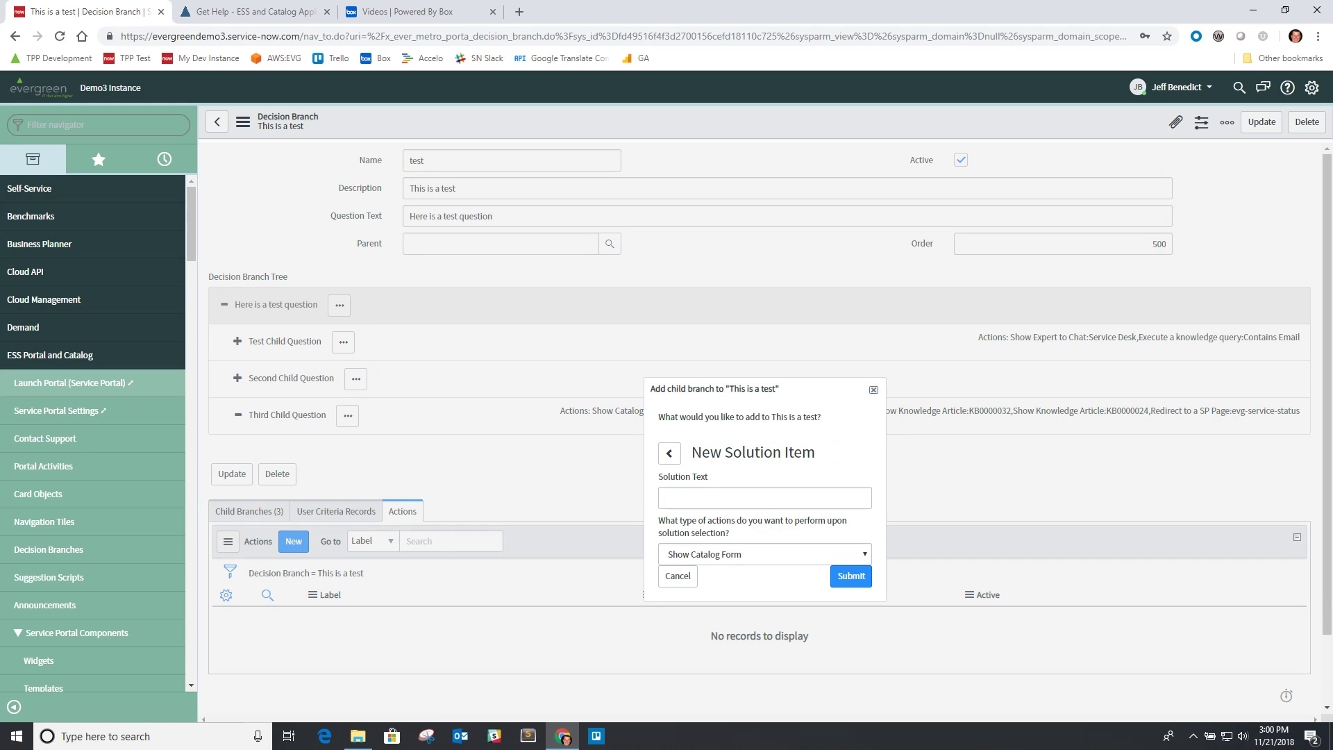
type("T")
key("BackSpace")
type("Rour")
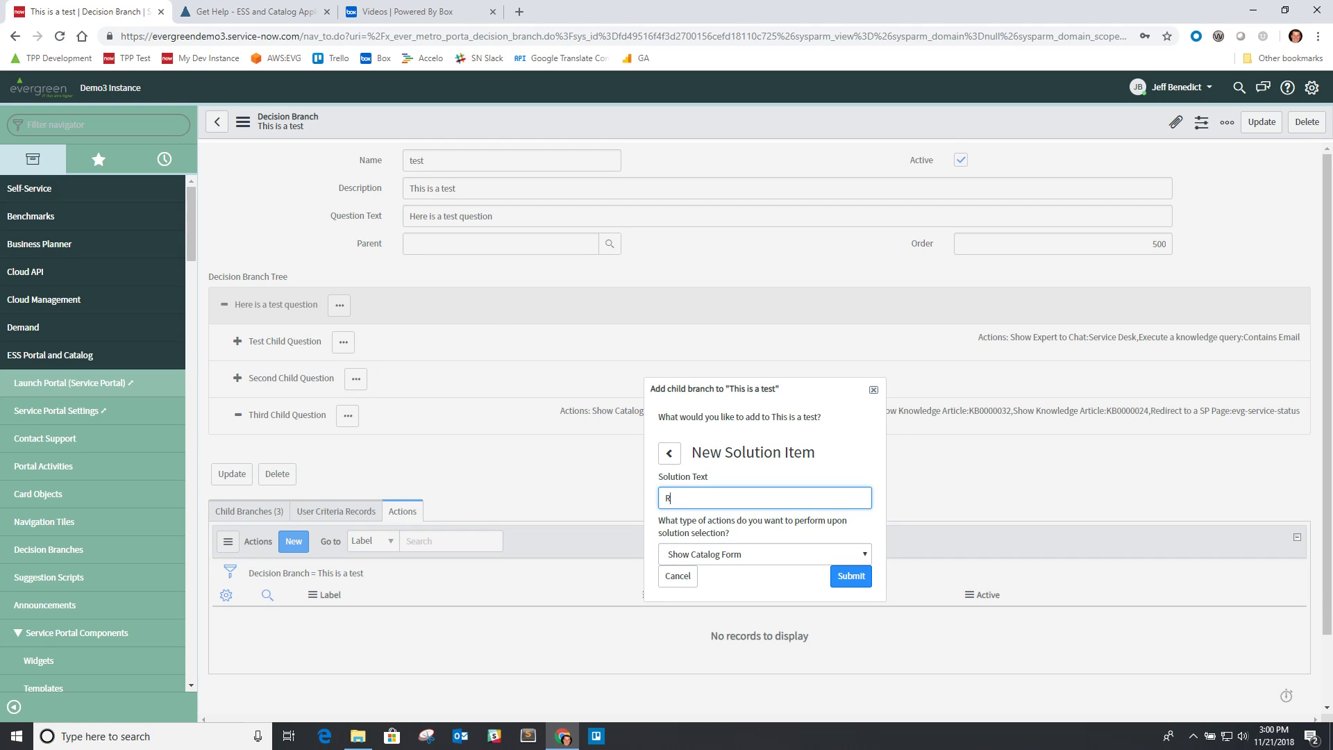
key("BackSpace")
key("BackSpace")
key("BackSpace")
key("BackSpace")
type("Fourth Child Q")
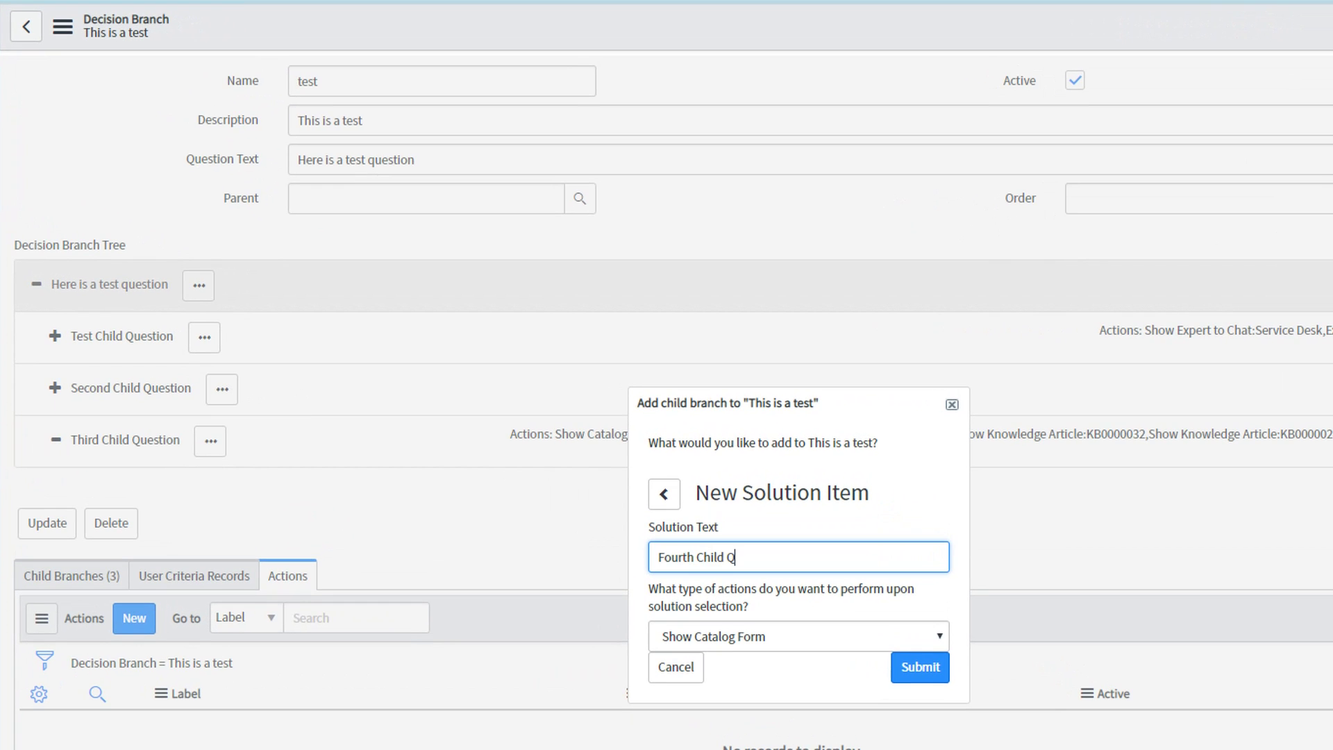
type("uestion")
Step: Choose Redirect to a URL as the action type for Fourth Child Question and submit the new solution
left_click(798, 637)
key("Down")
key("Down")
key("Down")
key("Down")
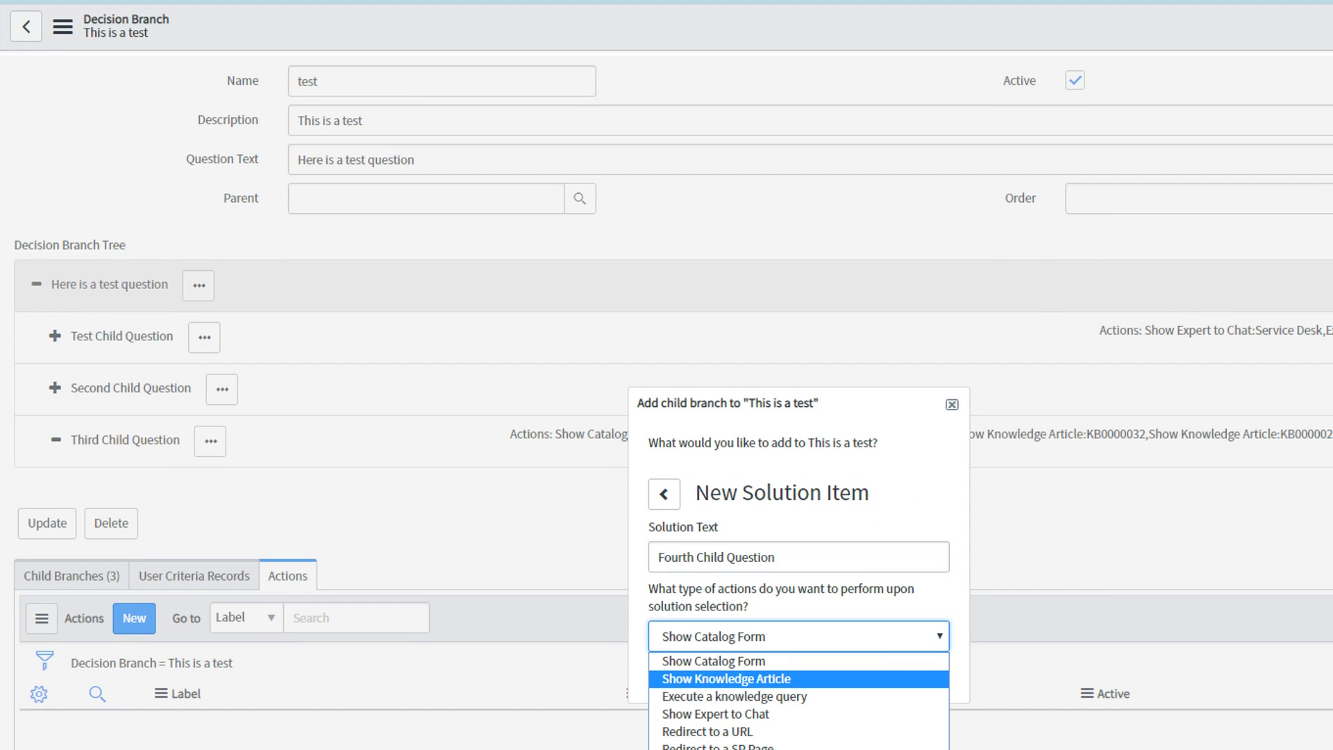
left_click(799, 732)
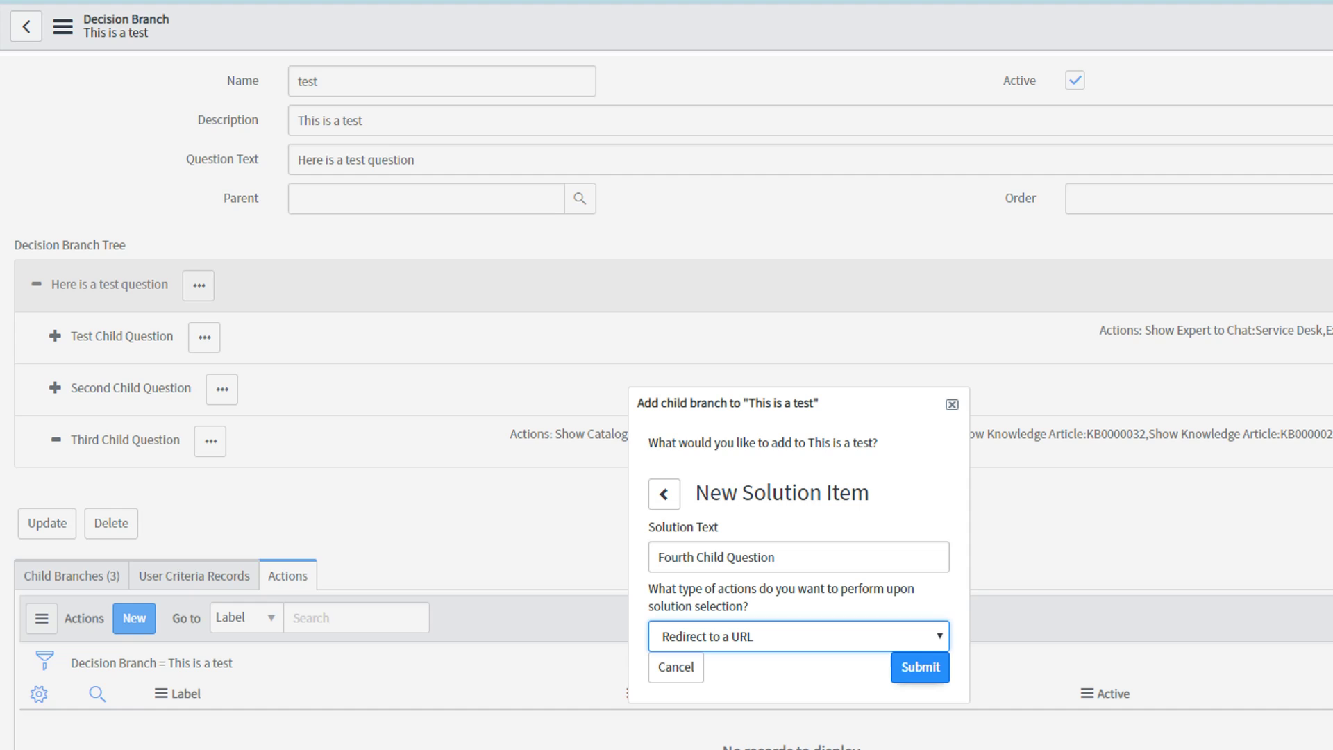
left_click(920, 668)
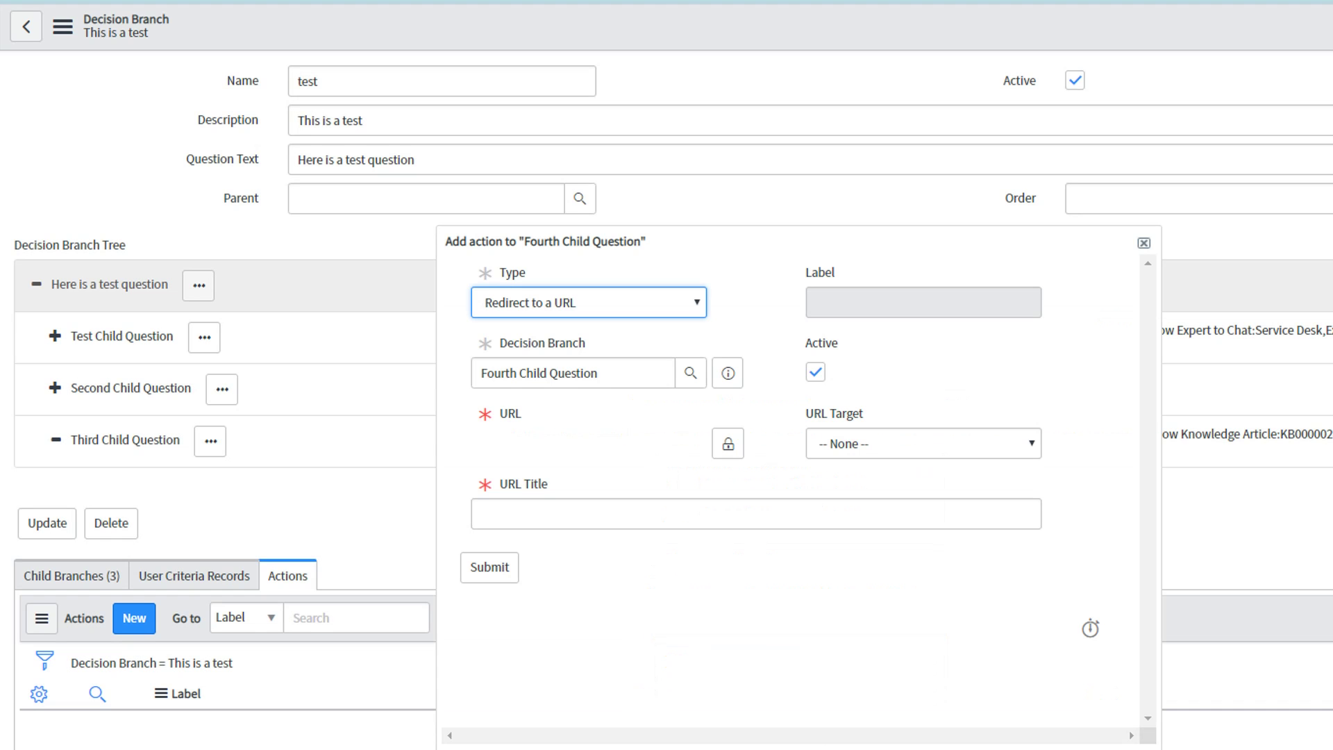
left_click(728, 444)
left_click(589, 443)
type("http")
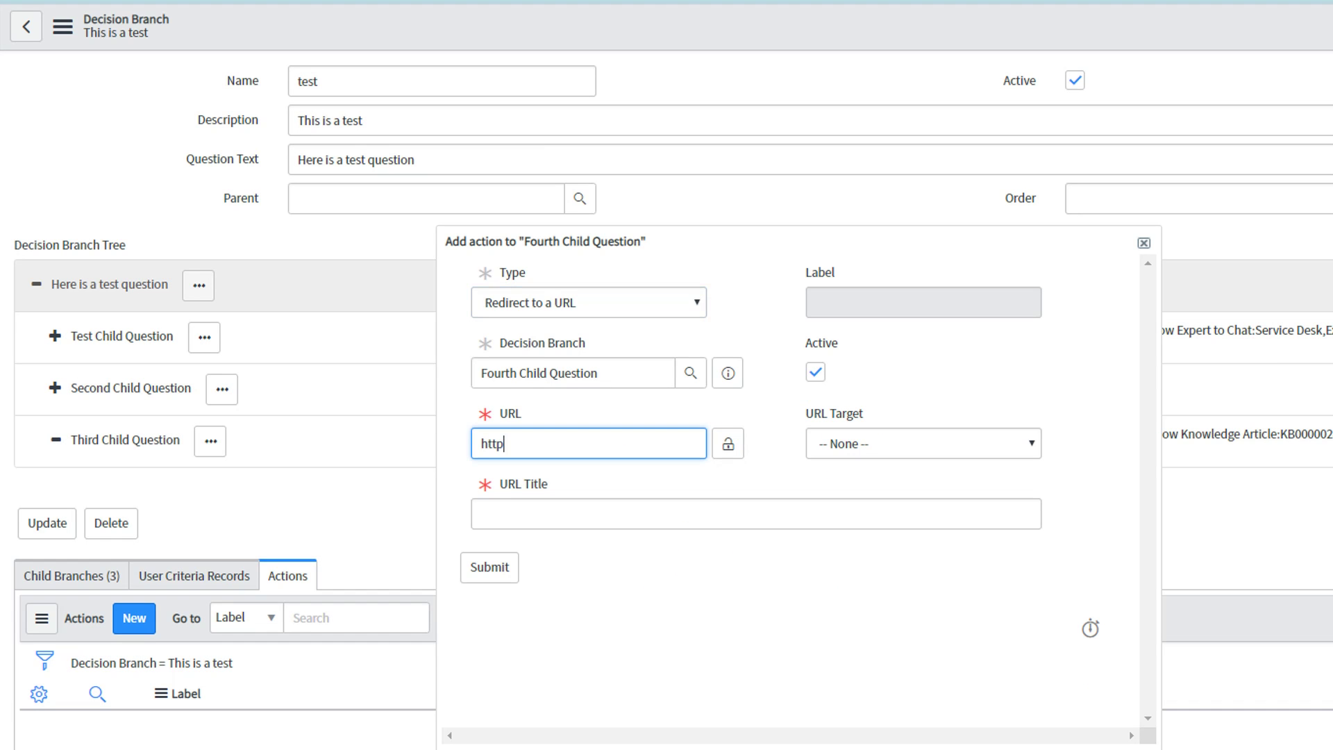
type("s://www.google.com")
left_click(924, 444)
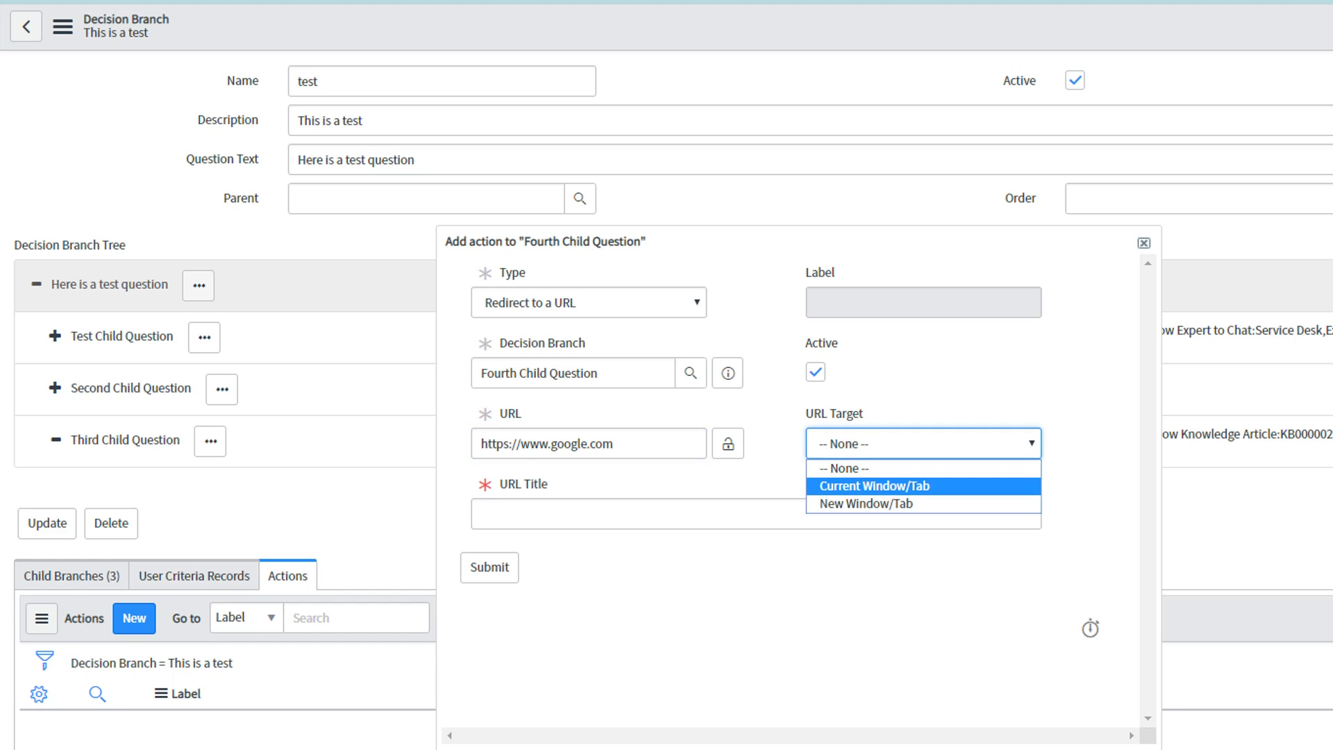
left_click(868, 504)
Step: Title the redirect URL Google Search and submit the action for Fourth Child Question
left_click(756, 514)
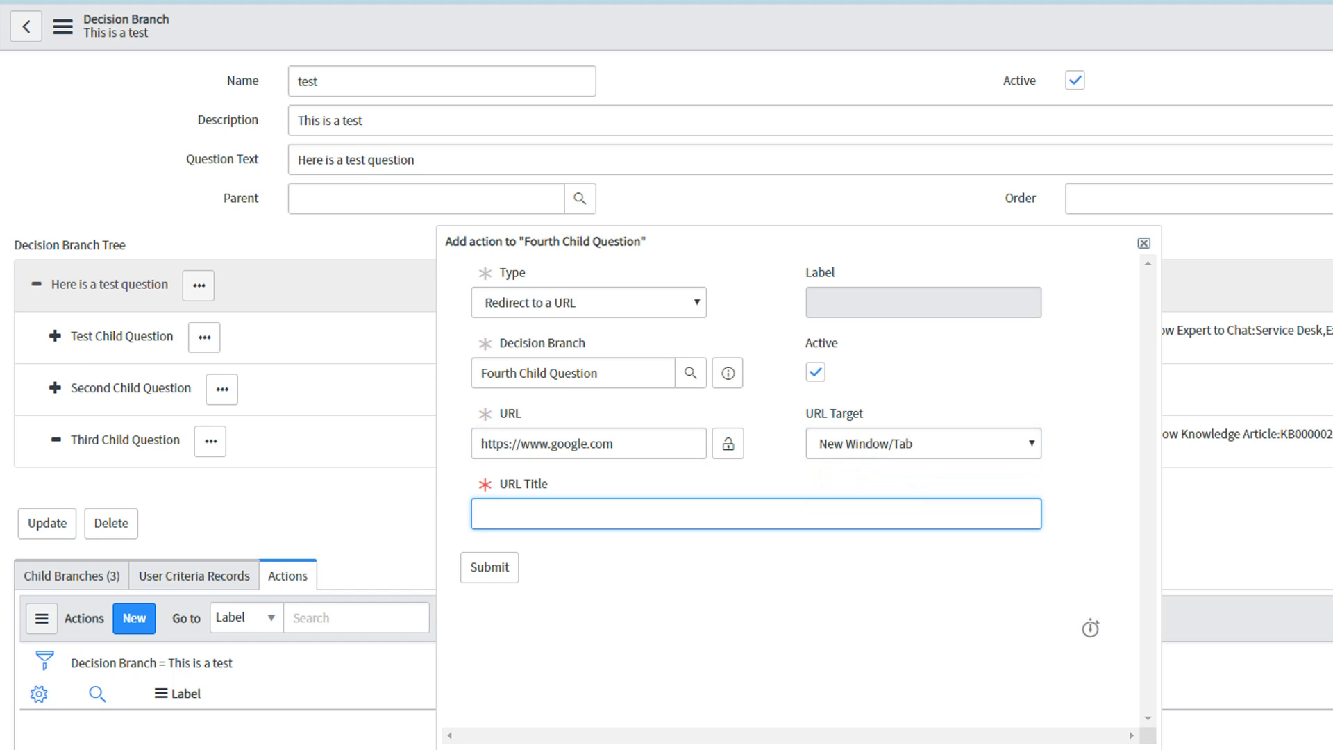
type("Google Cal")
key("BackSpace")
key("BackSpace")
key("BackSpace")
type("Search")
left_click(490, 567)
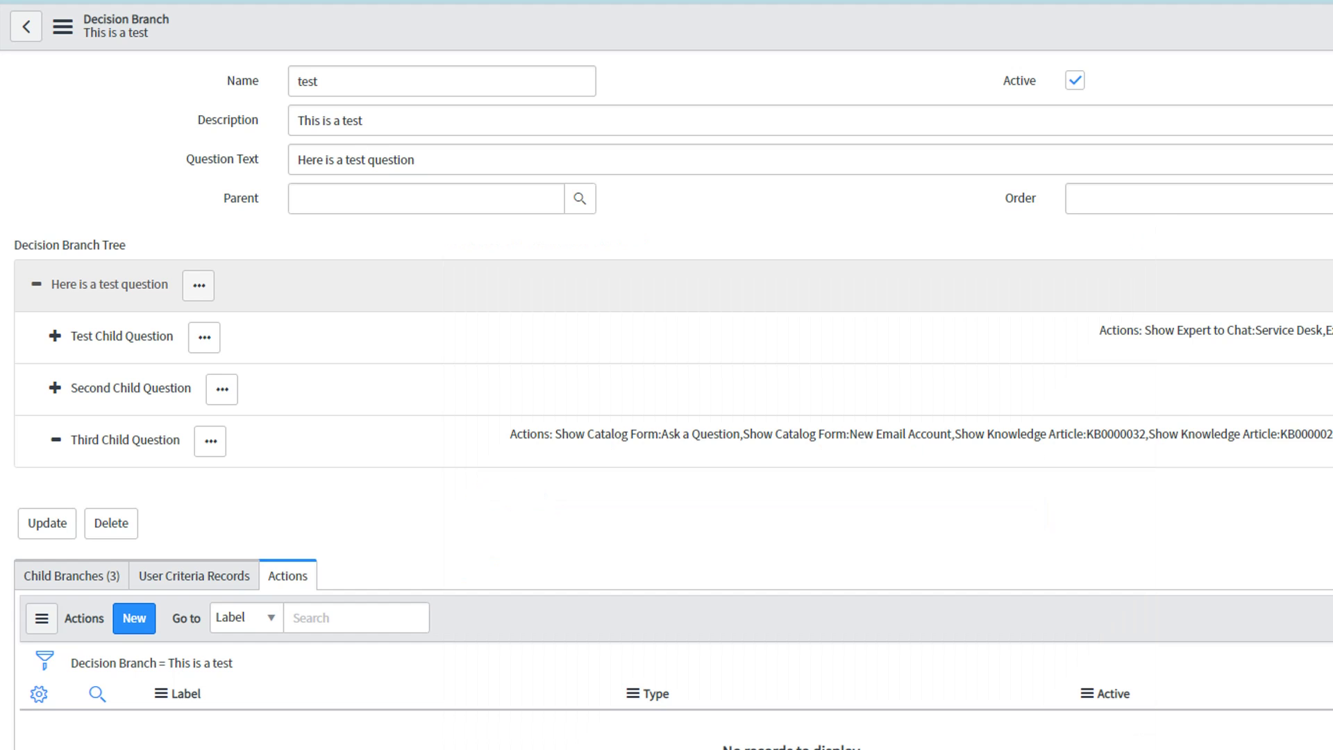
Step: Deactivate and save the test decision branch, and mark it active again
left_click(1075, 81)
right_click(1048, 35)
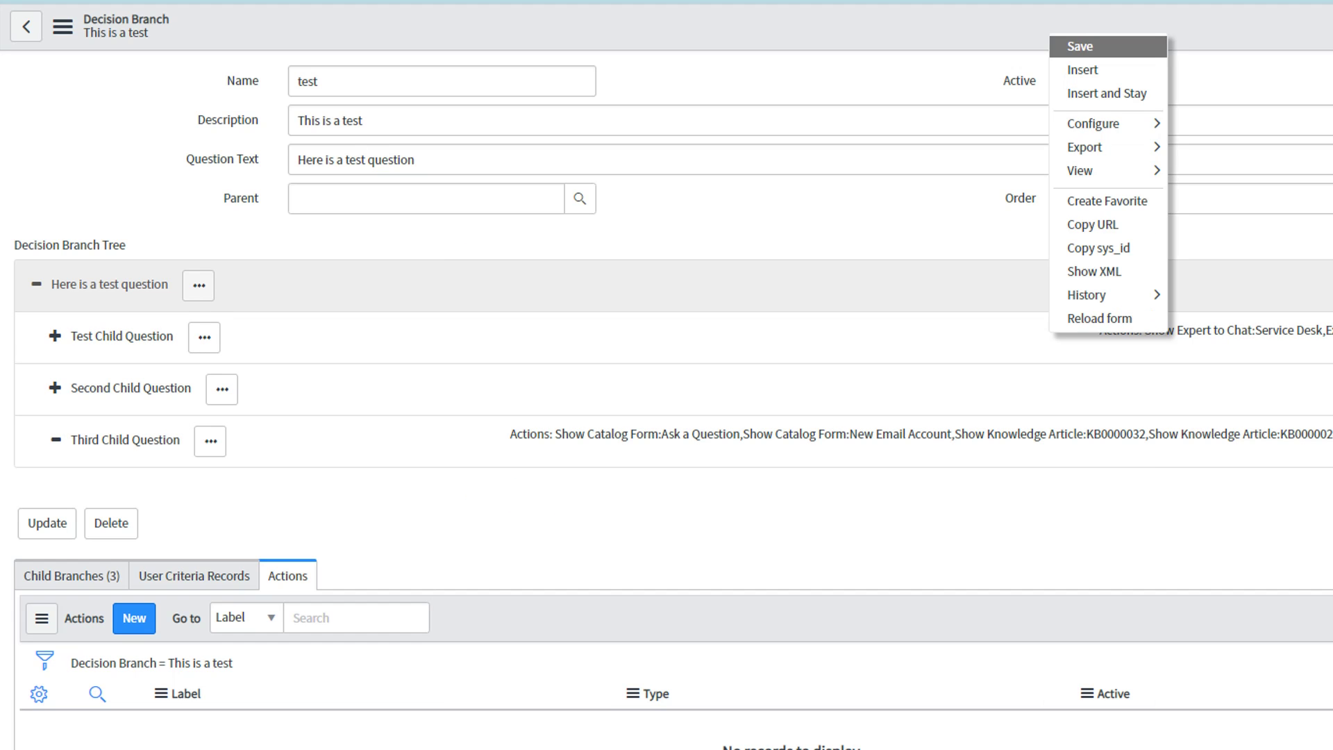
left_click(1079, 46)
left_click(1075, 80)
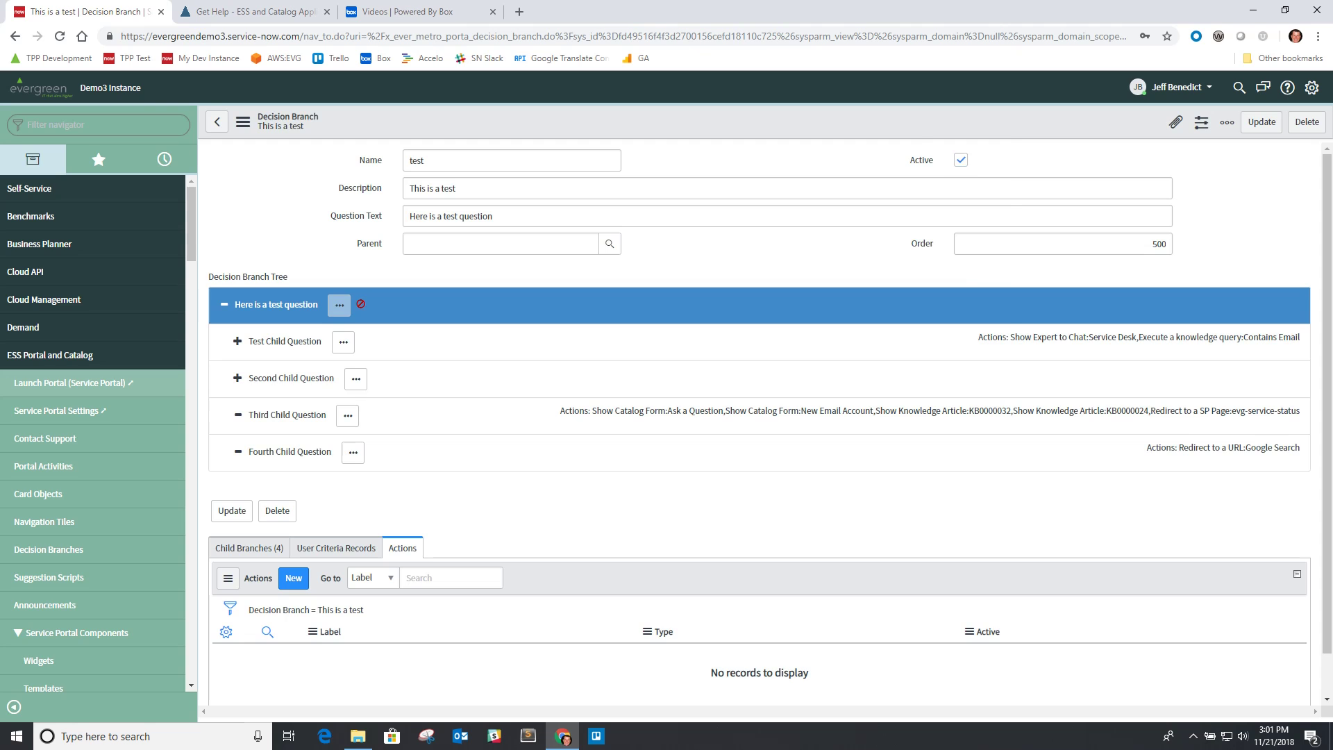
Step: Refresh the portal's Get Help data, test the Fourth Child Question redirect under the test question, and restart the help process
key("ctrl+Tab")
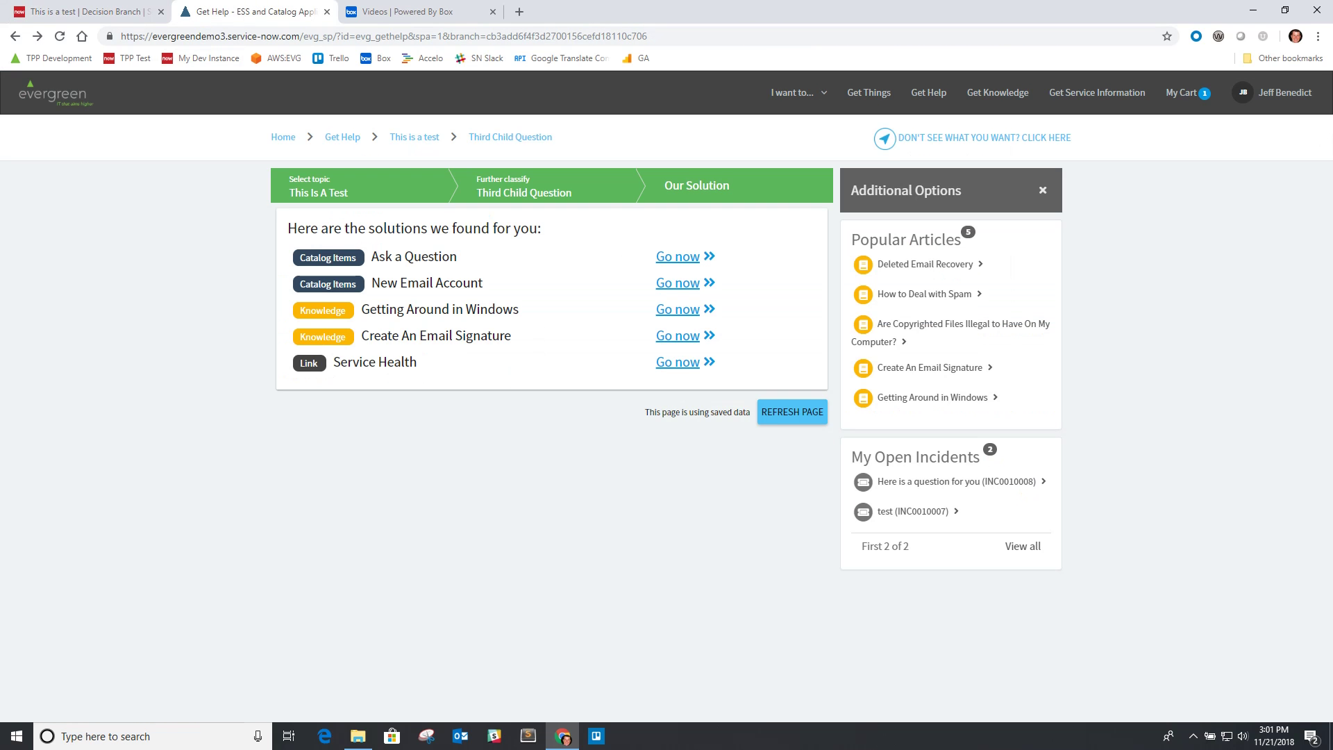
left_click(792, 412)
left_click(655, 465)
left_click(343, 137)
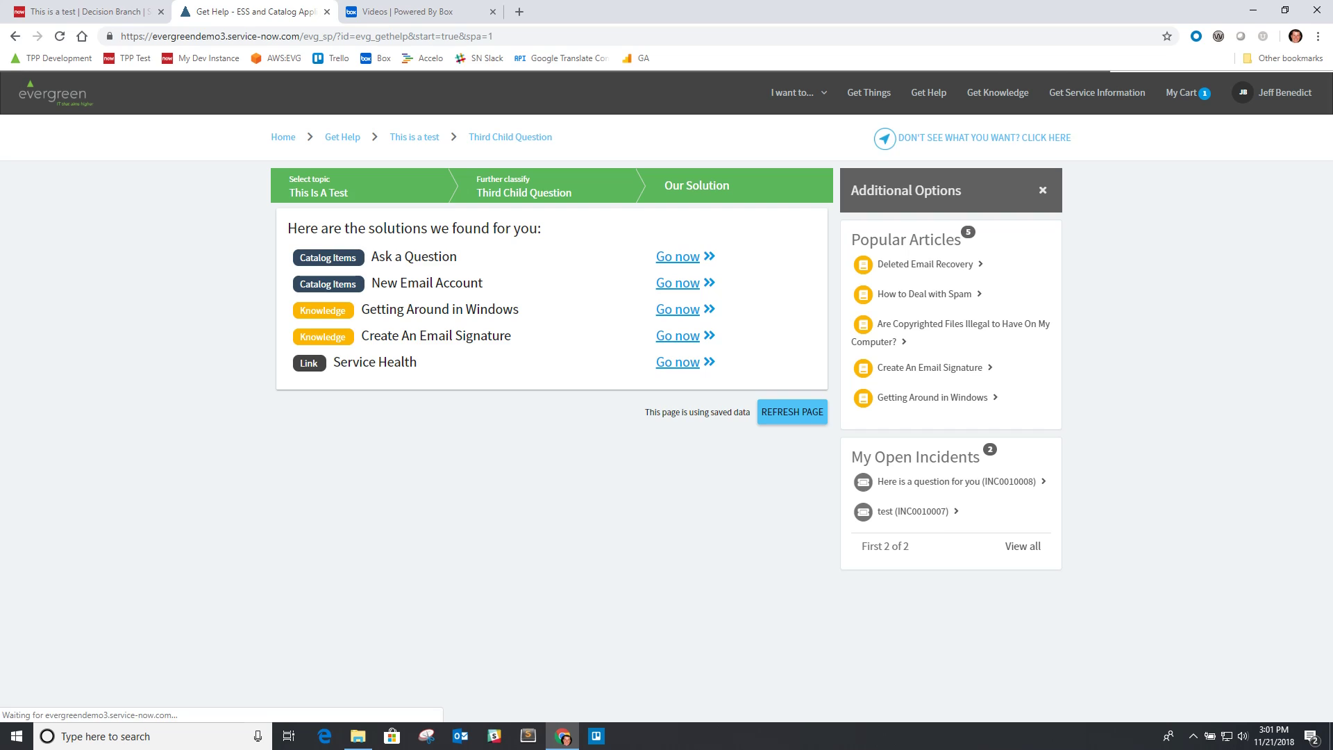
left_click(385, 371)
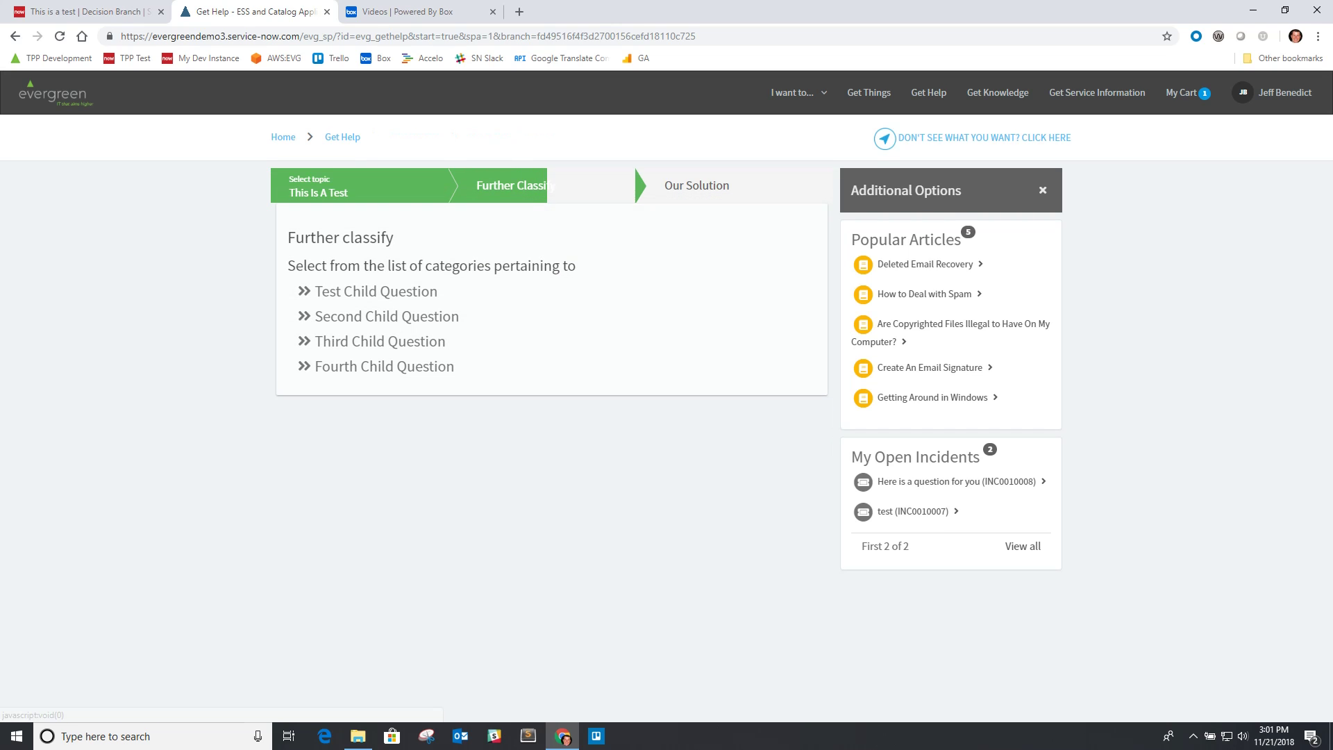
left_click(385, 369)
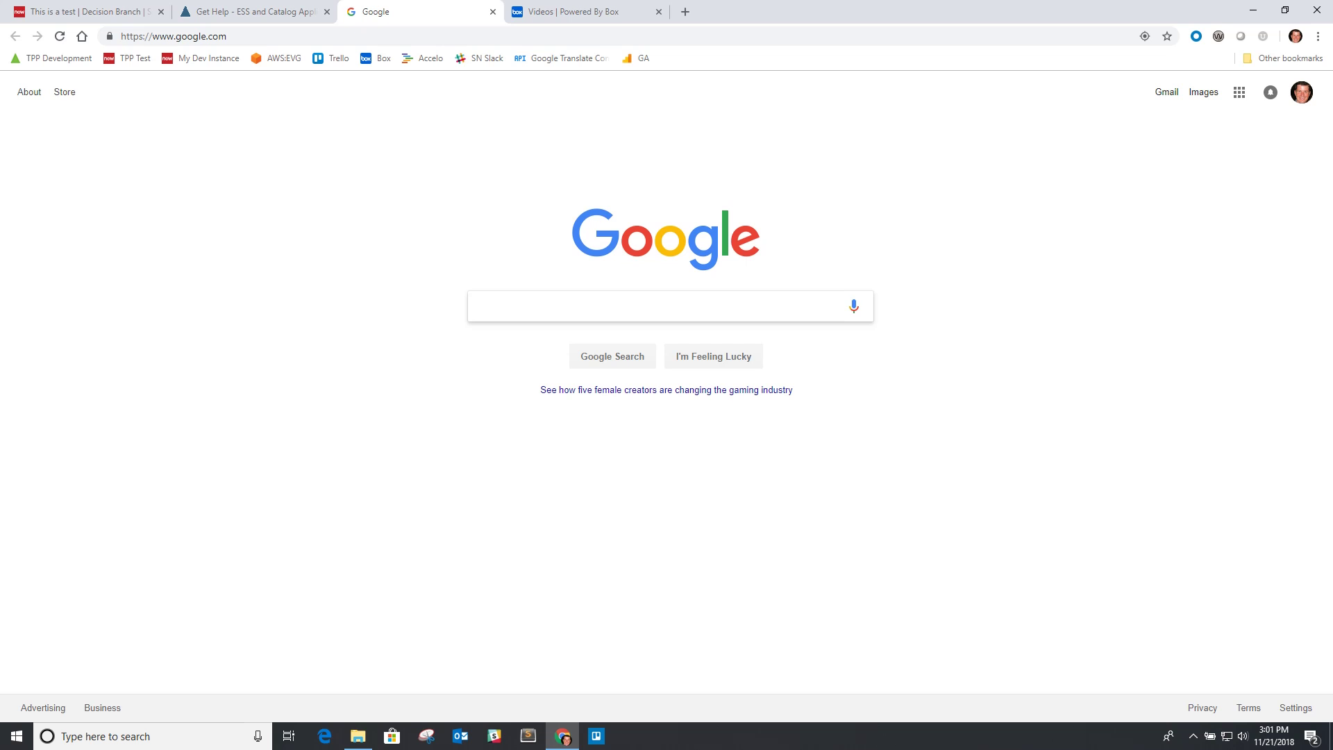
key("ctrl+shift+Tab")
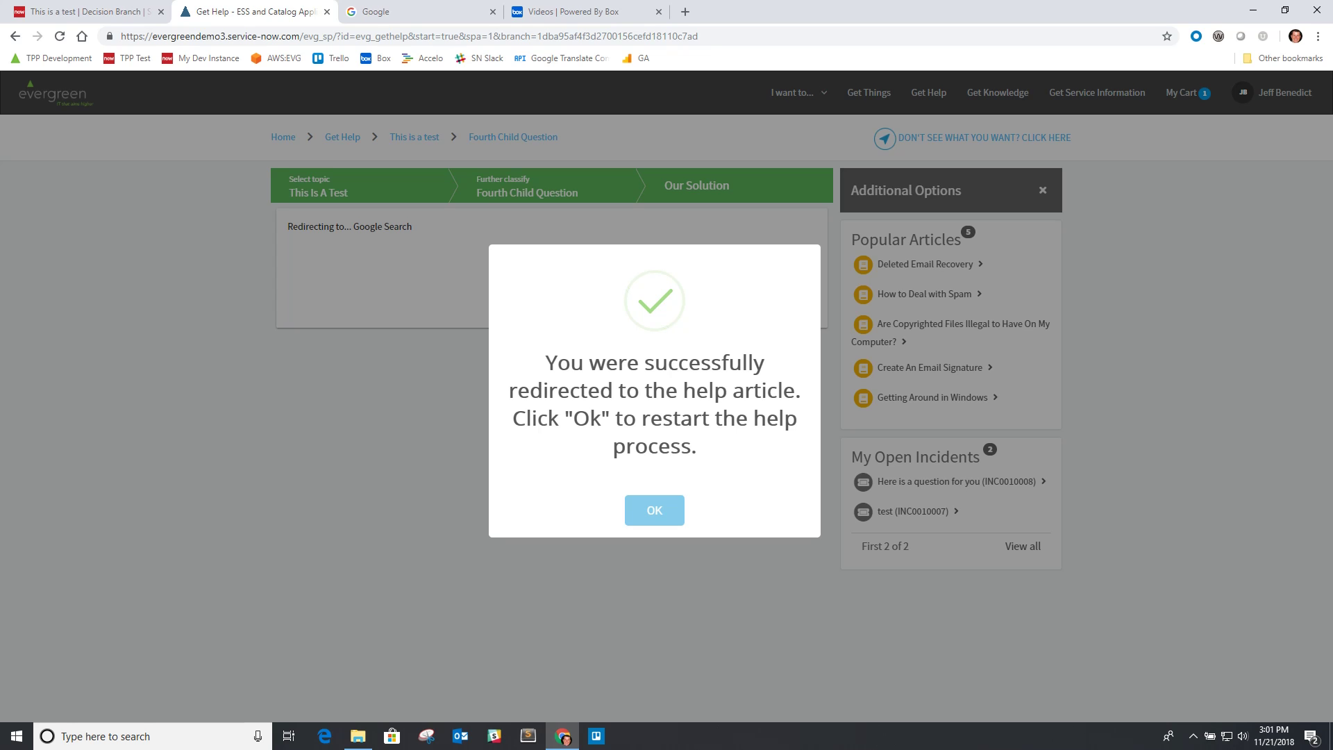
key("Return")
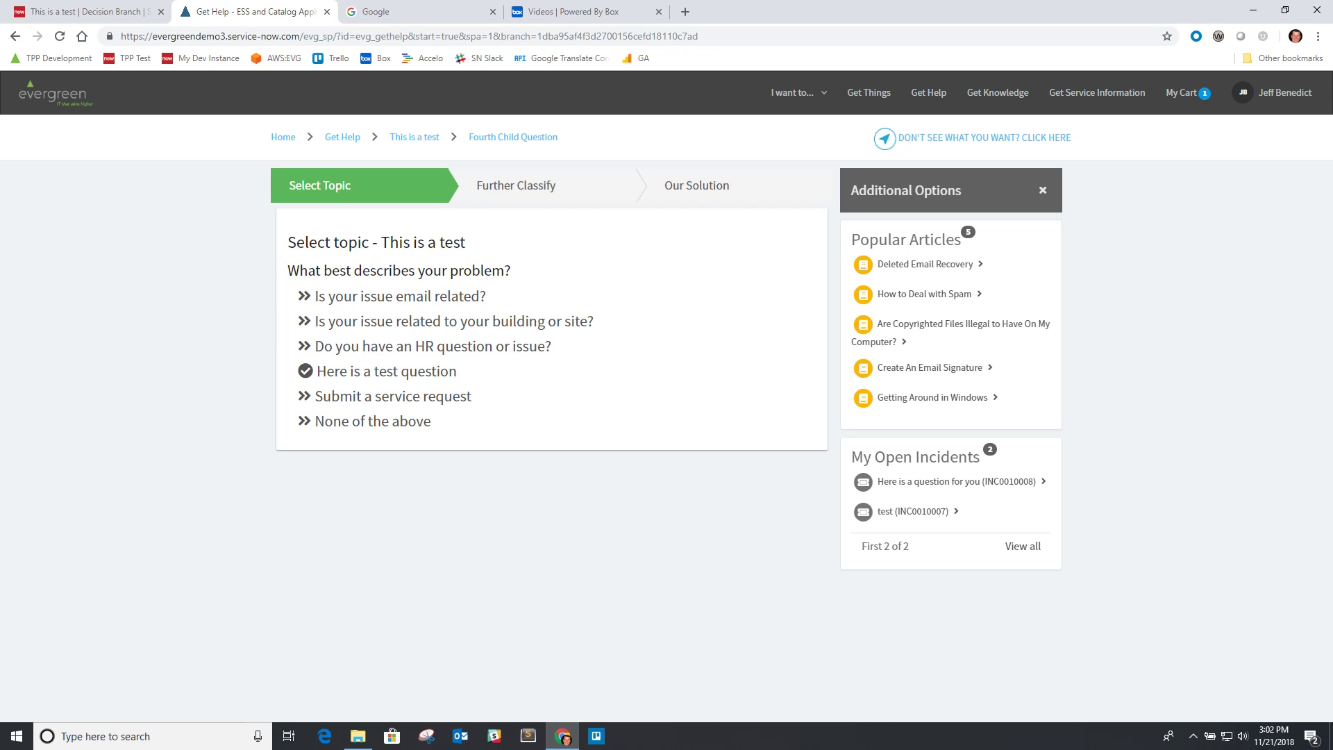
Step: Open the EVG Get Help widget's instance options and save them with the sidebar and progress step numbers enabled
right_click(576, 300, "ctrl")
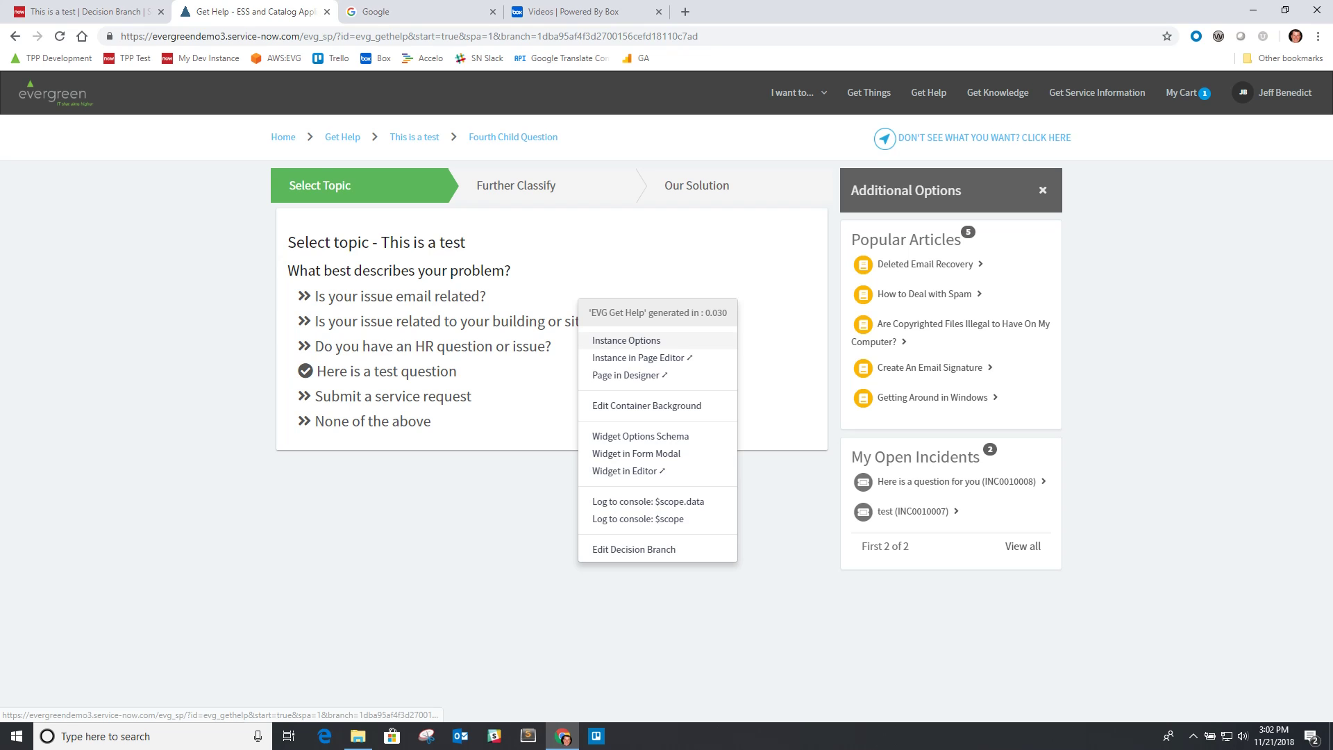
left_click(618, 341)
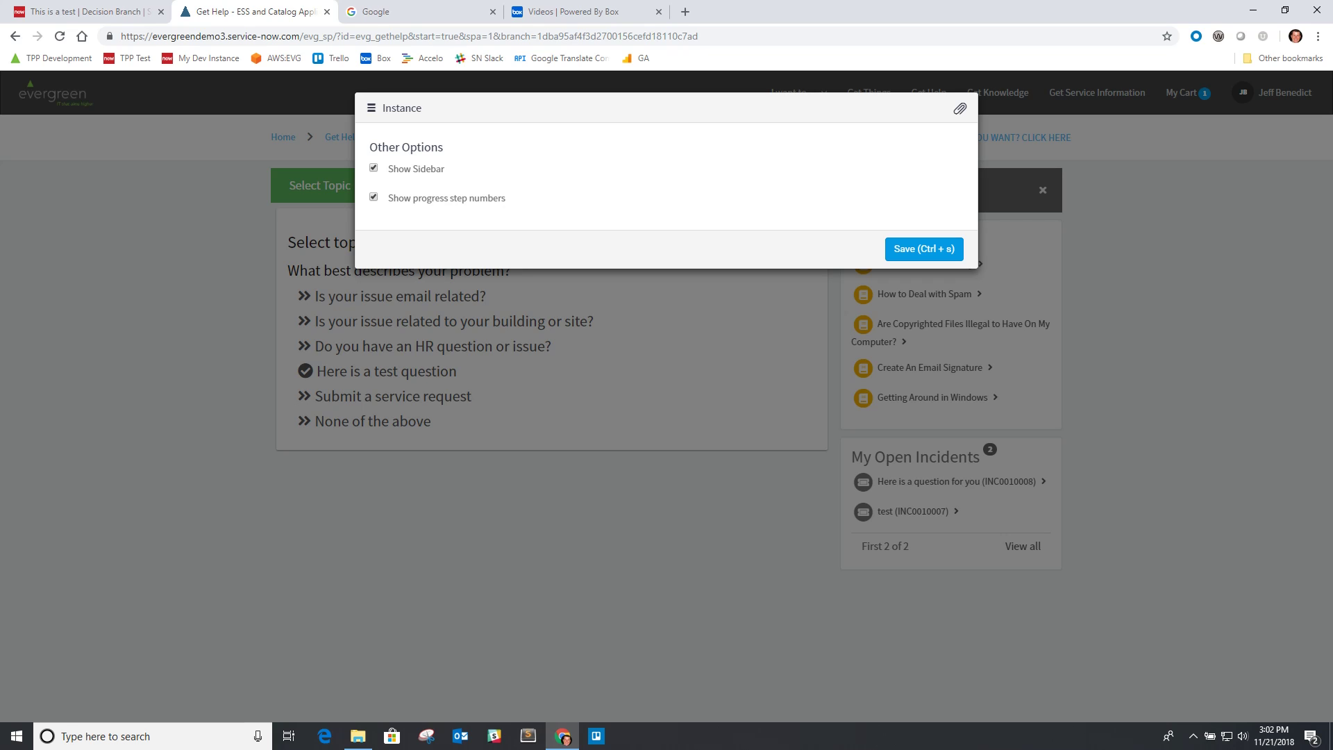
left_click(924, 249)
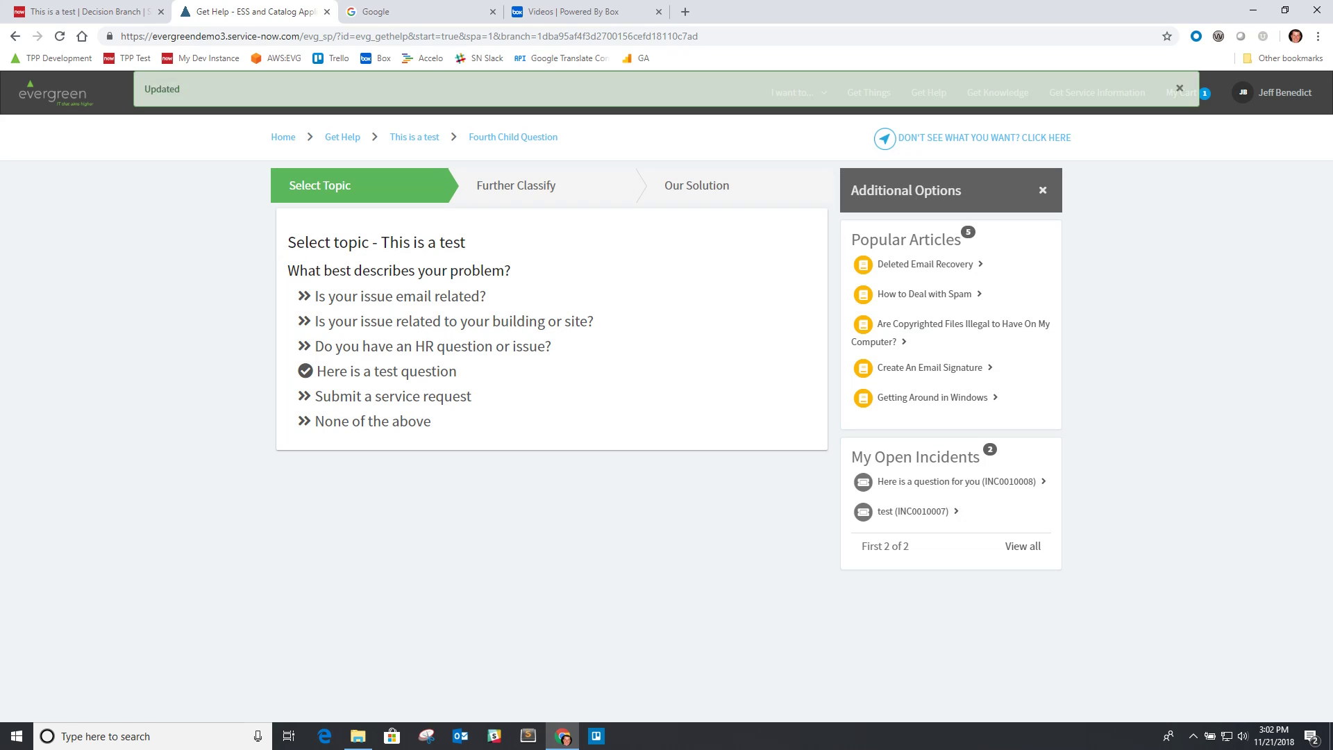
Step: Select the test question on the Get Help page and return to the portal from the Google page that opens
left_click(386, 372)
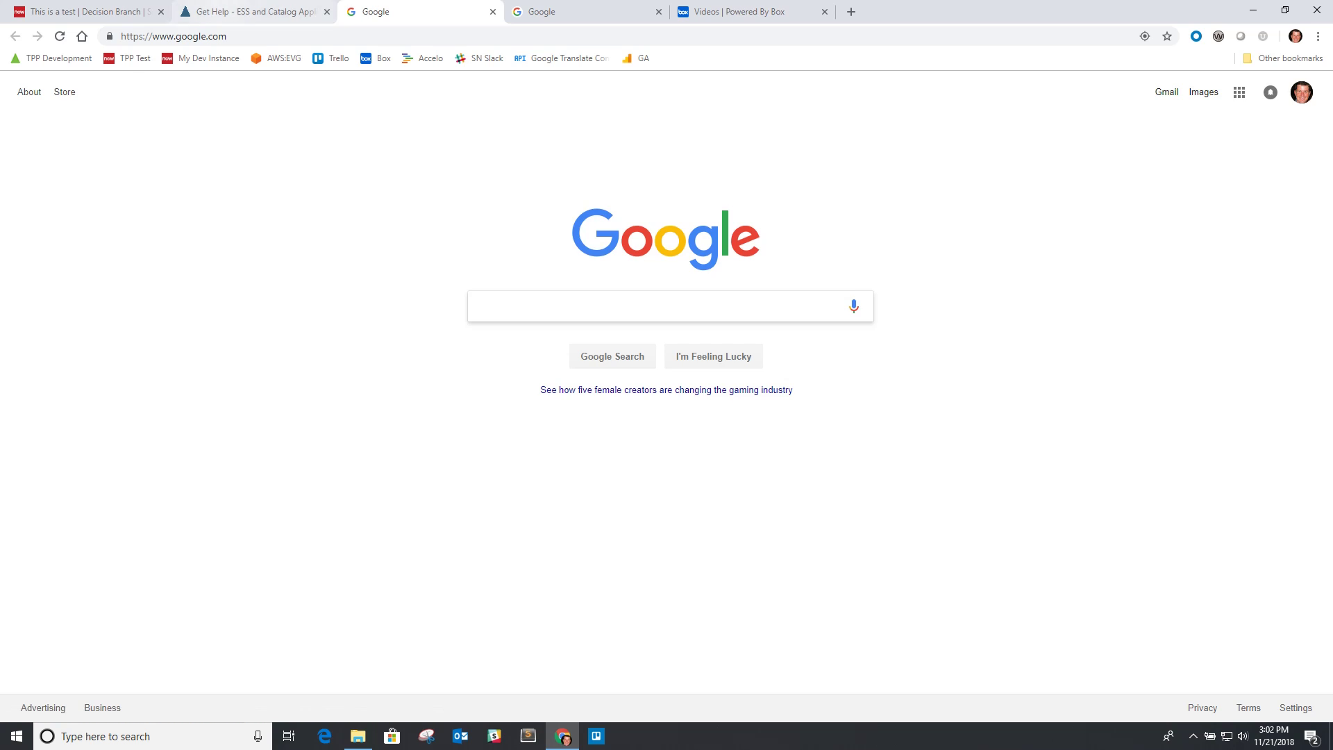
left_click(254, 11)
left_click(654, 510)
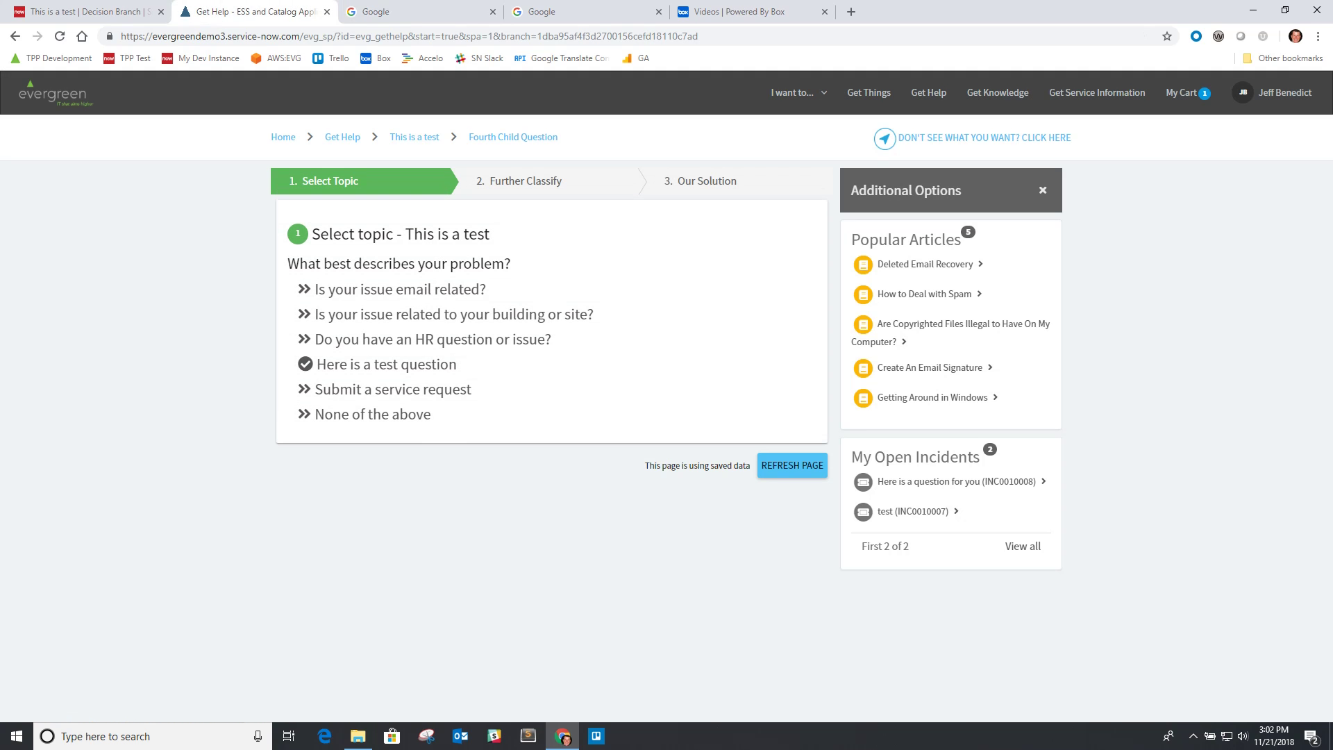
Step: Restart Get Help and choose the email-related question and its Access issues category
left_click(343, 137)
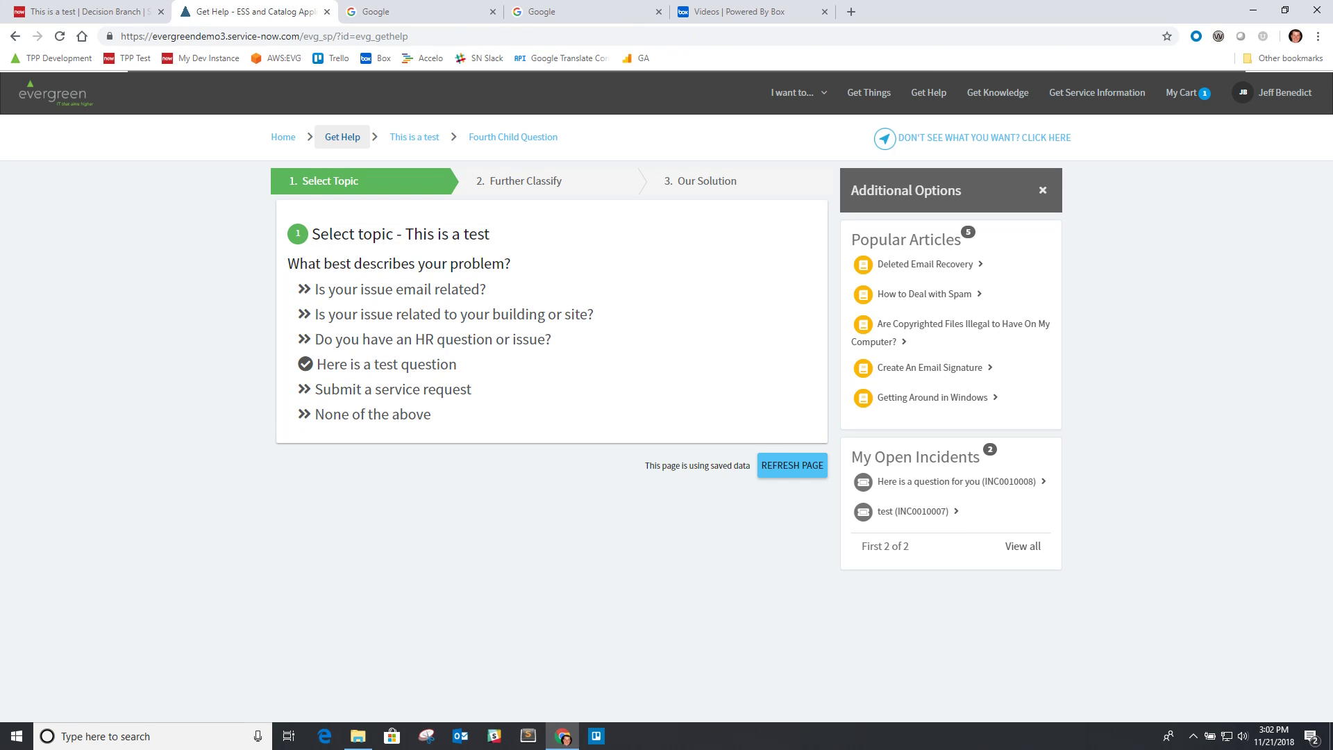
left_click(400, 289)
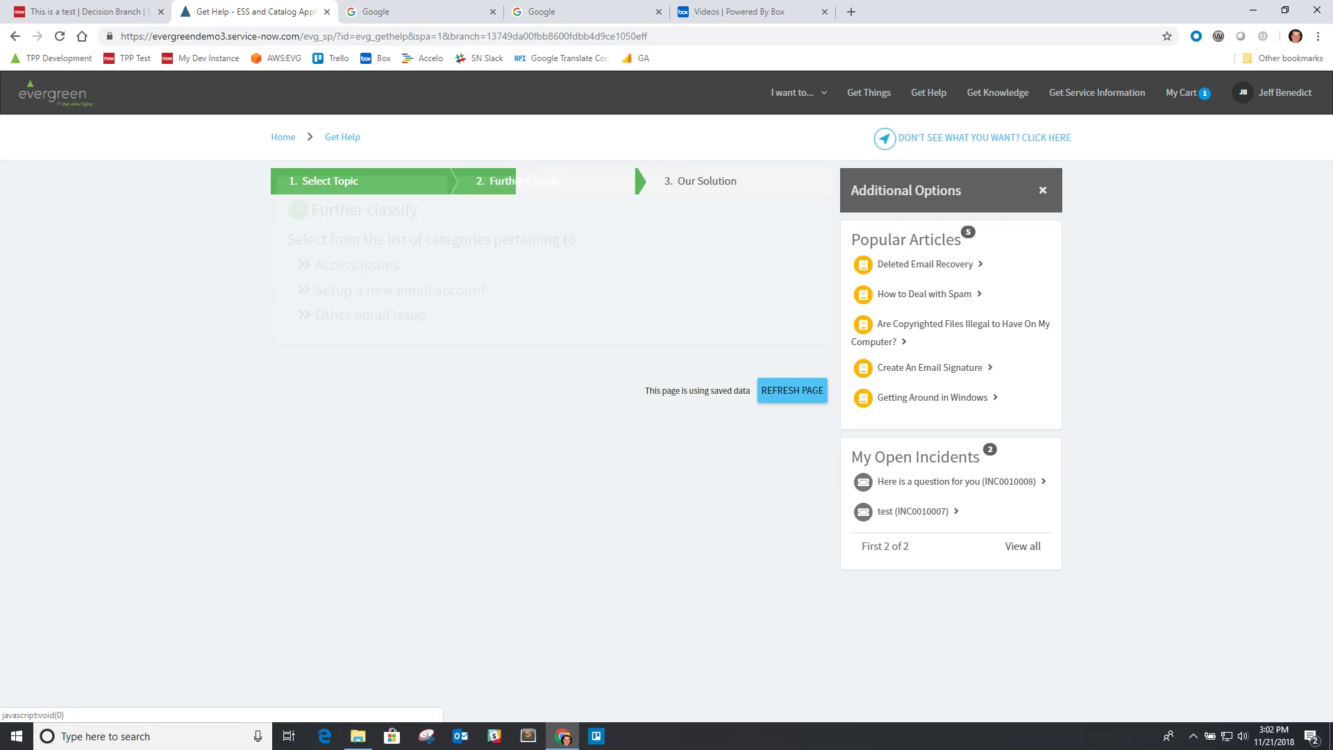
left_click(368, 289)
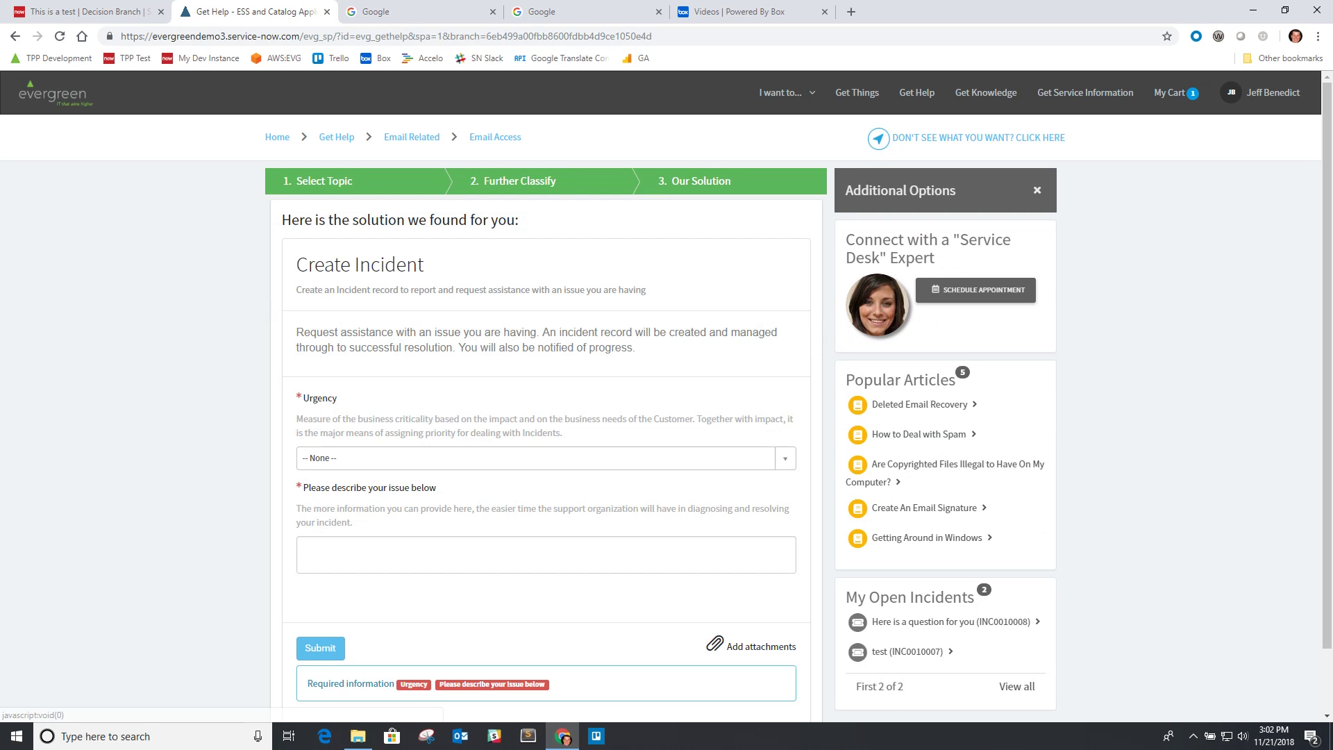
Step: Turn off the progress step numbers in the EVG Get Help widget's instance options and save
right_click(484, 300)
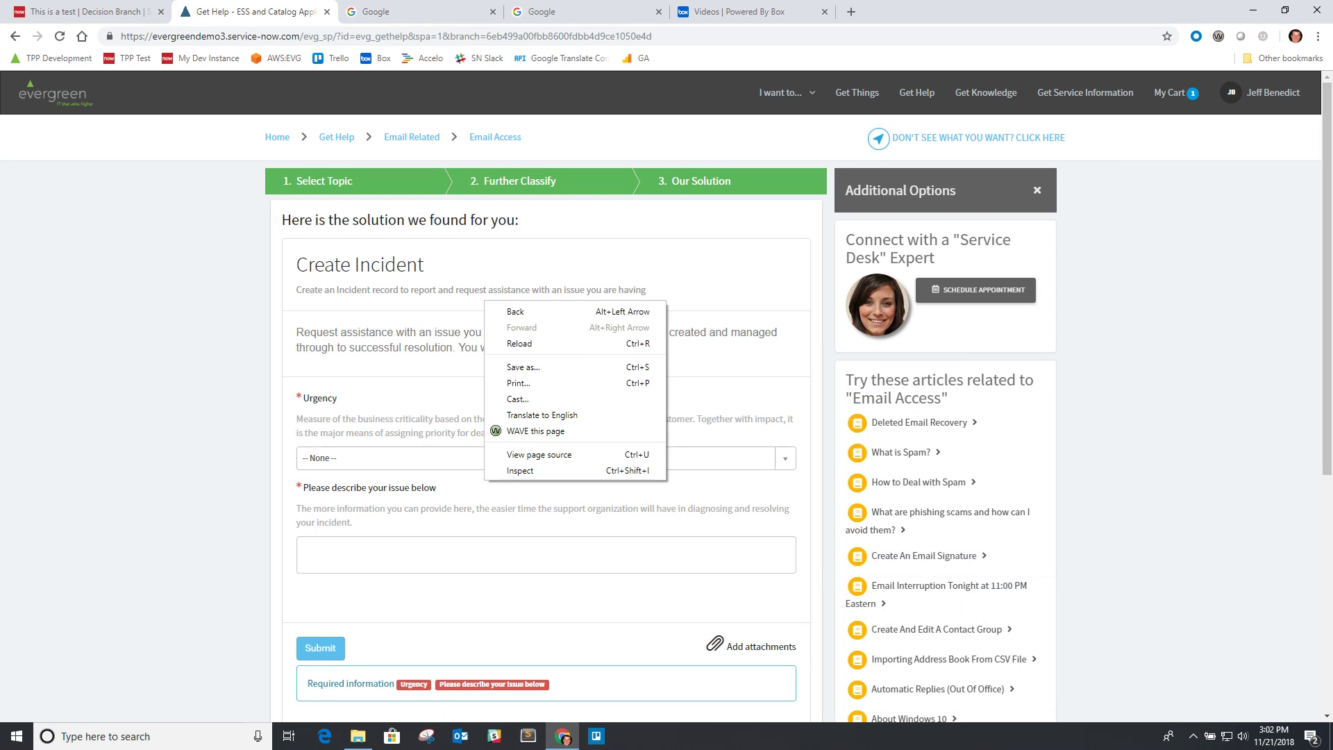
left_click(435, 271)
right_click(435, 271, "ctrl")
left_click(482, 313)
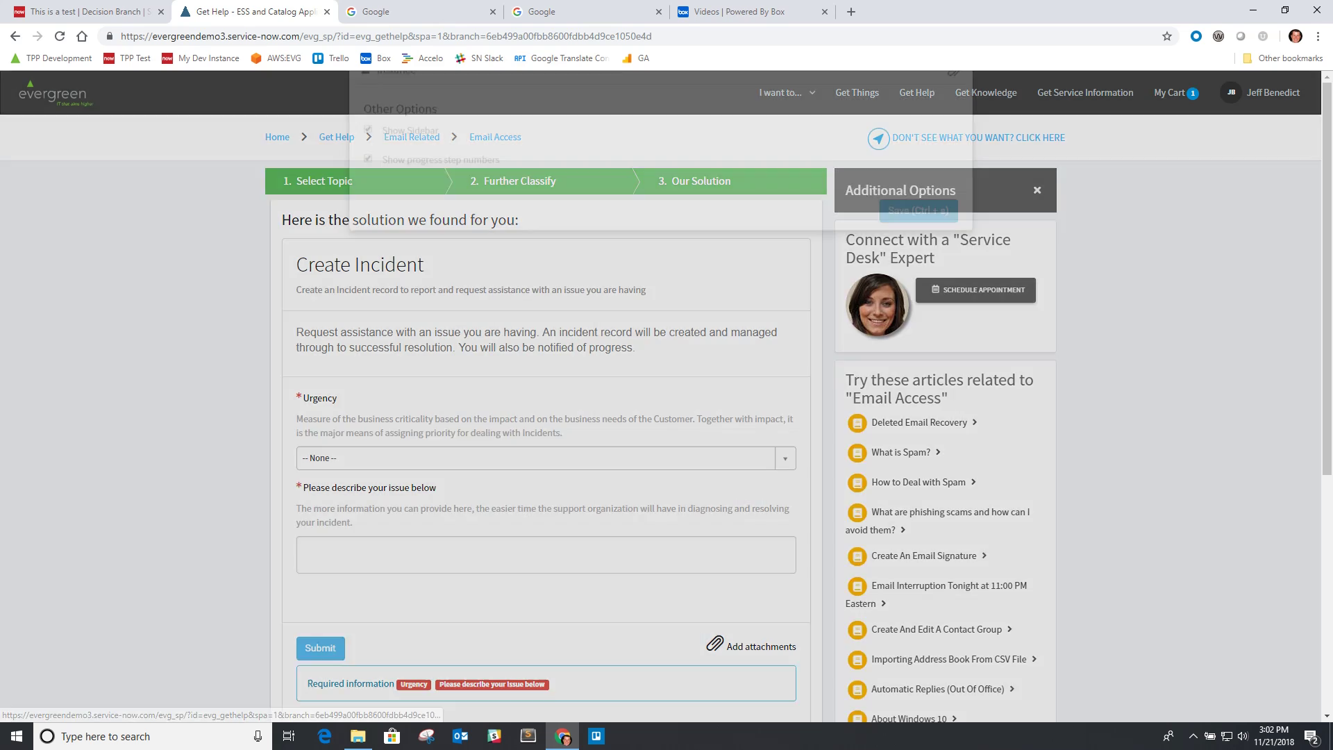
left_click(924, 249)
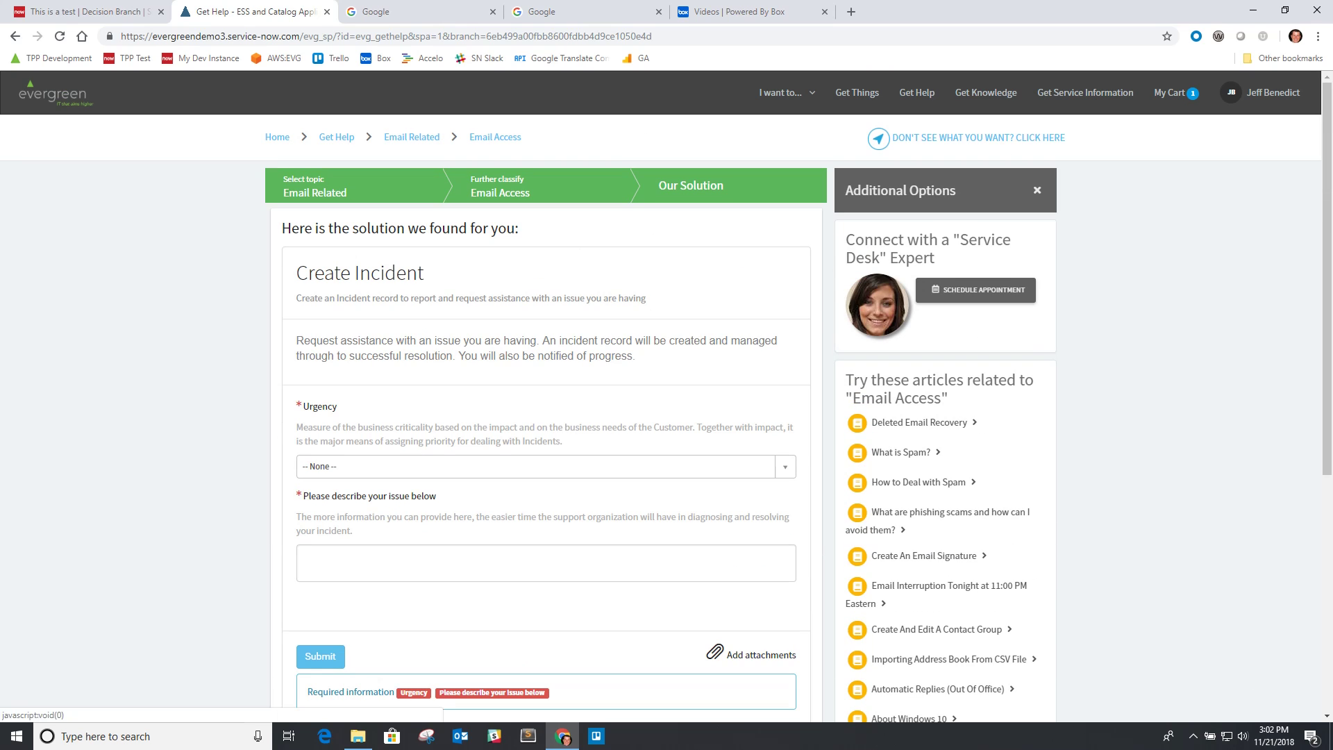
Step: Open the Email Access decision branch for editing from the portal widget, and return to the Get Help page
right_click(443, 350, "ctrl")
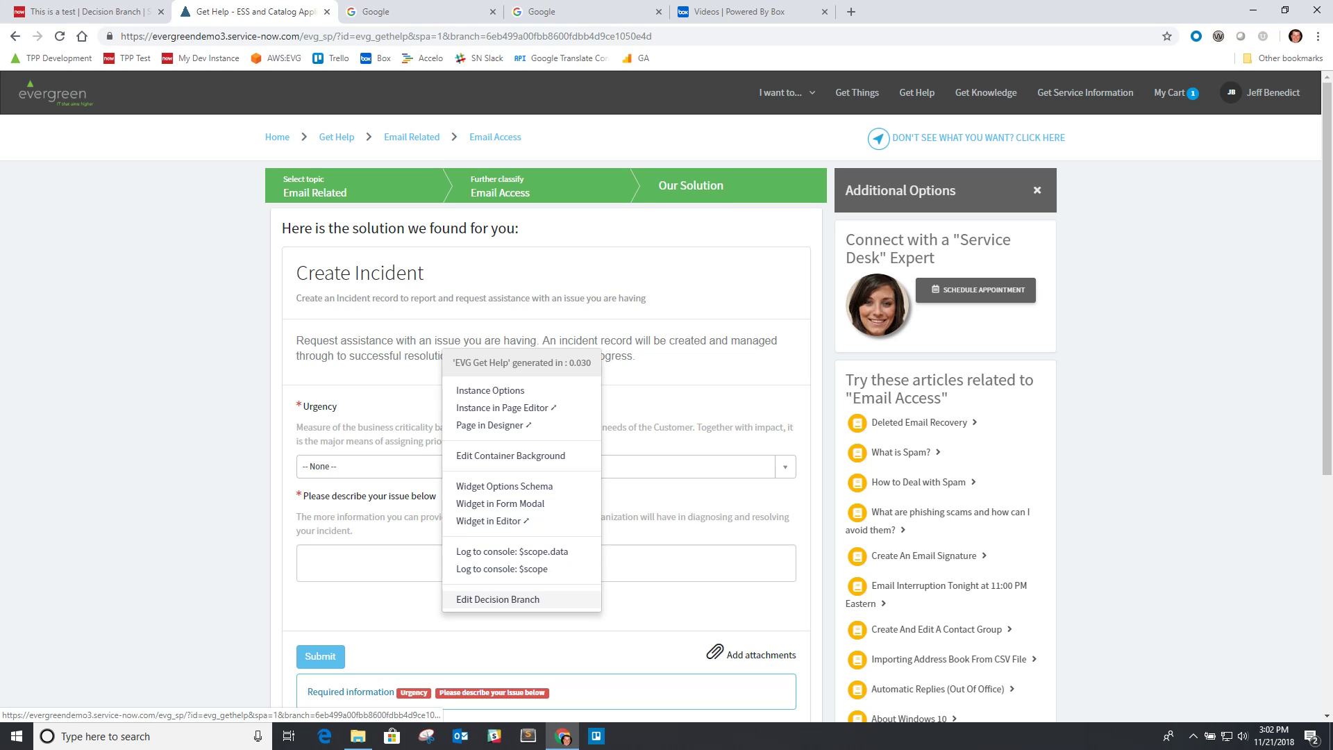
left_click(498, 598)
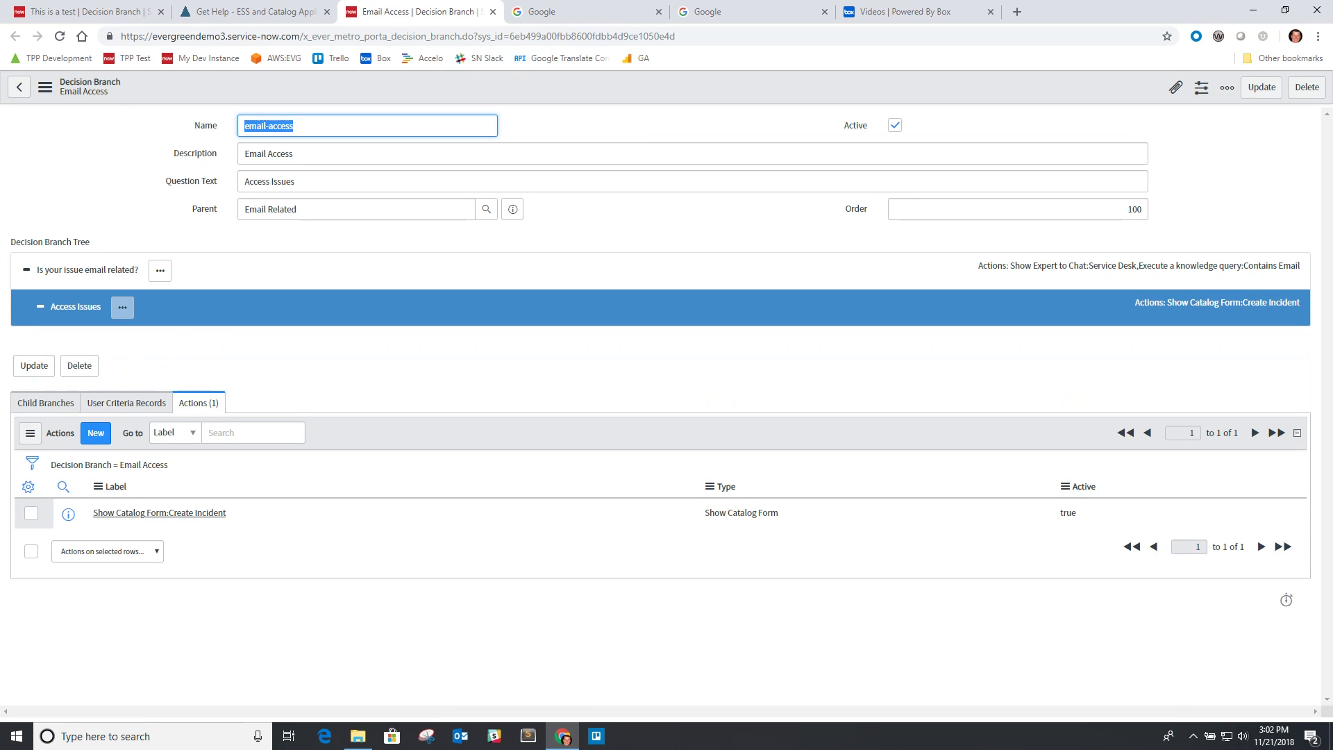
left_click(250, 12)
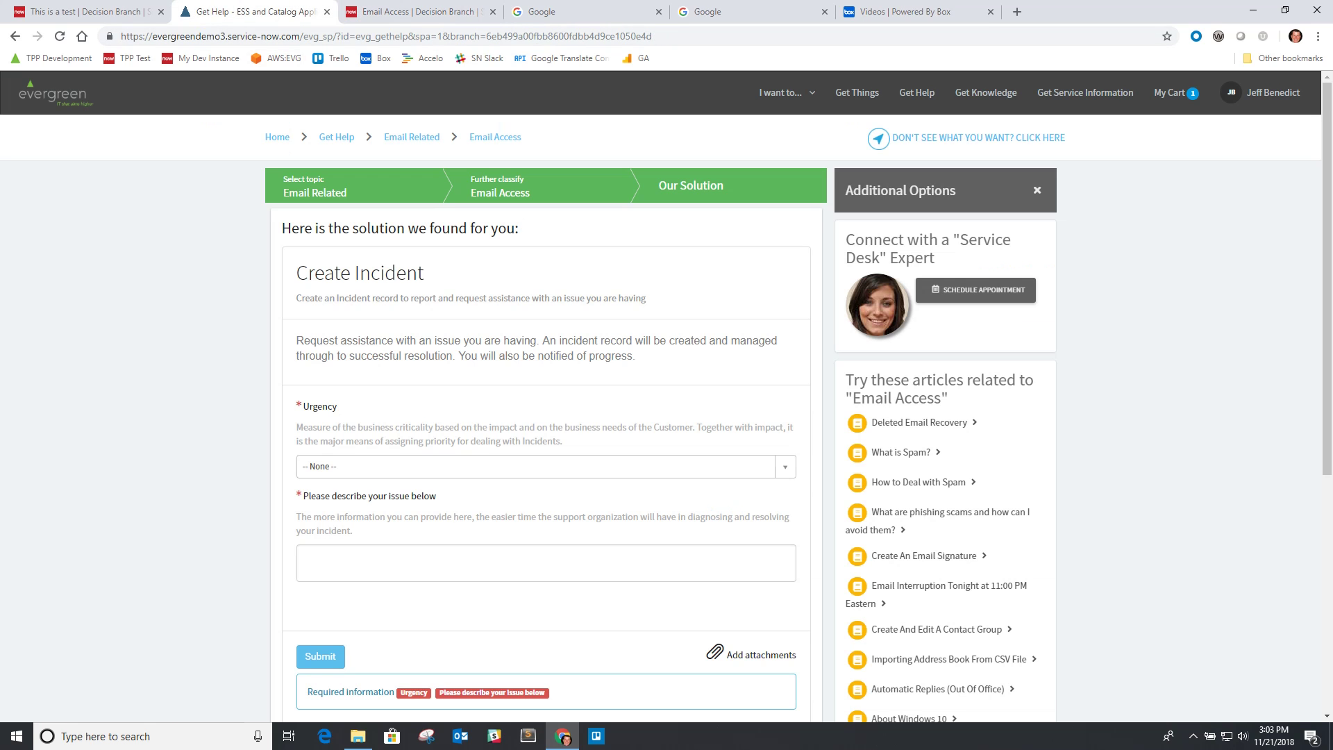
Step: Go back to topic selection, follow the test question to Third Child Question, and open its decision branch record for editing
left_click(314, 186)
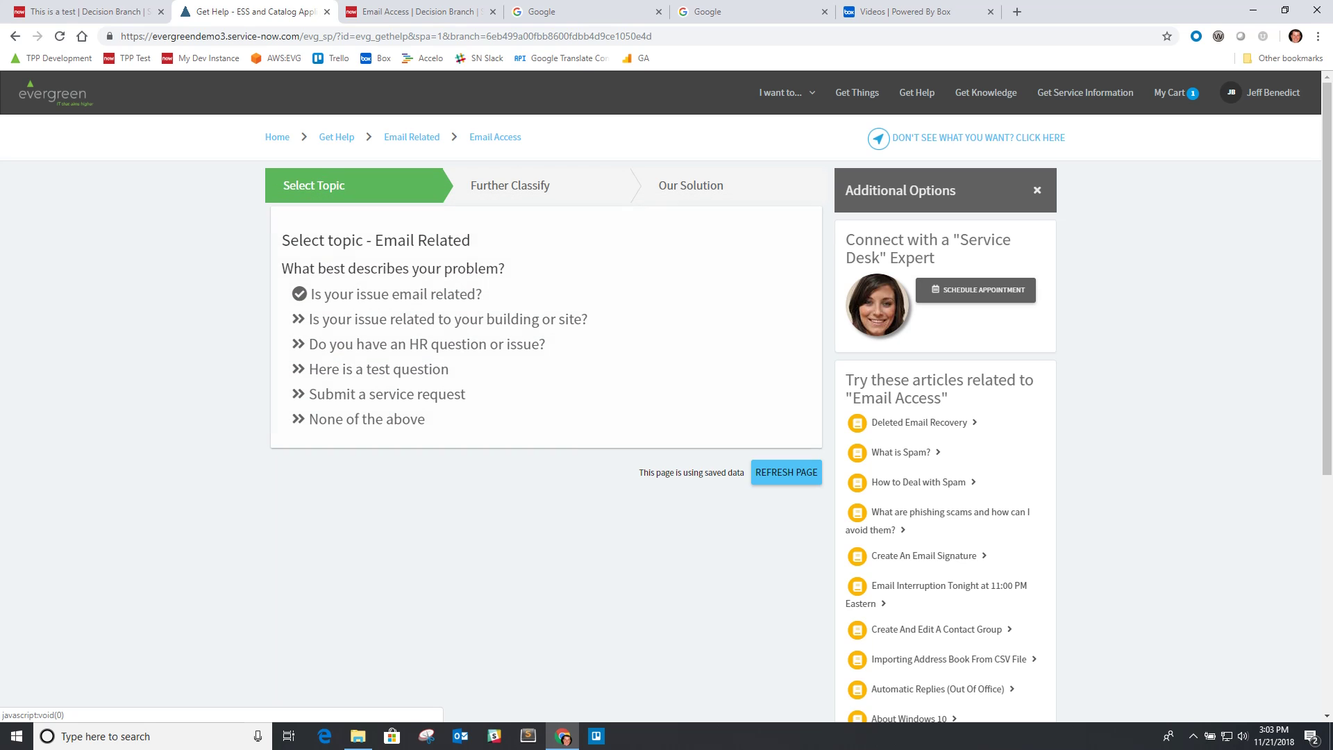
left_click(379, 372)
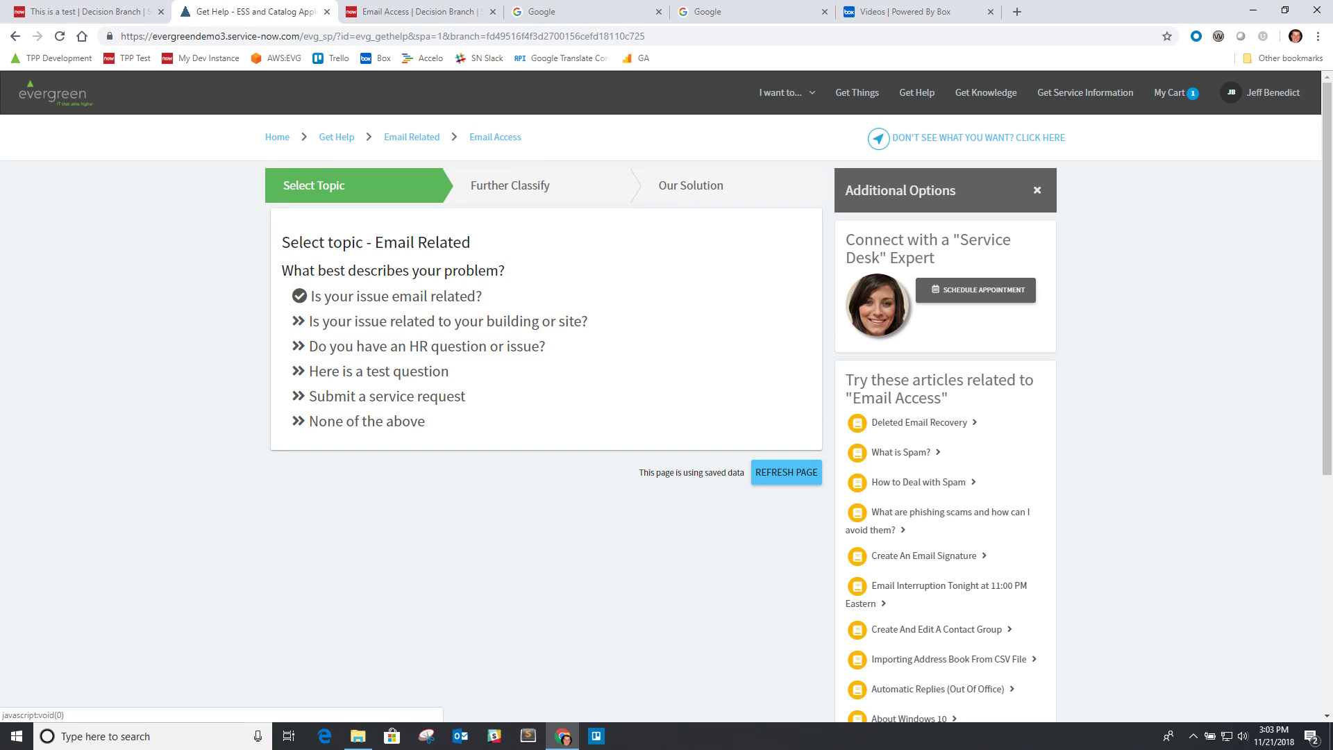
left_click(373, 347)
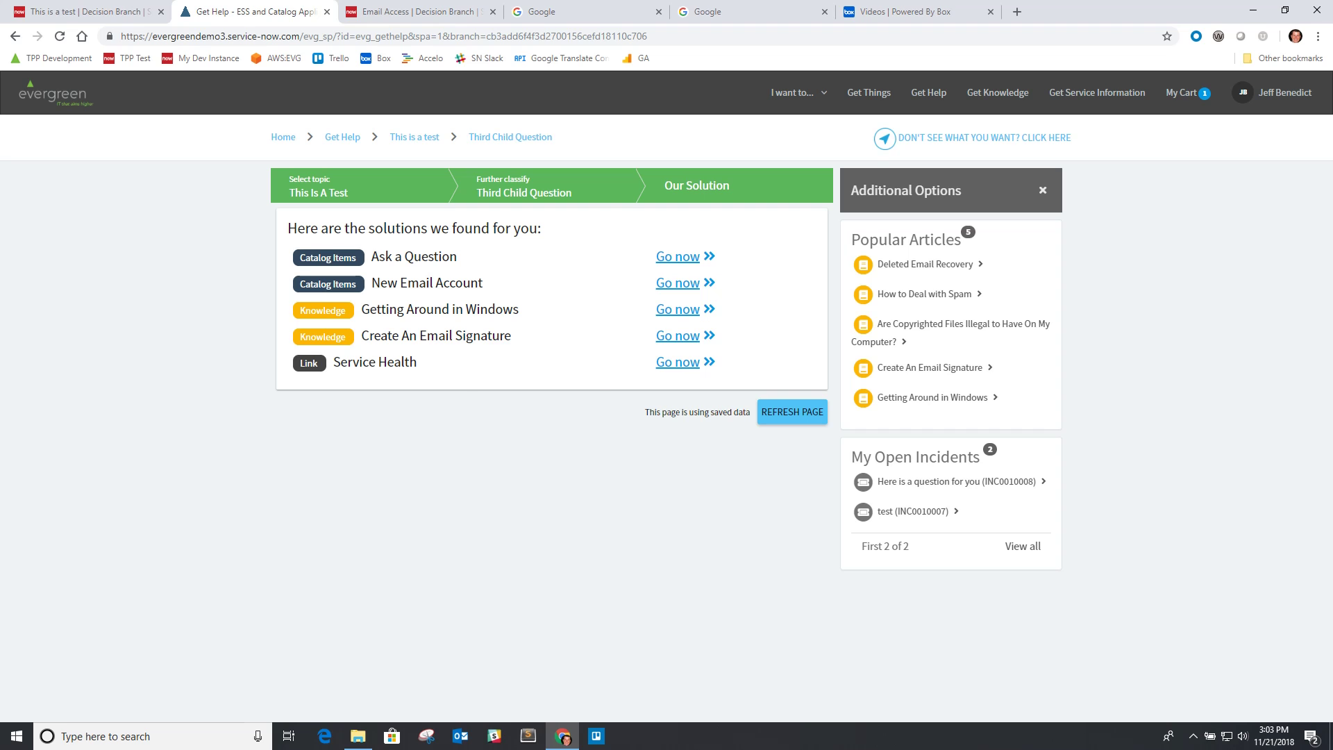
right_click(435, 311, "ctrl")
left_click(472, 563)
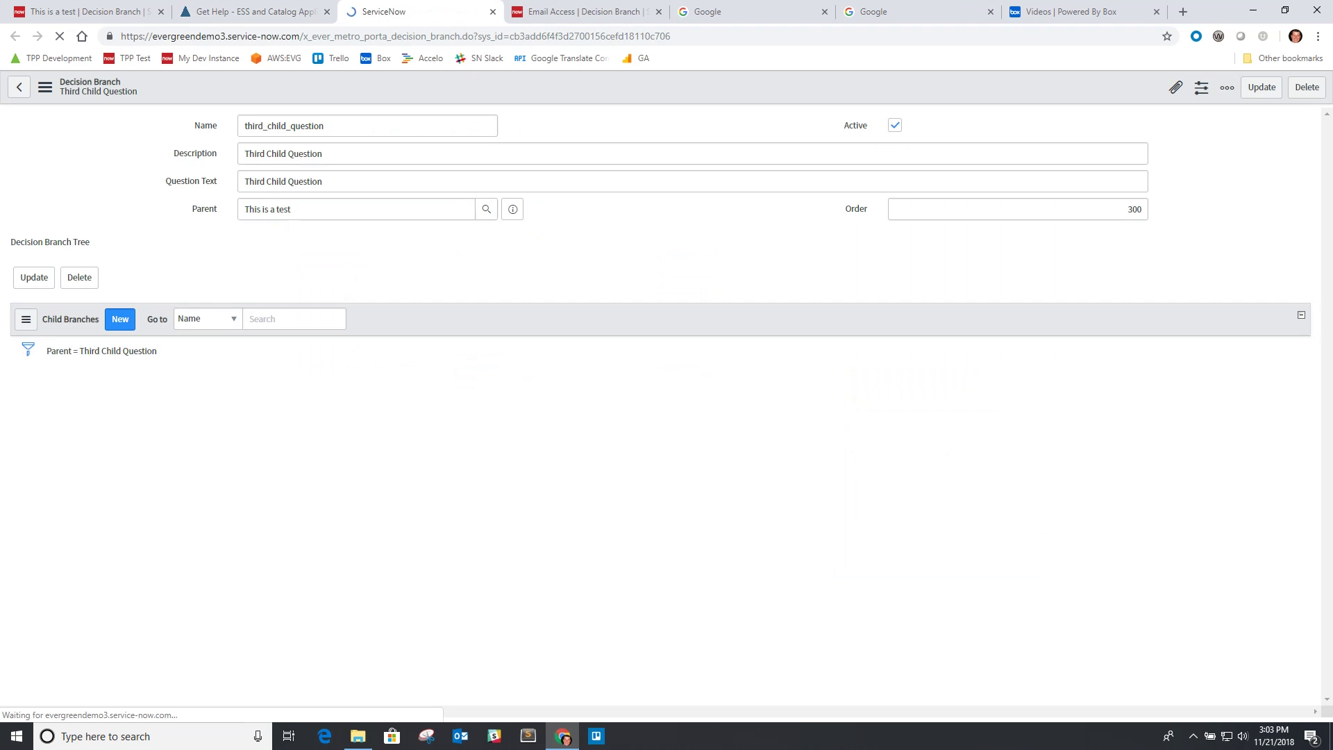